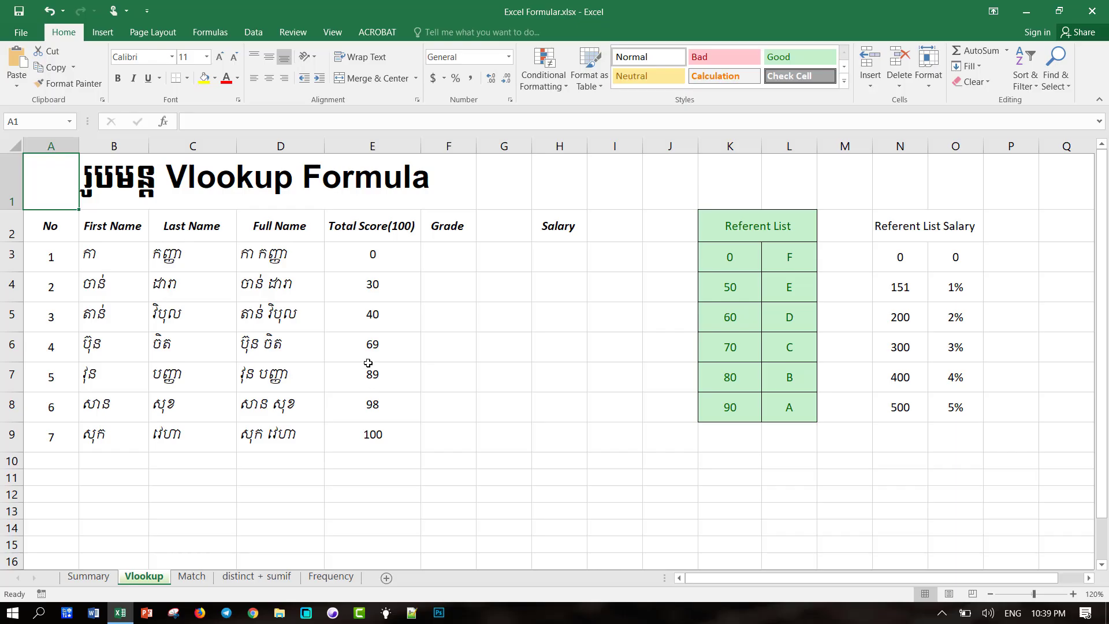
Copy the vlookup syntax from Summary cell C4 and paste it into G1 of the Vlookup sheet
left_click(88, 576)
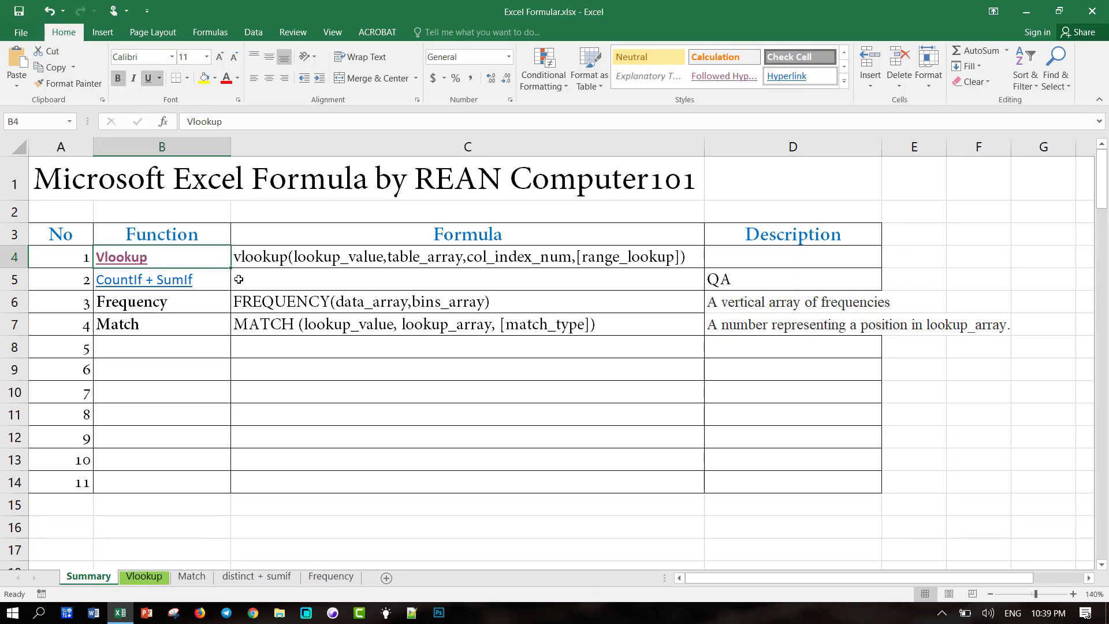
left_click(252, 255)
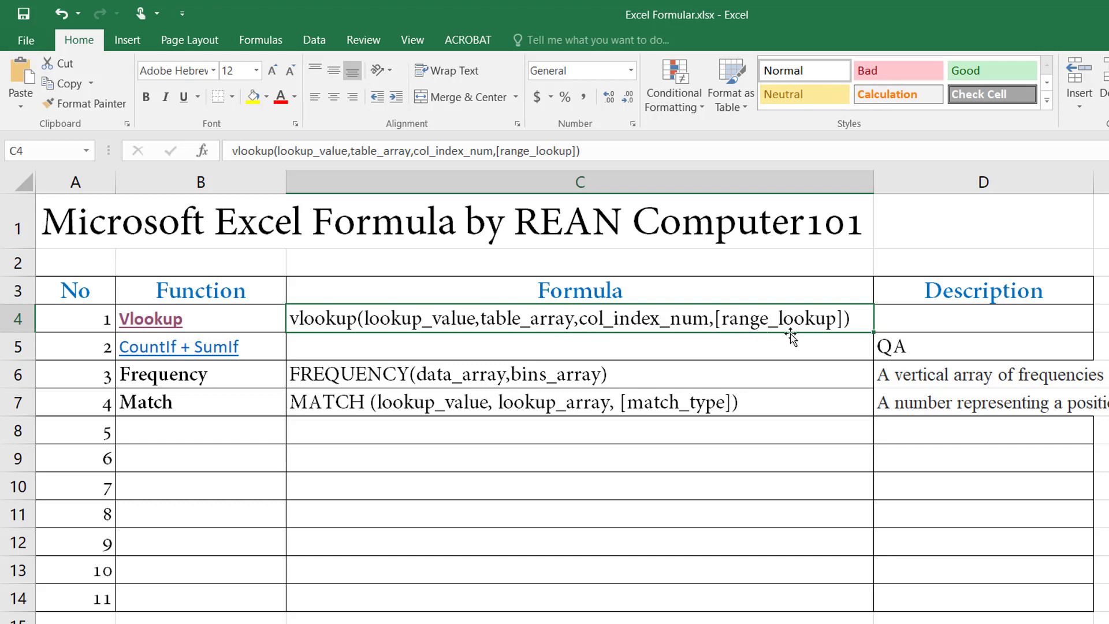
key("ctrl+c")
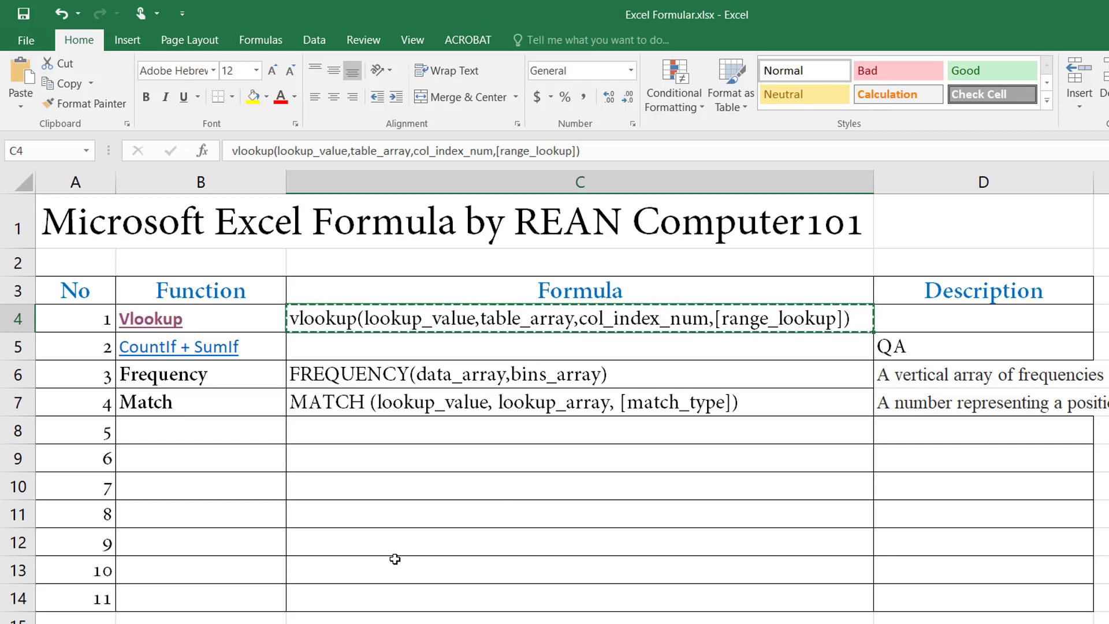
left_click(155, 320)
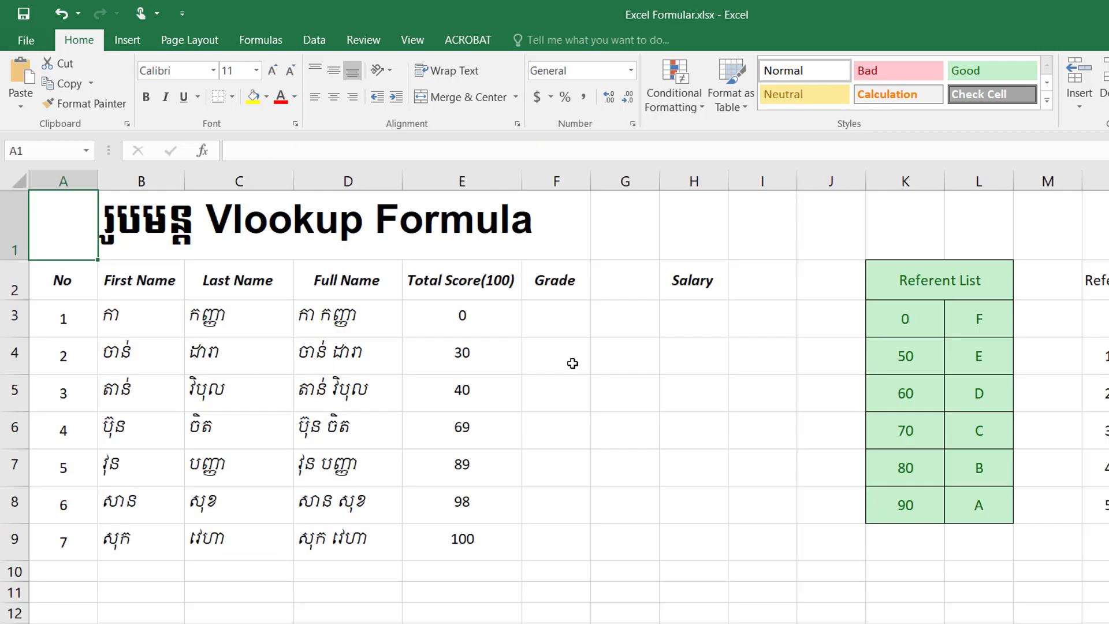
left_click(652, 234)
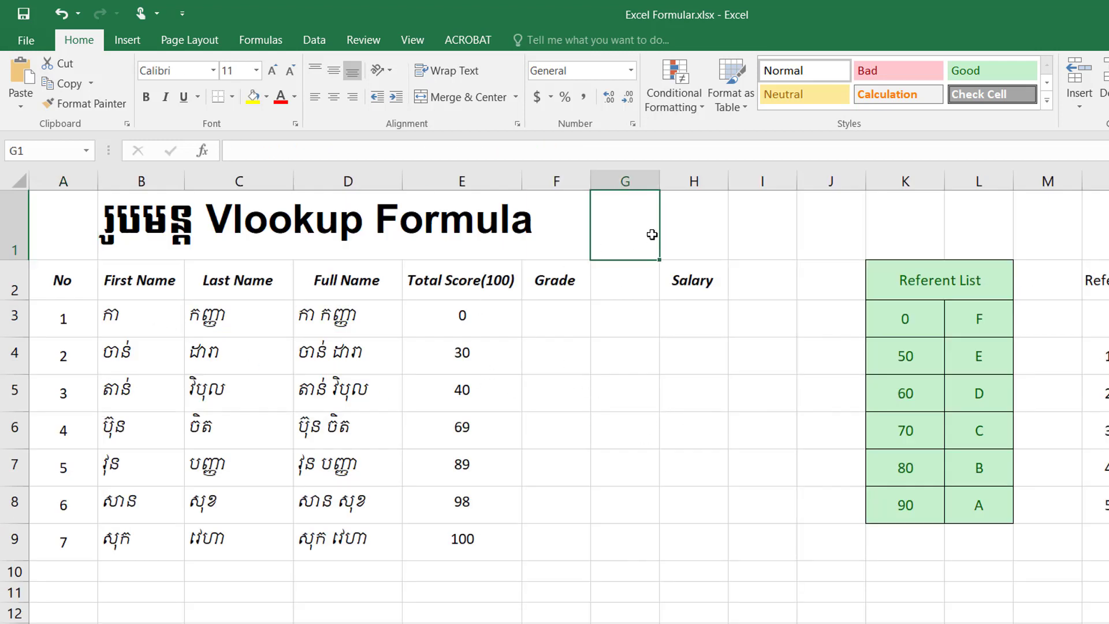
key("ctrl+v")
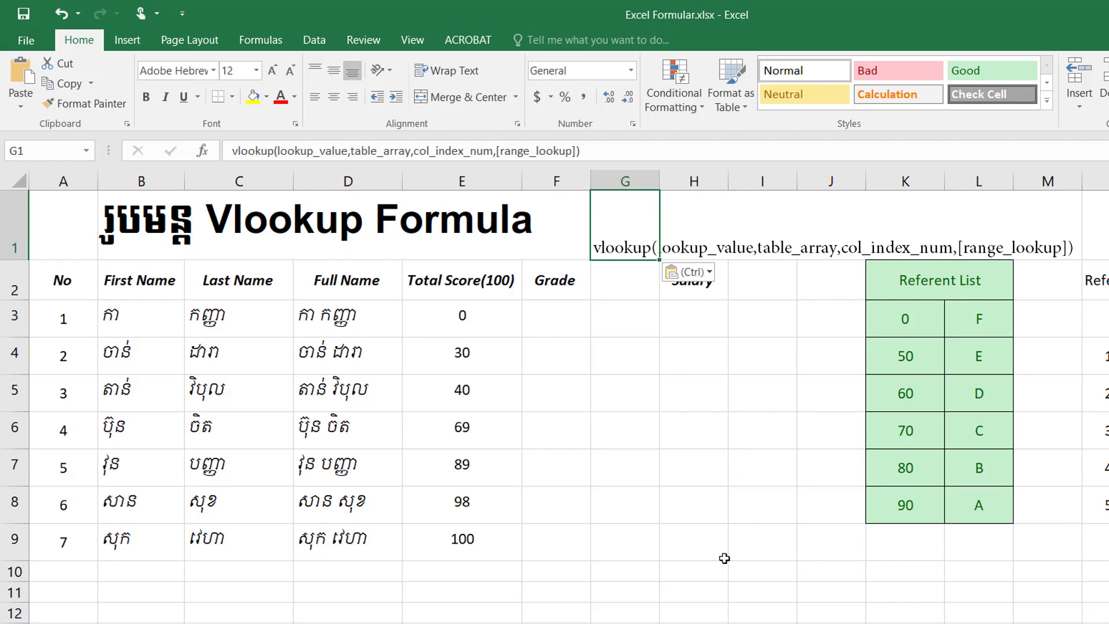
left_click(598, 558)
left_click(625, 227)
left_click(627, 323)
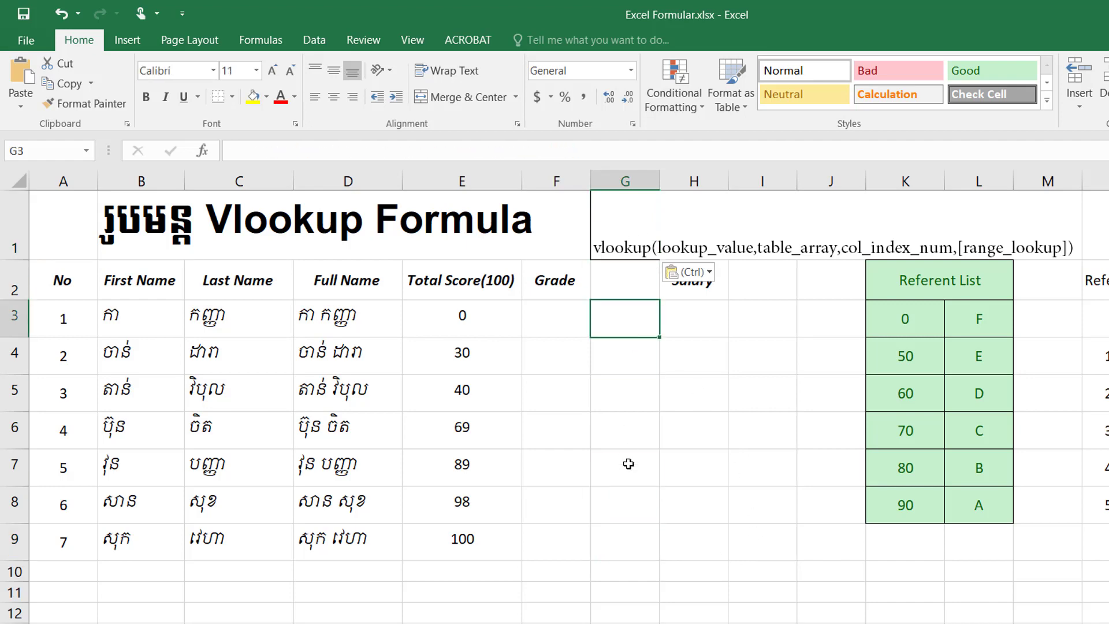
left_click(451, 334)
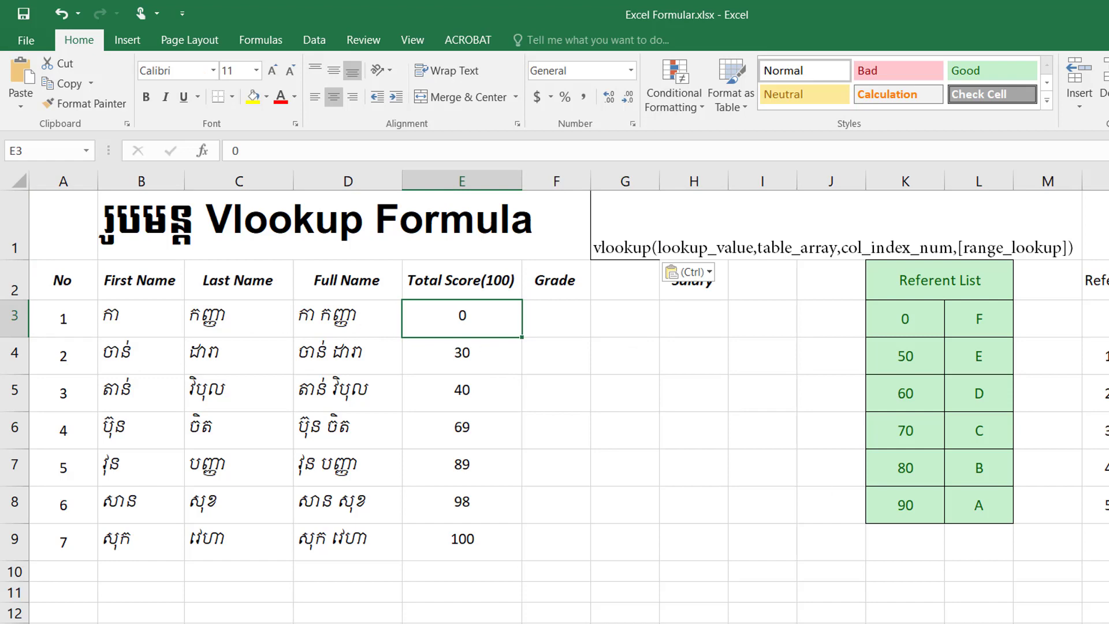
scroll(555, 397, "up", 1)
scroll(554, 397, "down", 1)
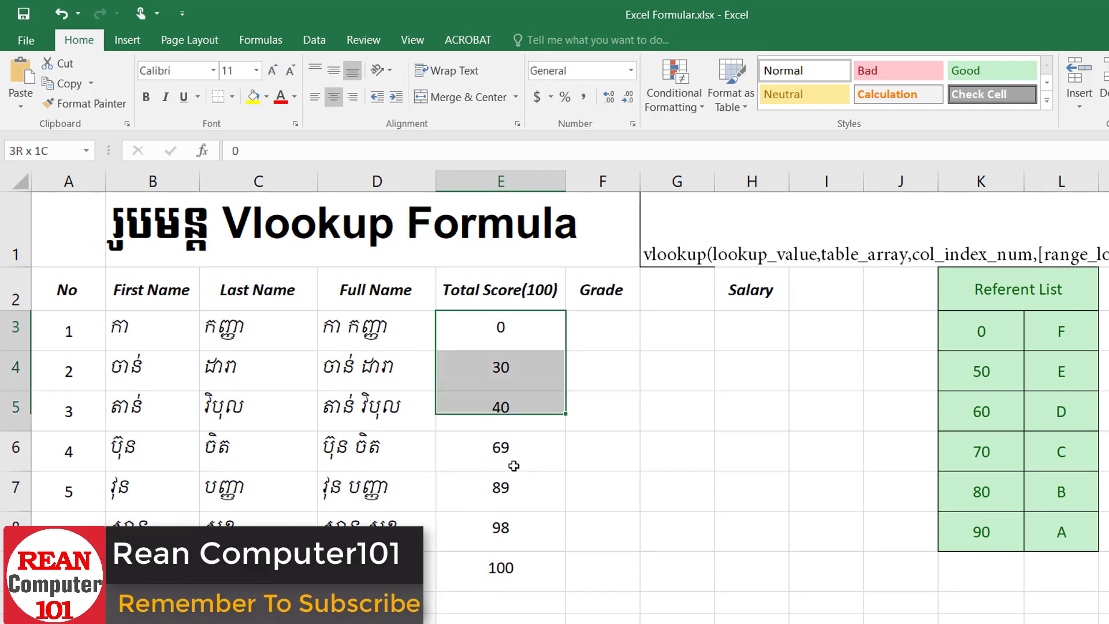
left_click_drag(516, 328, 503, 563)
left_click(509, 286)
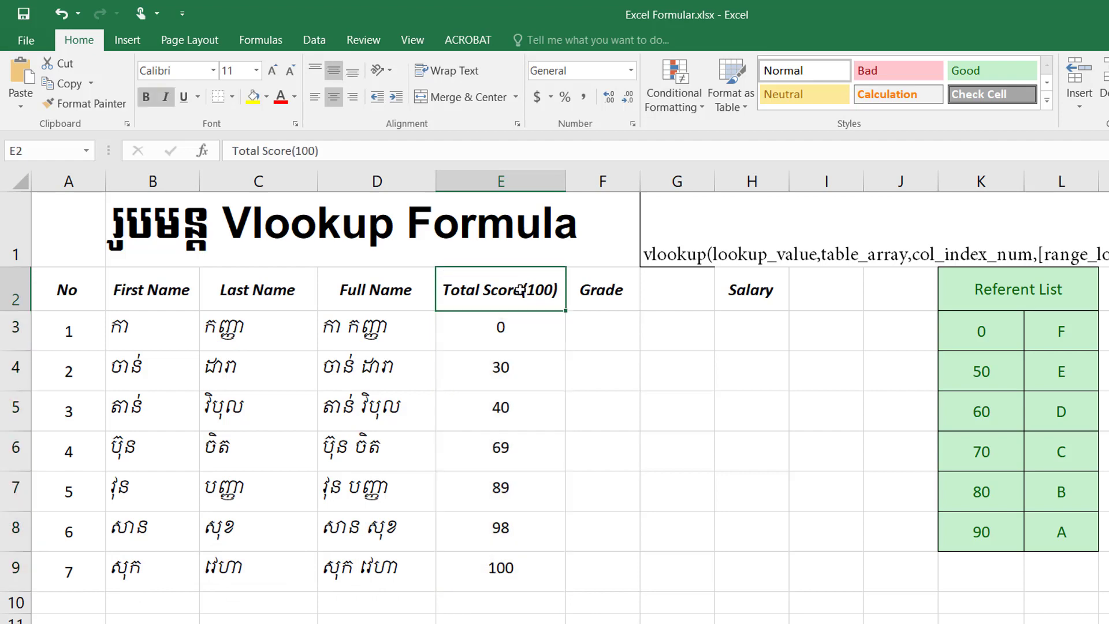
left_click(519, 344)
left_click(511, 381)
left_click(508, 435)
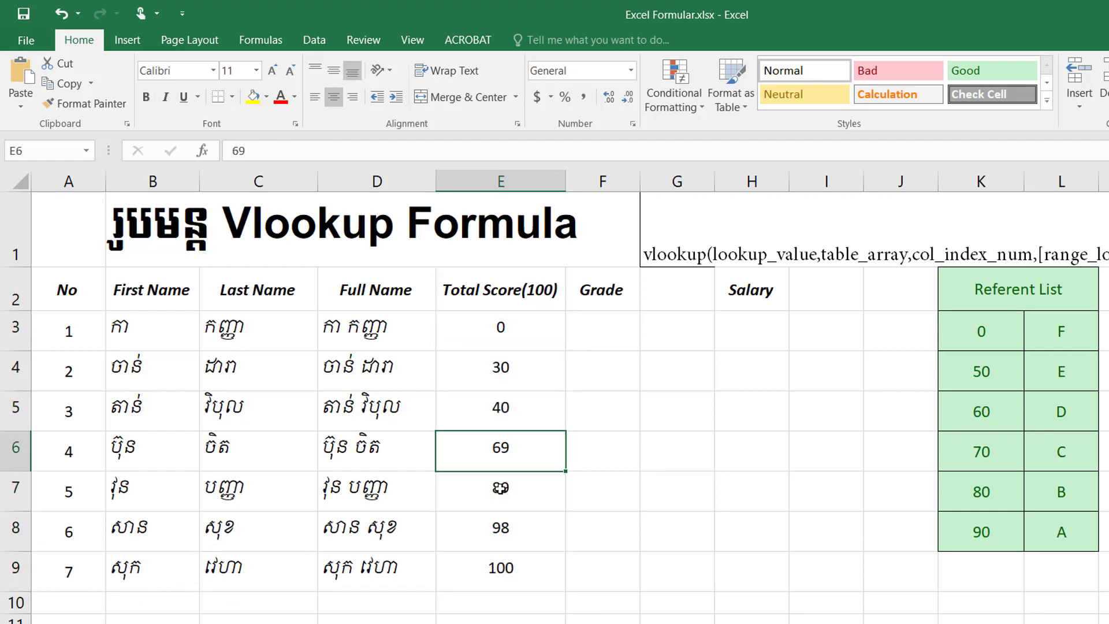
left_click(498, 498)
left_click(512, 579)
left_click_drag(515, 548, 514, 342)
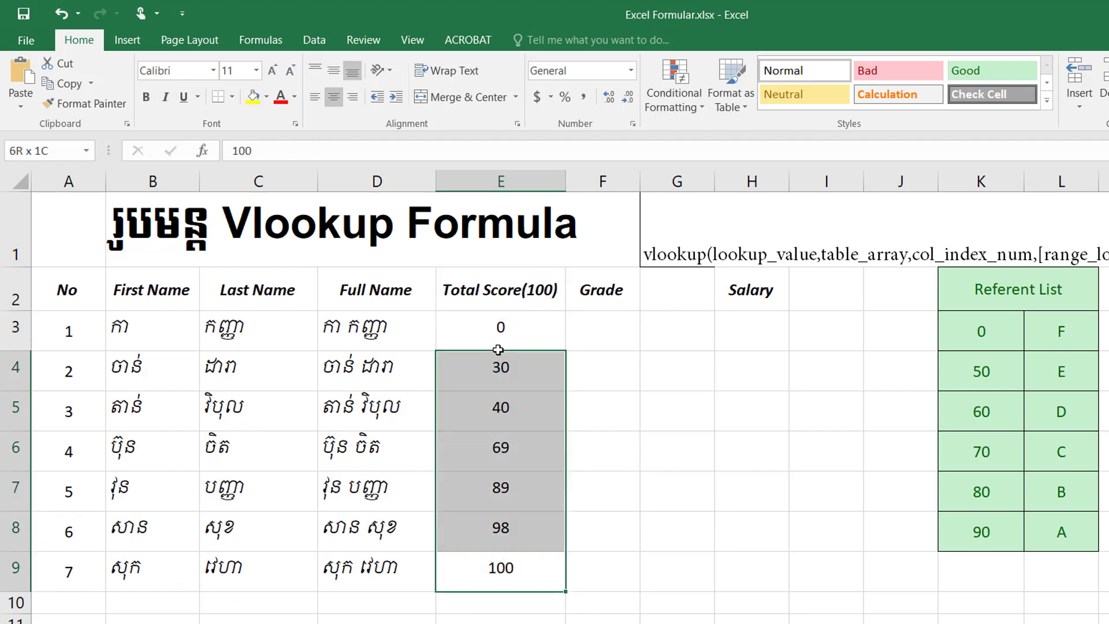
left_click(602, 342)
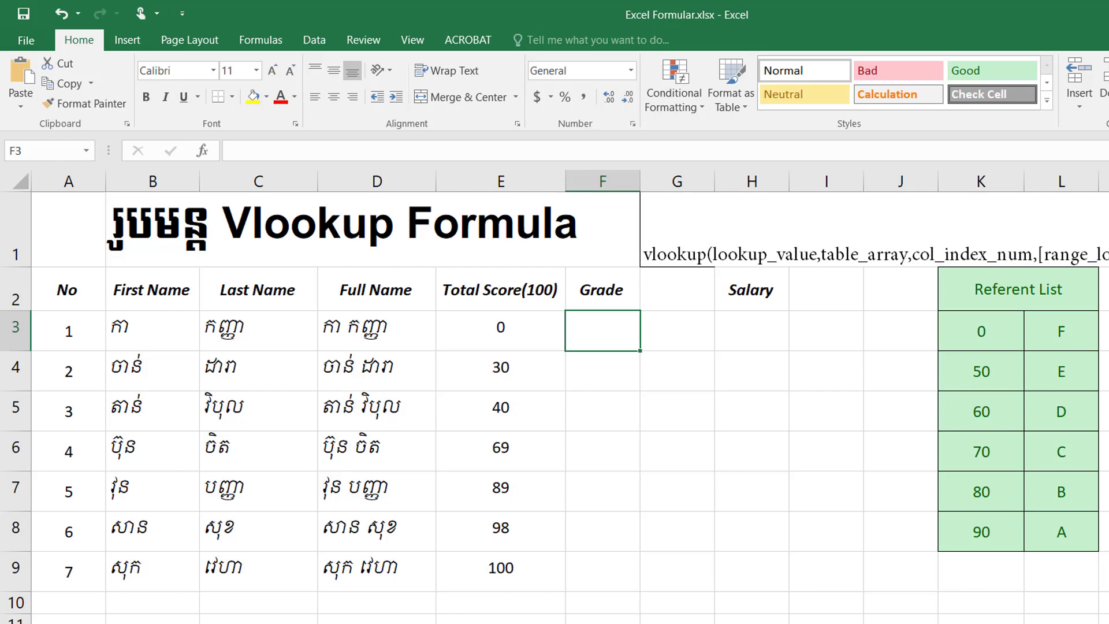
mouse_move(995, 334)
left_mouse_down()
mouse_move(1036, 333)
mouse_move(992, 333)
left_mouse_up()
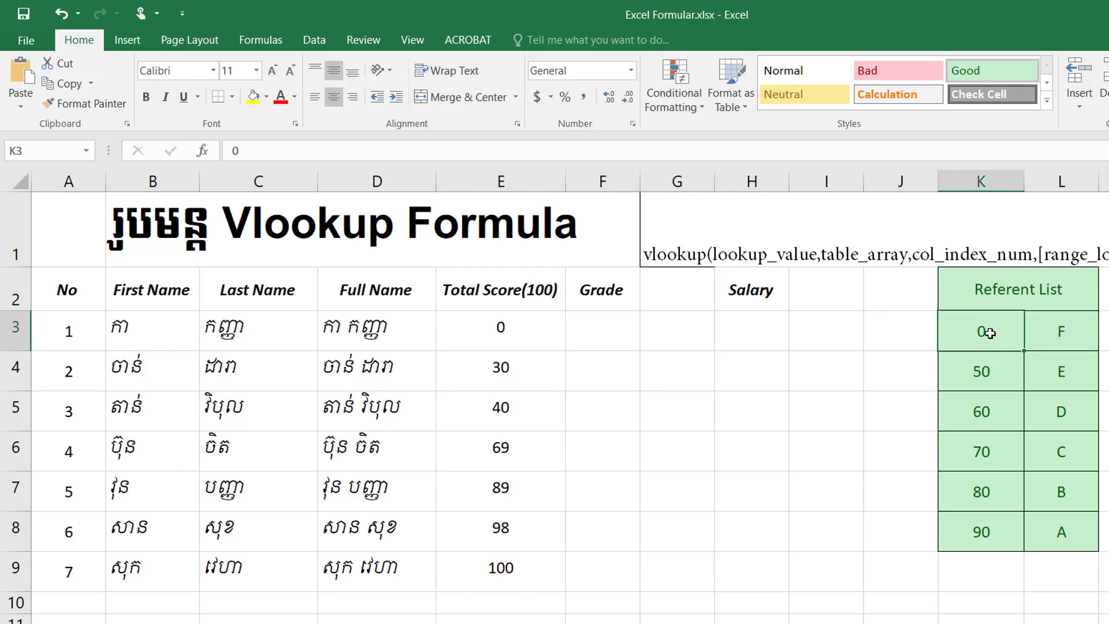
left_click(1063, 335)
left_click(984, 375)
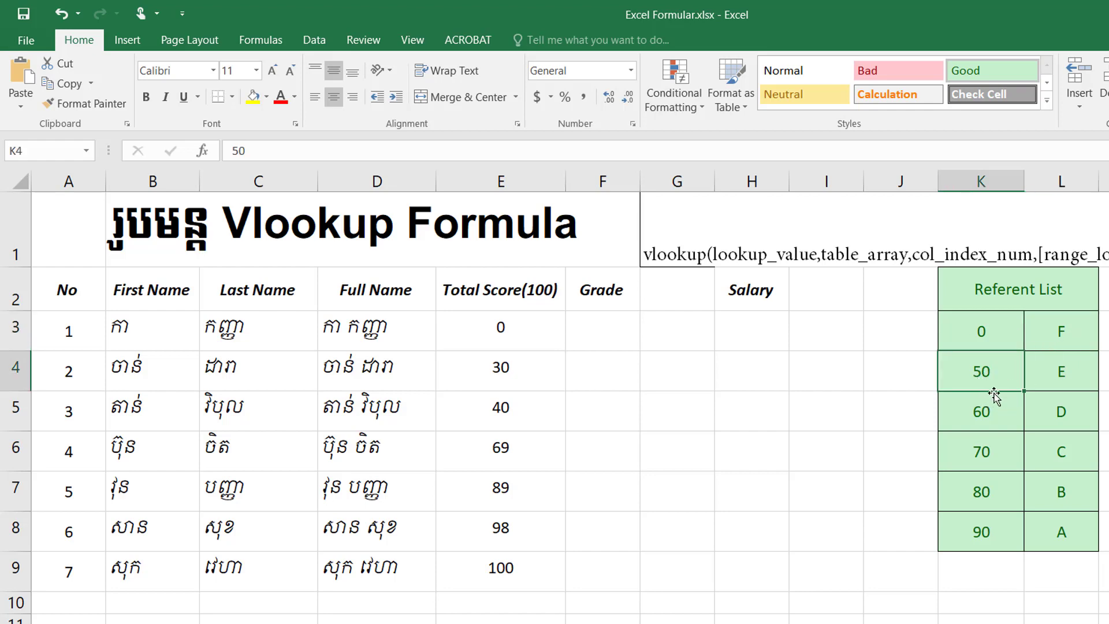
left_click(1069, 379)
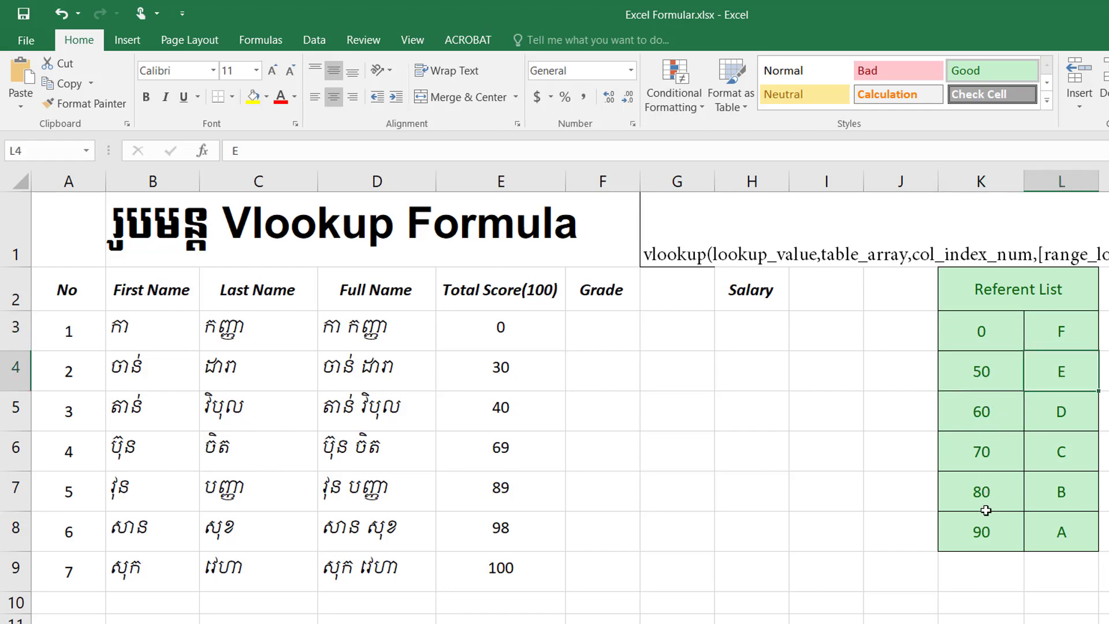
left_click(987, 532)
left_click(1063, 530)
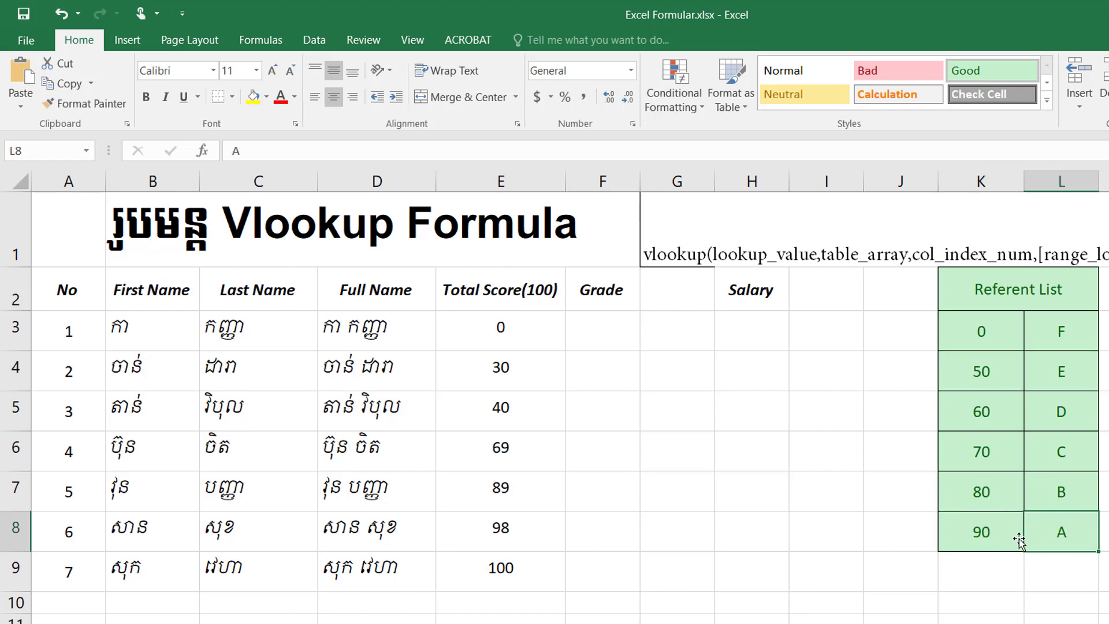
left_click(584, 330)
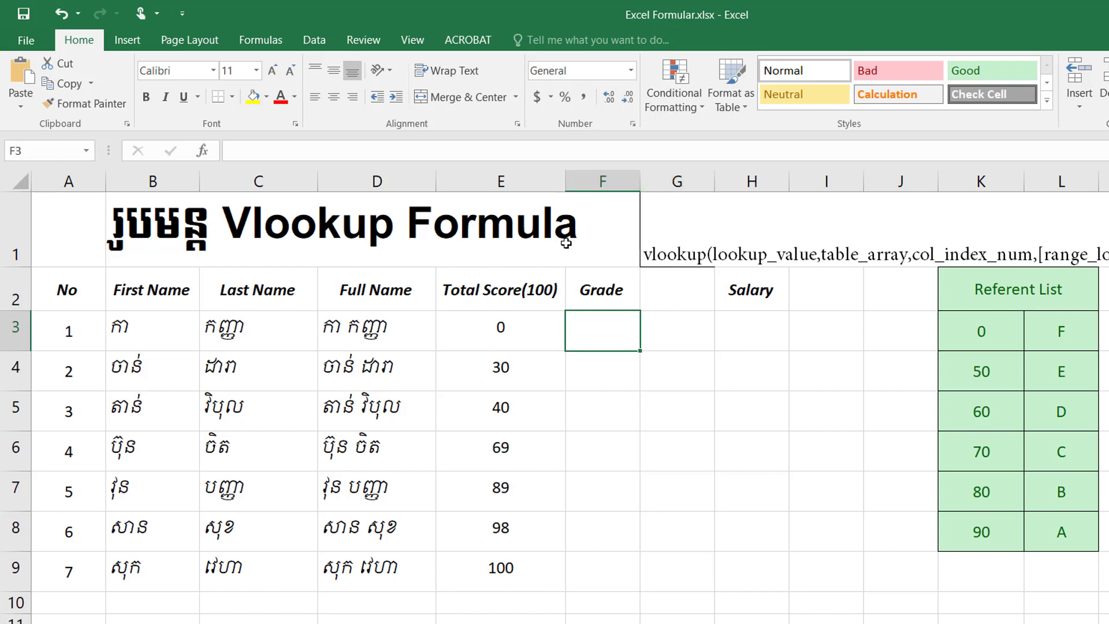
Widen the Grade column F and select the Referent List range K3:L8
scroll(601, 393, "right", 1)
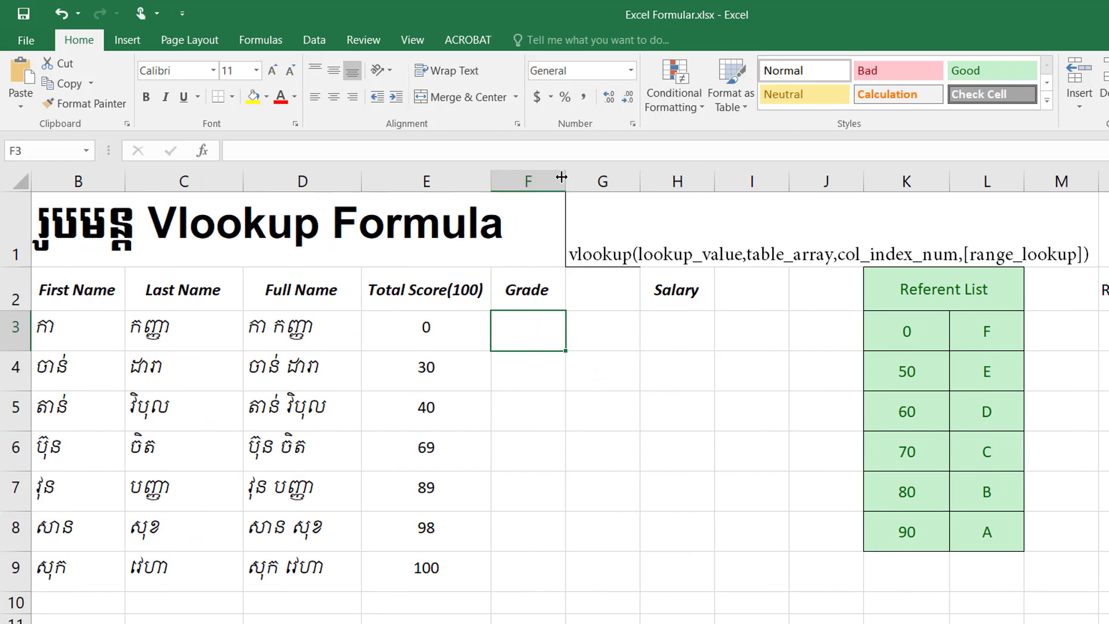
left_click_drag(566, 176, 633, 176)
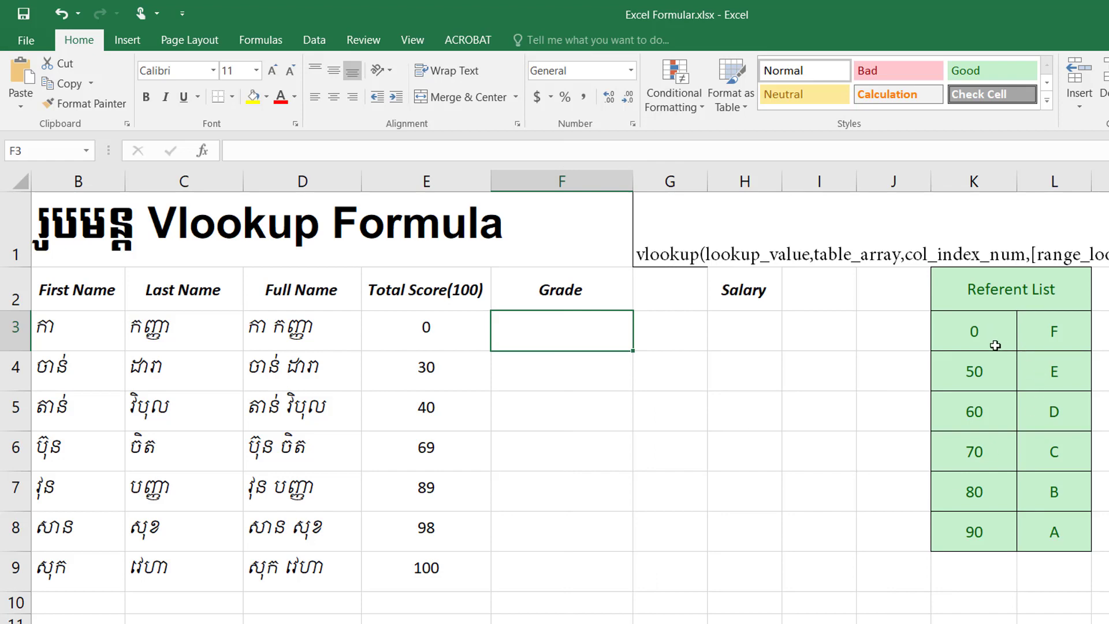
mouse_move(976, 333)
left_mouse_down()
mouse_move(1044, 391)
mouse_move(1055, 531)
left_mouse_up()
Review the Referent List thresholds 0 to 90 with grades F to A, then return to F3
left_click(974, 330)
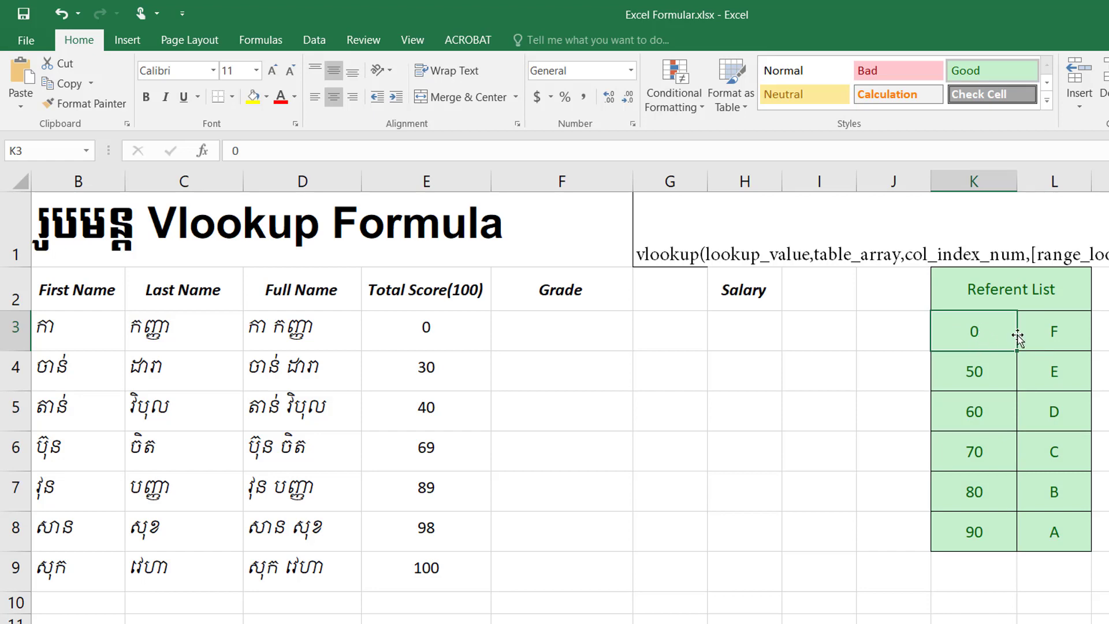
left_click(1060, 334)
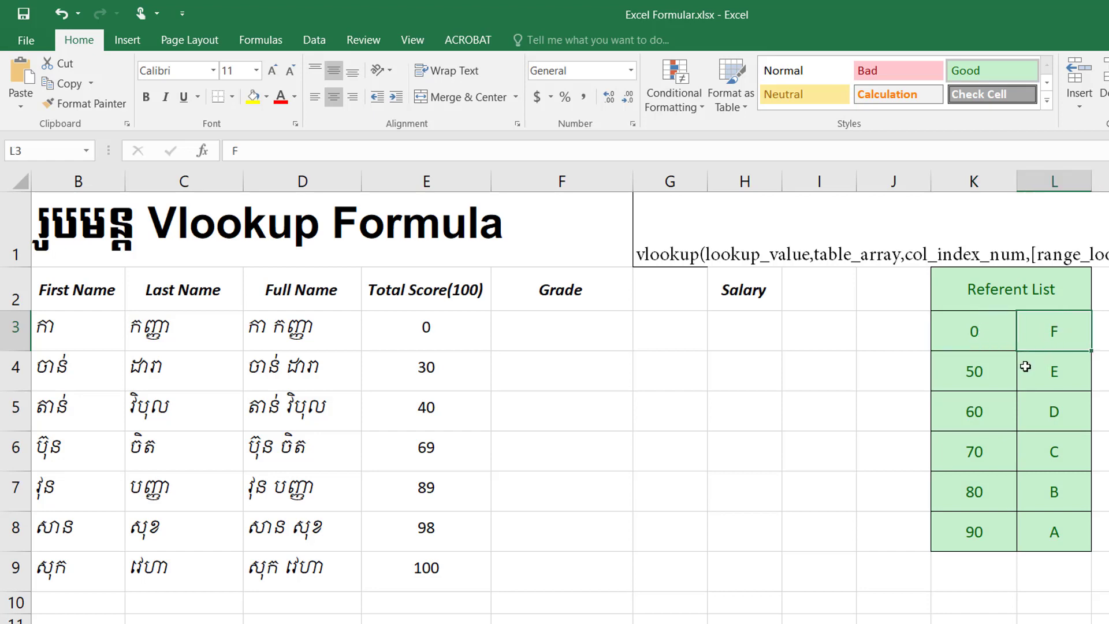
left_click(983, 373)
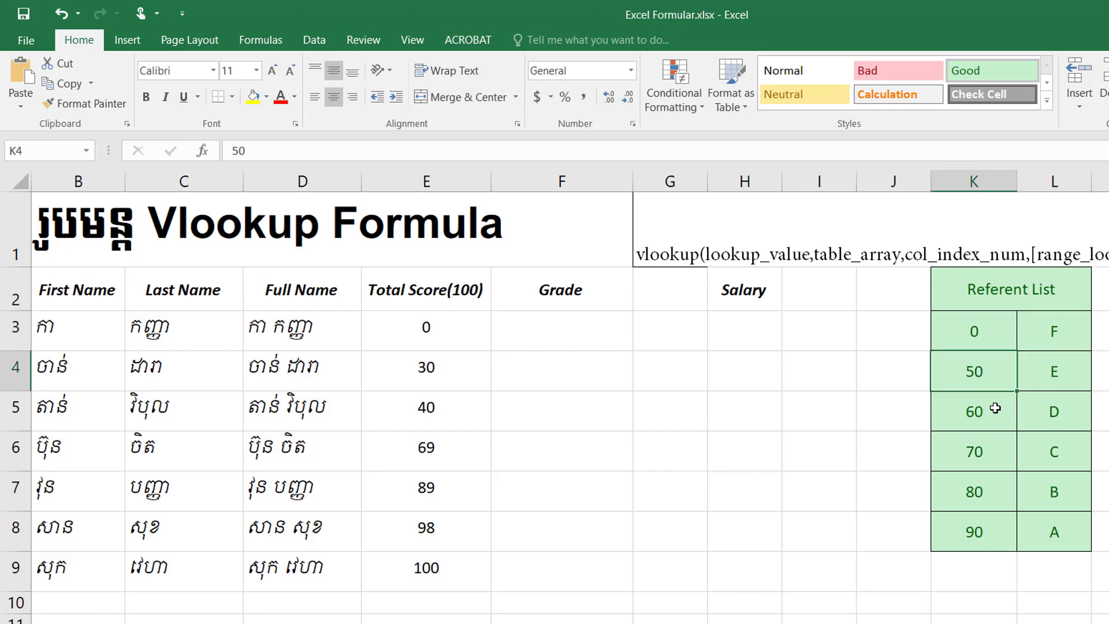
left_click(1080, 376)
left_click(975, 418)
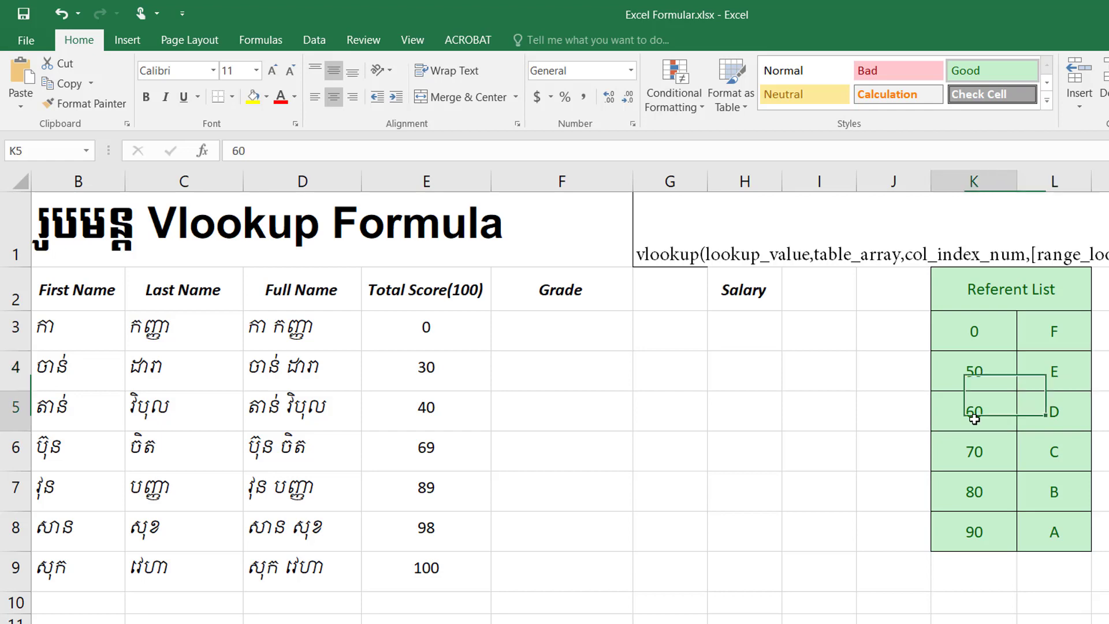
left_click(980, 530)
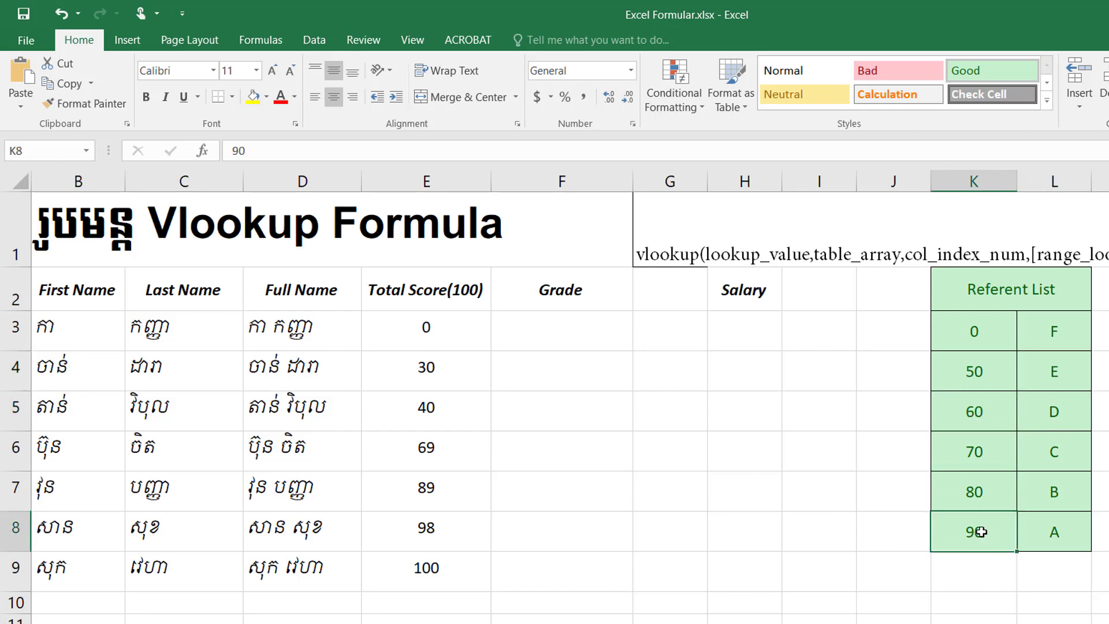
left_click(1050, 535)
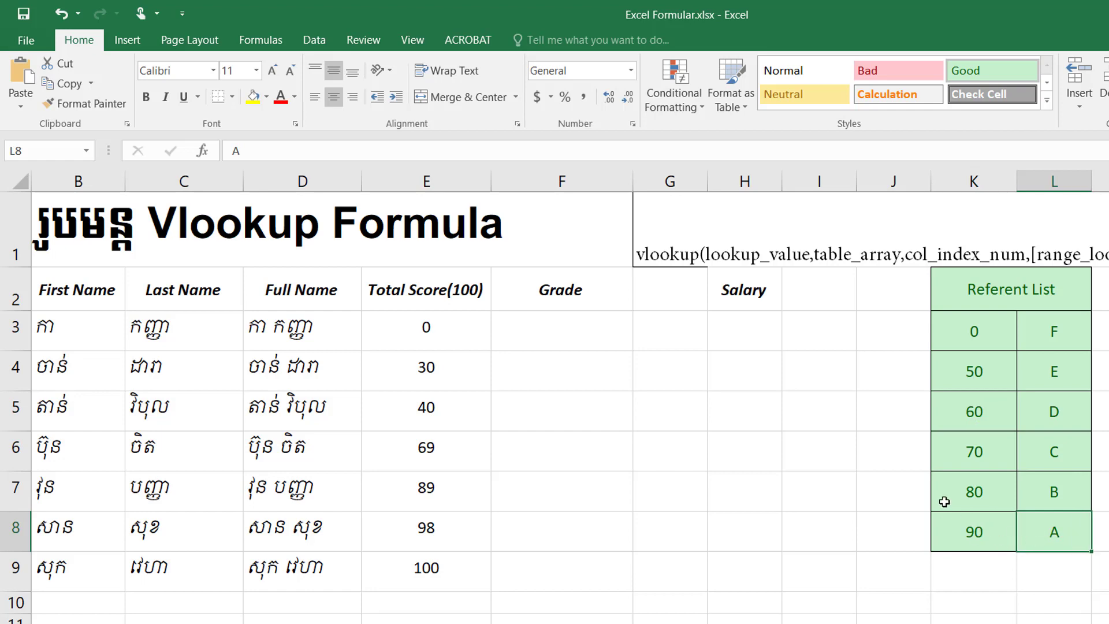
left_click(560, 339)
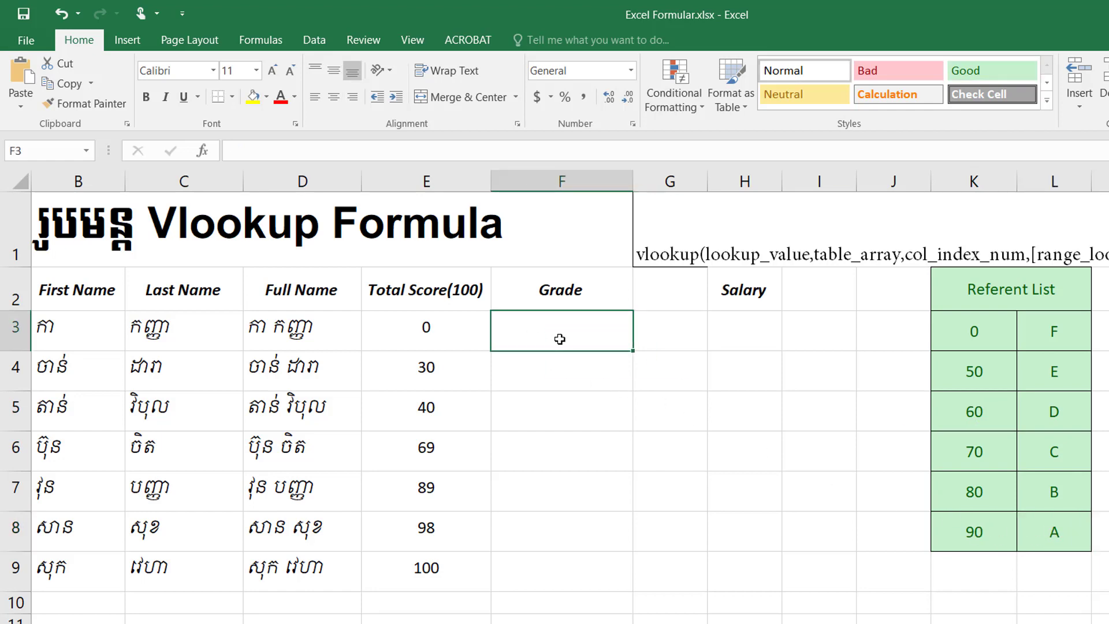
Start =VLOOKUP(E3, in F3 with the total score in E3 as the lookup value
type("=v")
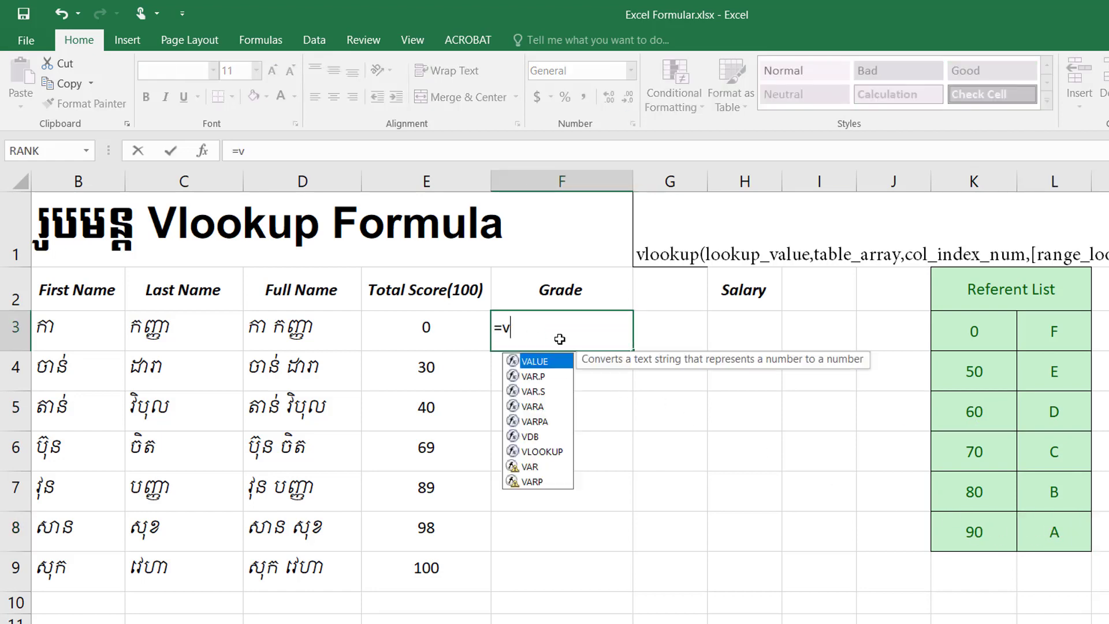
type("lo")
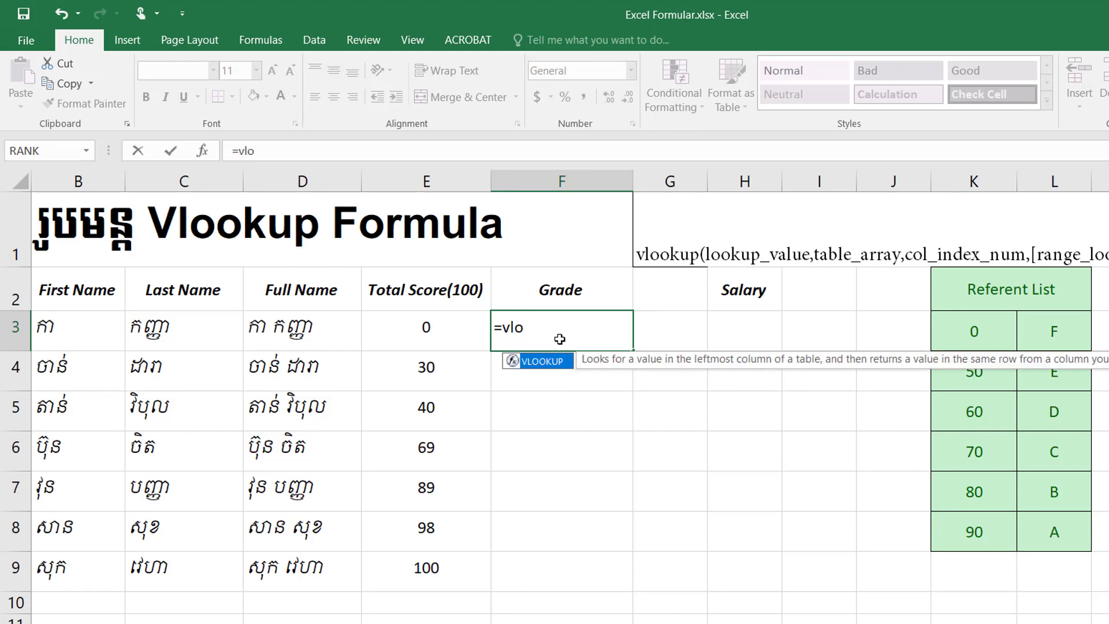
key("Tab")
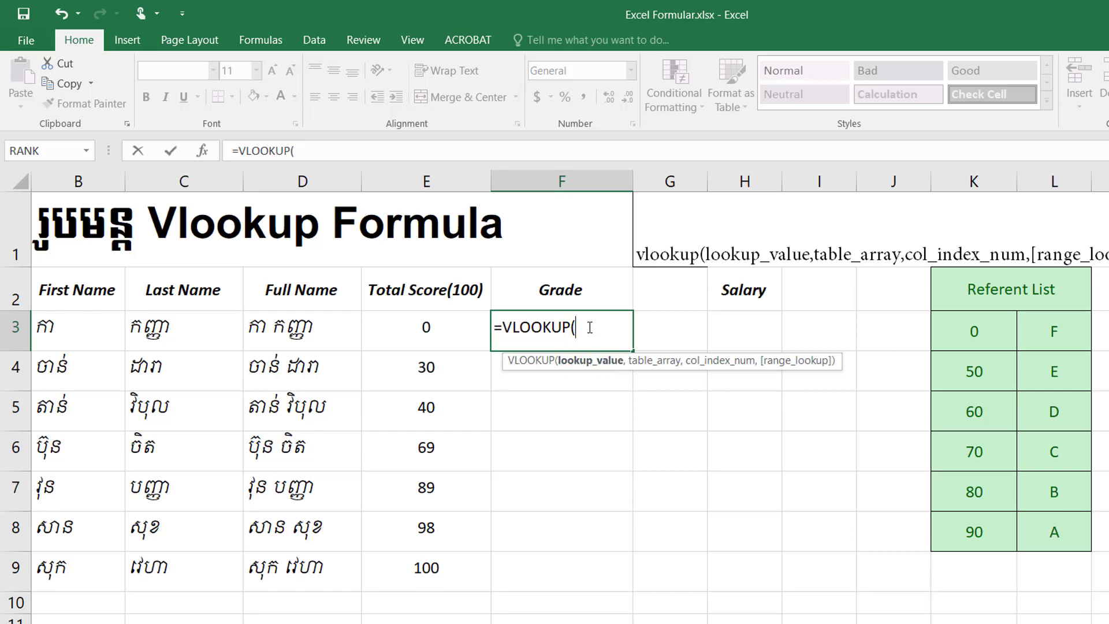
left_click(431, 333)
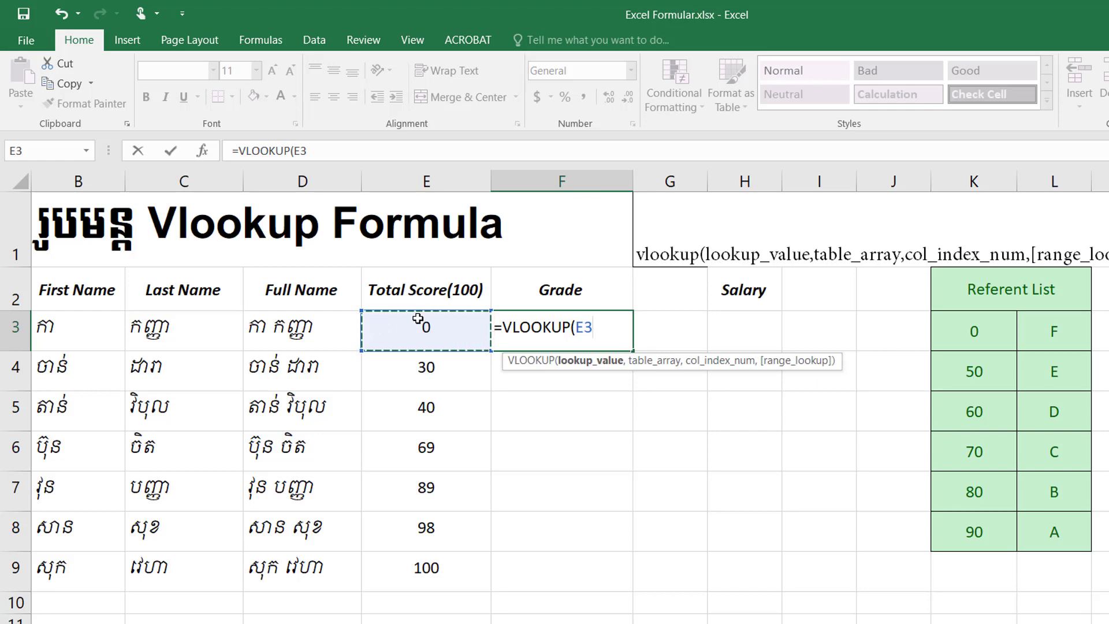
type(",")
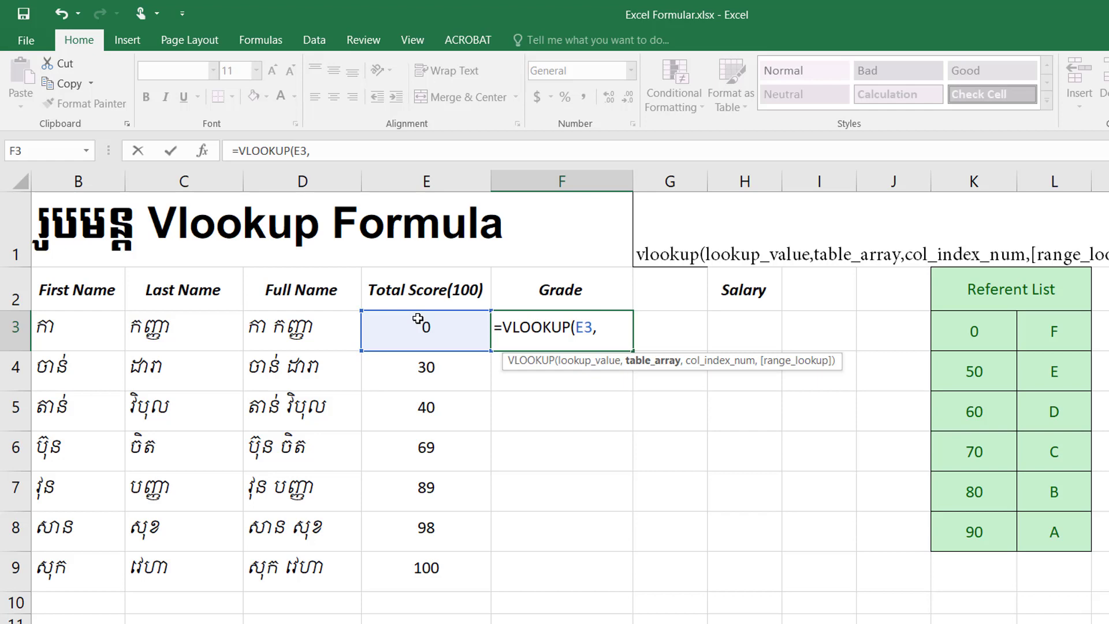
Complete F3 as =VLOOKUP(E3,K3:L8,2,TRUE) so it returns grade F
left_click(999, 334)
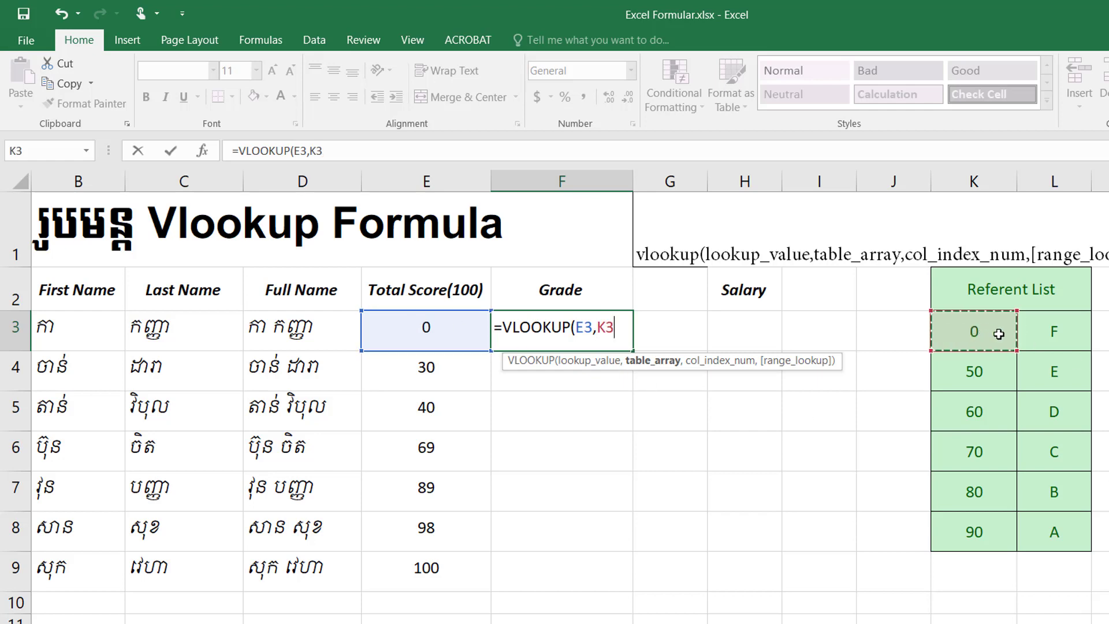
left_click_drag(999, 334, 1036, 534)
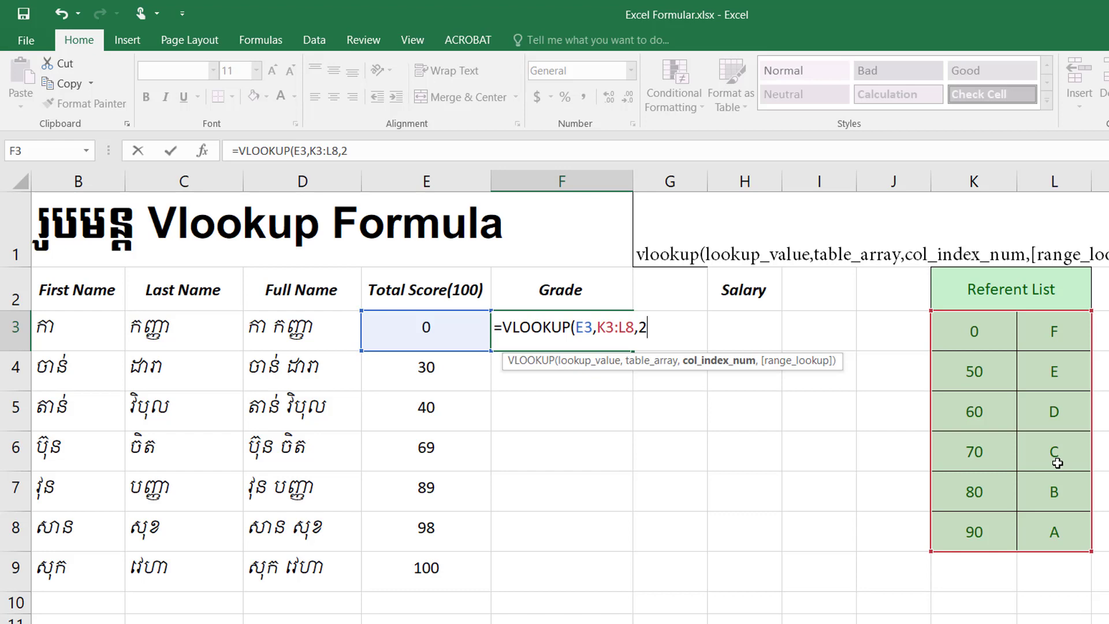
type(",")
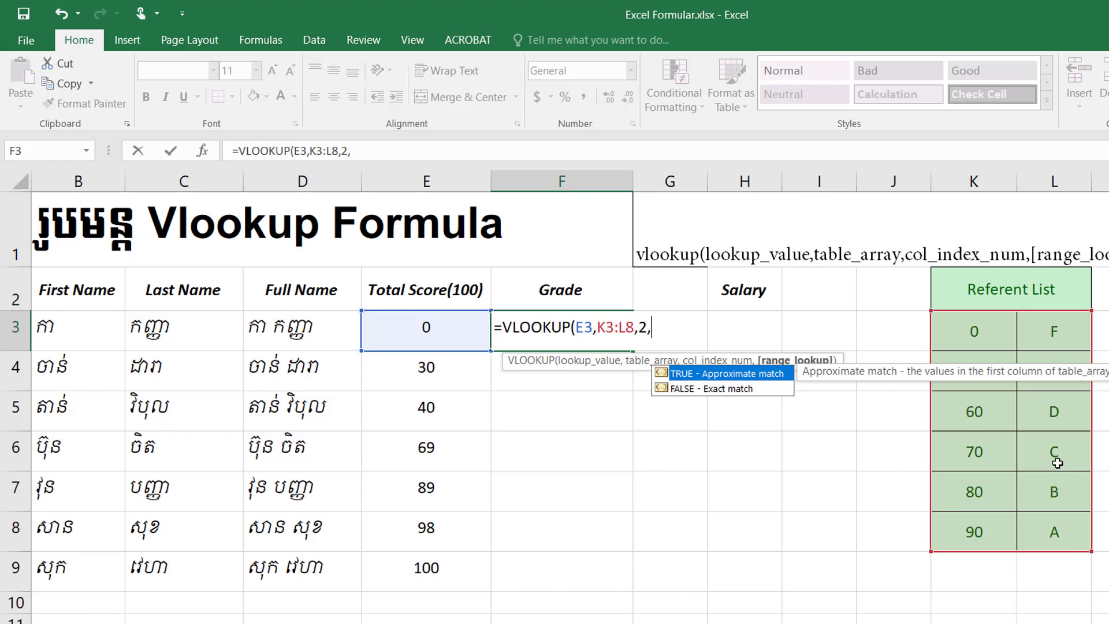
type("u")
type("e")
type(")")
key("Return")
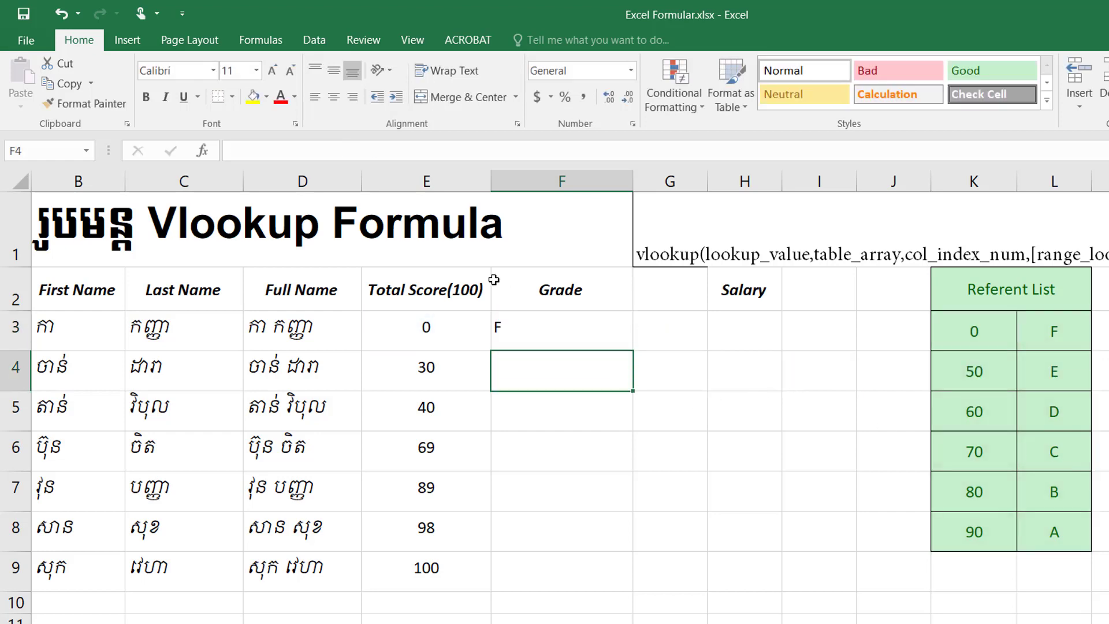
Fill F3's grade formula down to F9 and inspect the shifted ranges in F4 and F5
left_click(553, 332)
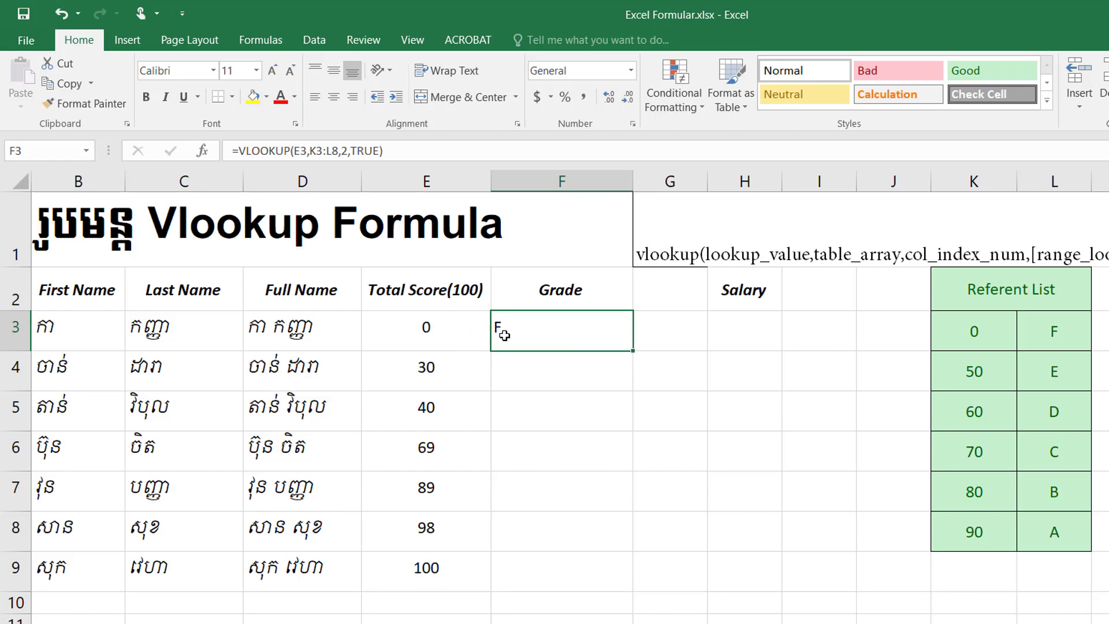
left_click_drag(634, 351, 594, 580)
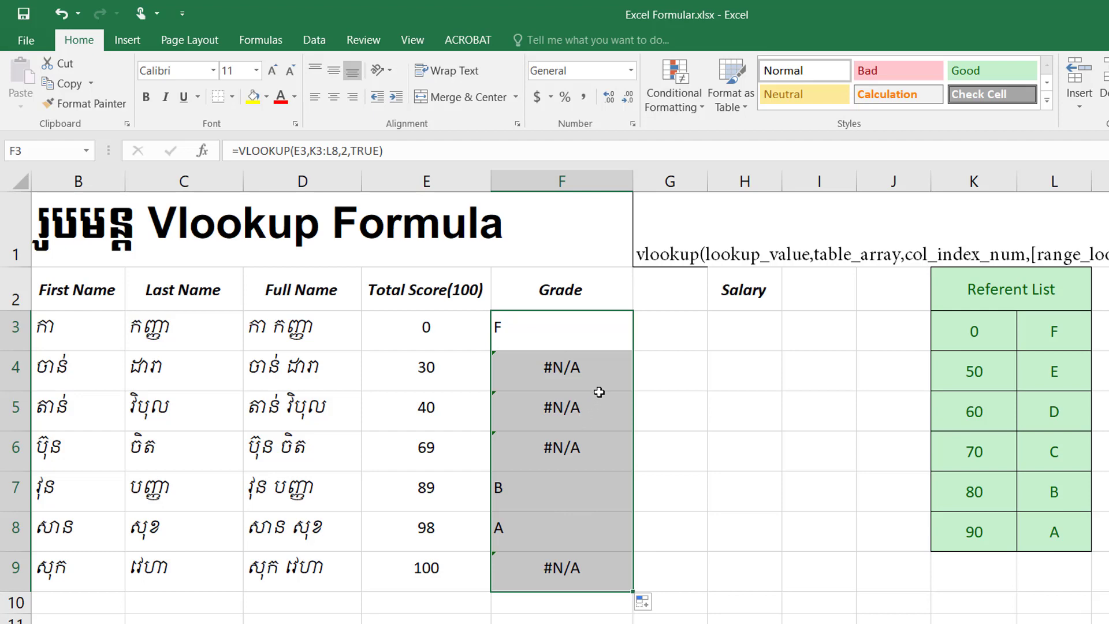
left_click(580, 497)
left_click(563, 380)
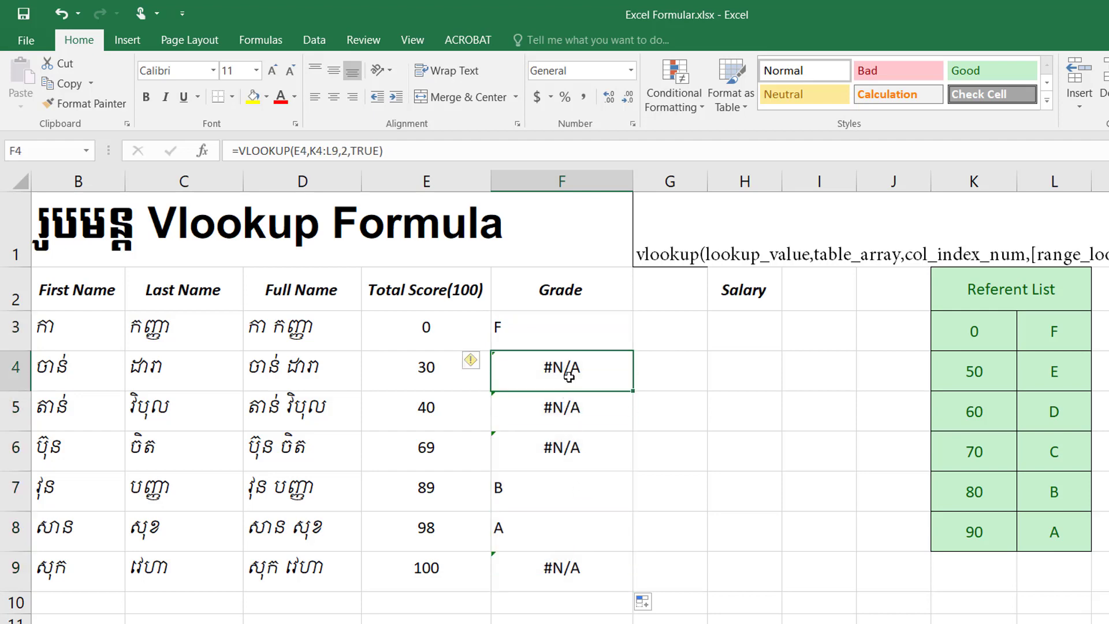
left_click(568, 341)
left_click(578, 372)
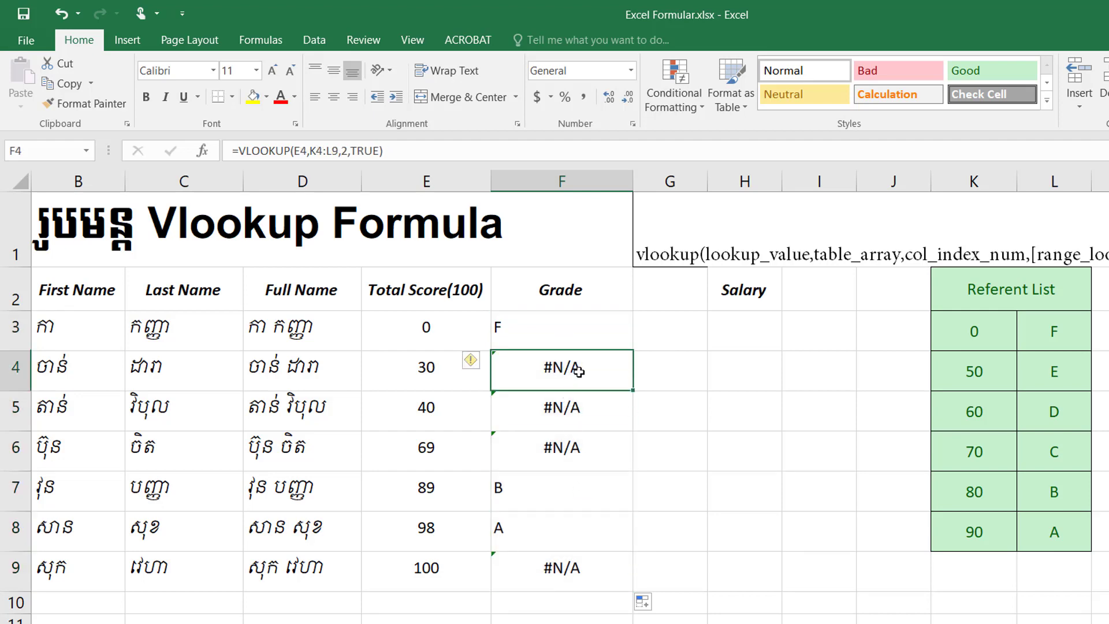
double_click(578, 372)
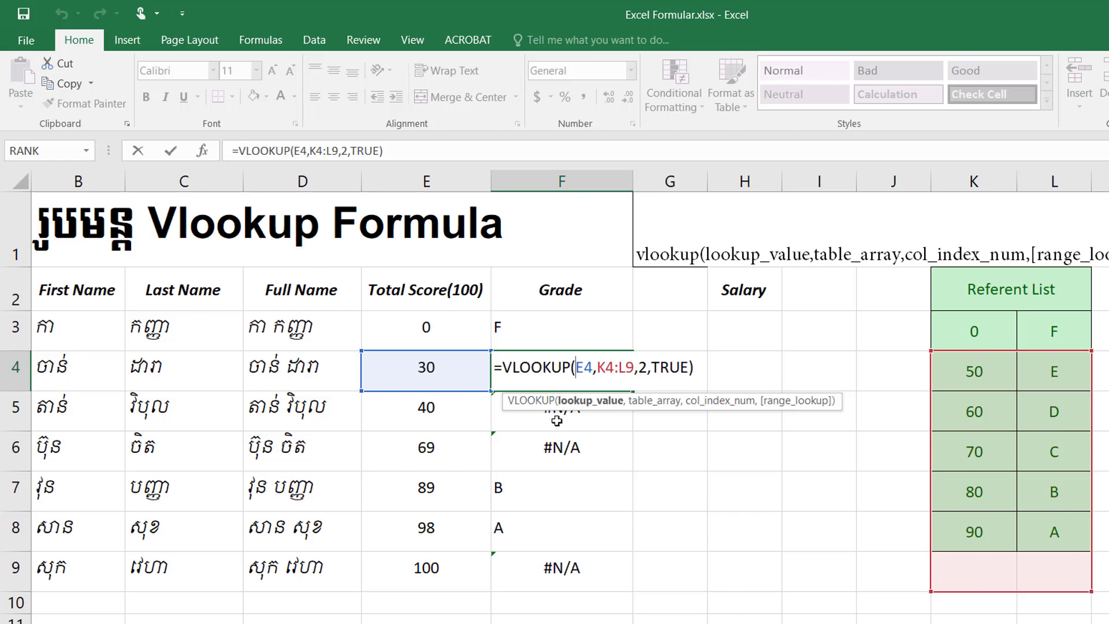
key("Return")
double_click(572, 407)
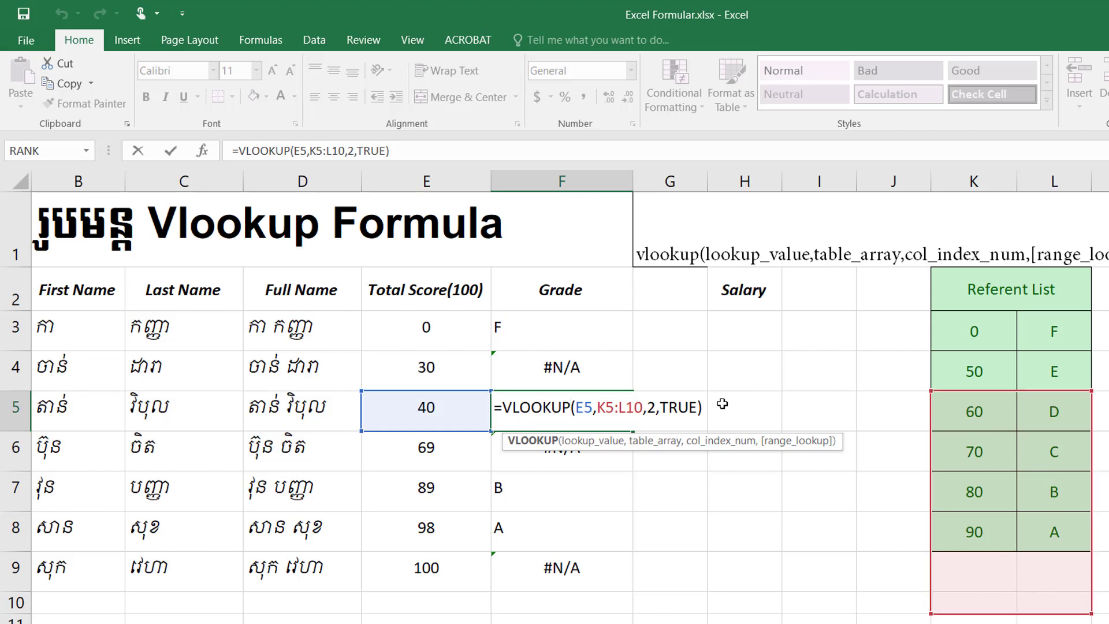
Change F3's table range to absolute $K$3:$L$8 and refill the formula down to F9
key("Escape")
double_click(551, 327)
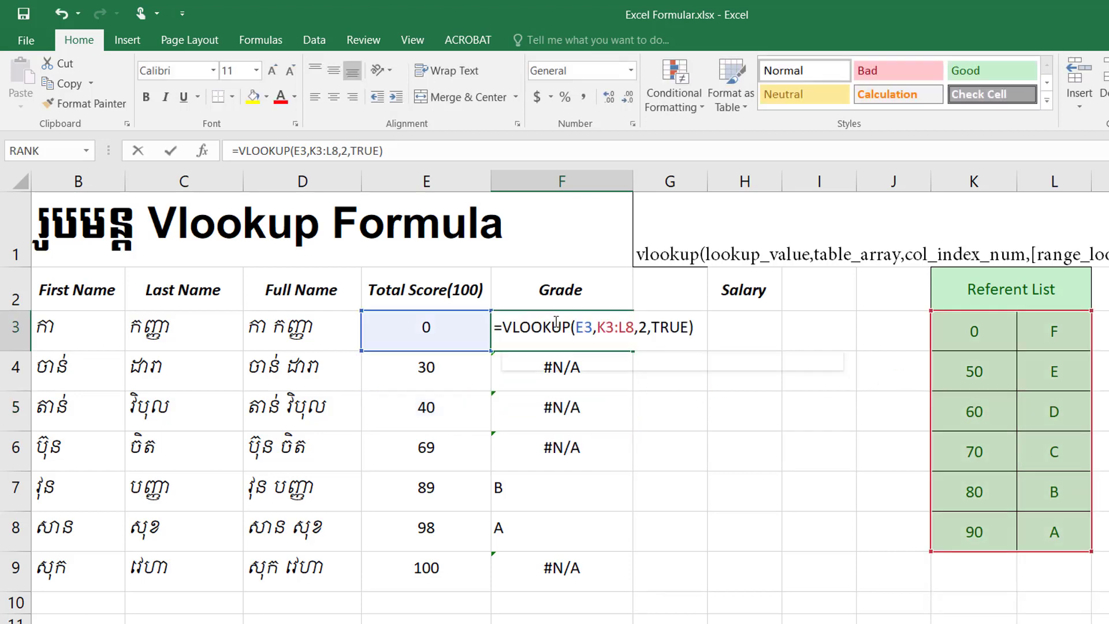
left_click_drag(597, 327, 634, 328)
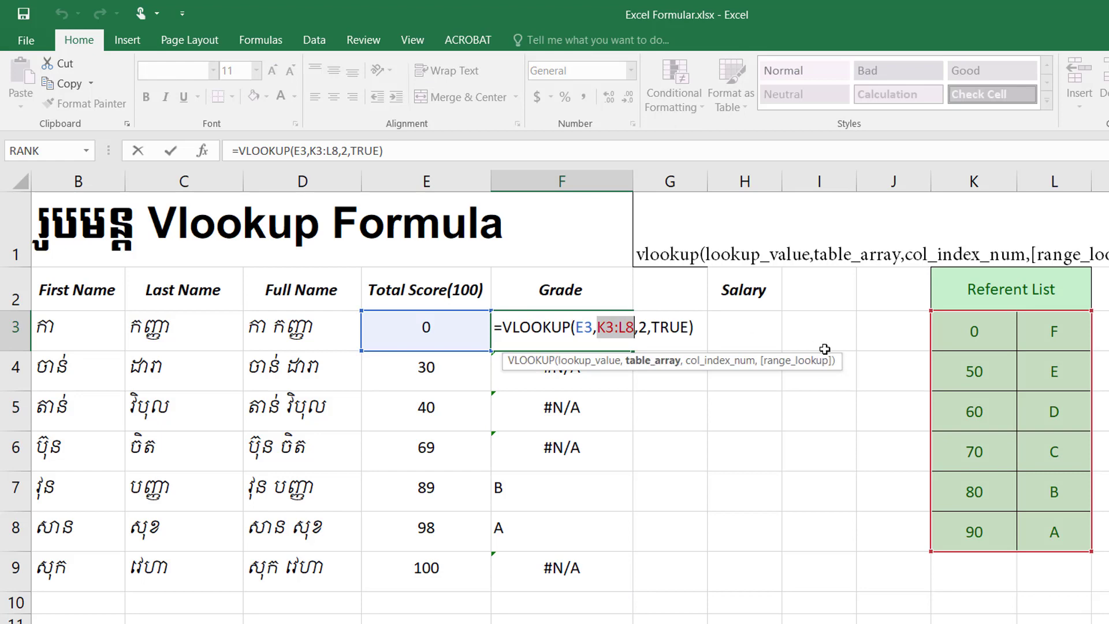
key("F4")
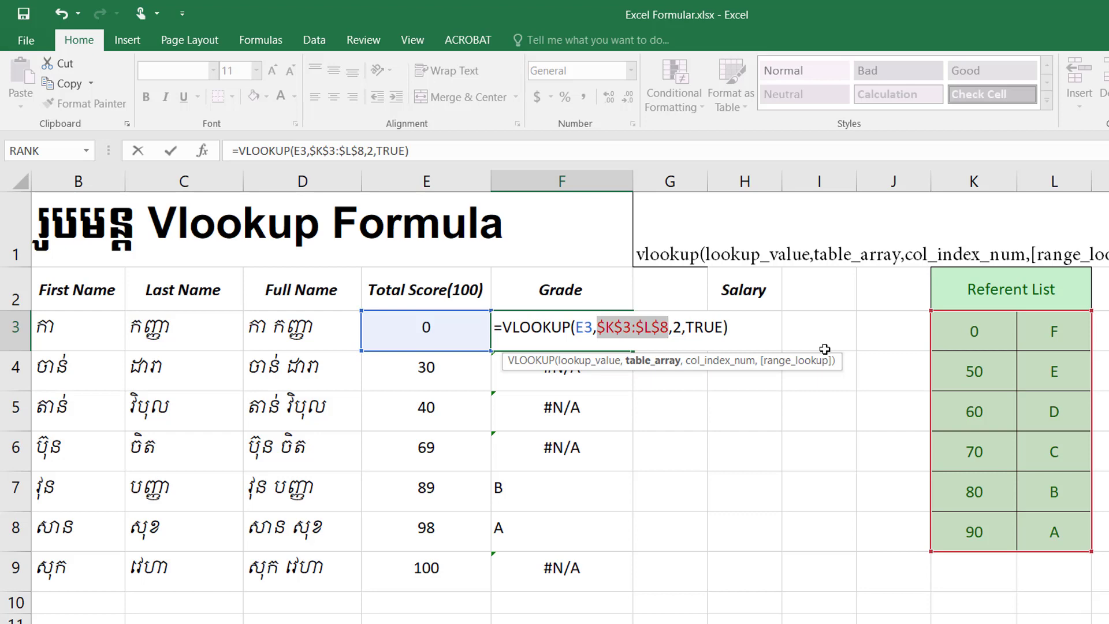
key("Return")
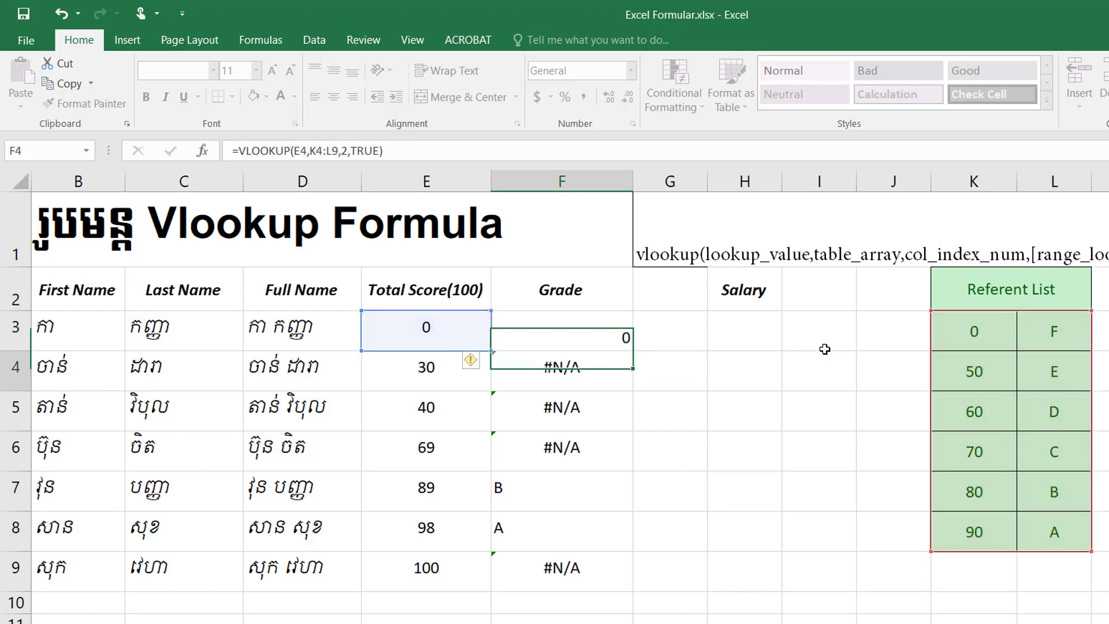
left_click(579, 326)
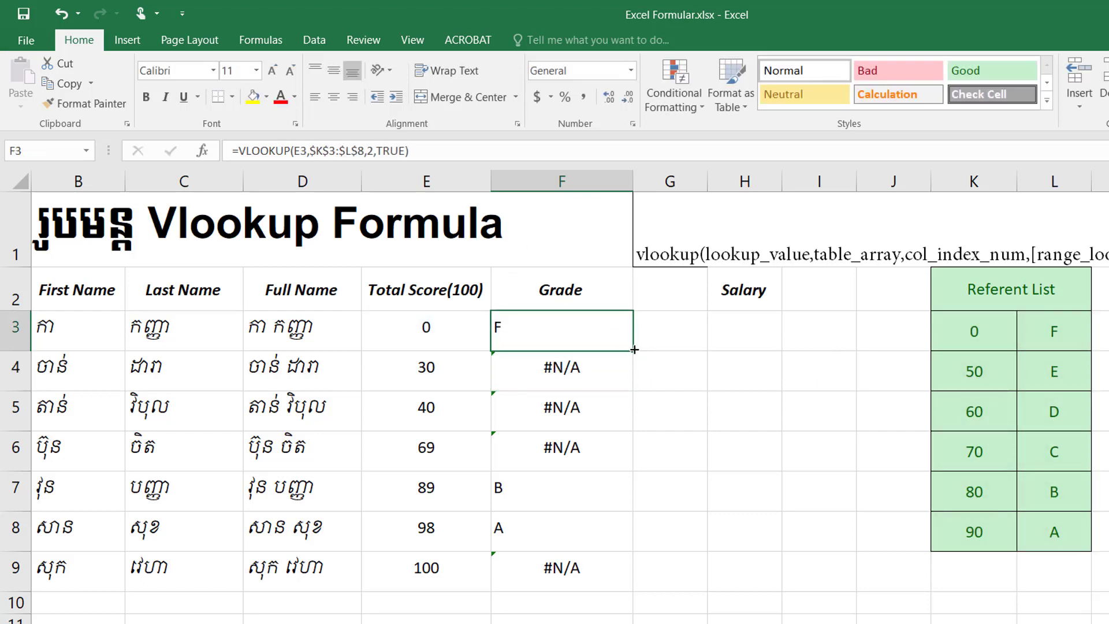
left_click_drag(635, 350, 602, 581)
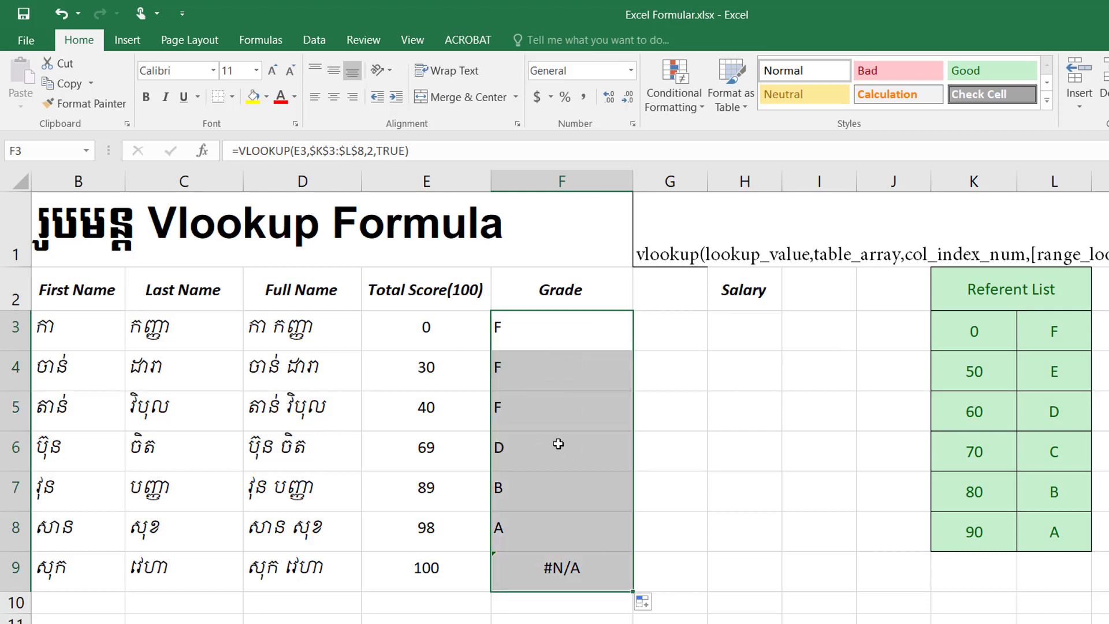
Check the grades in F8 and F9, and change the score in E8 from 98 to 90
left_click(543, 542)
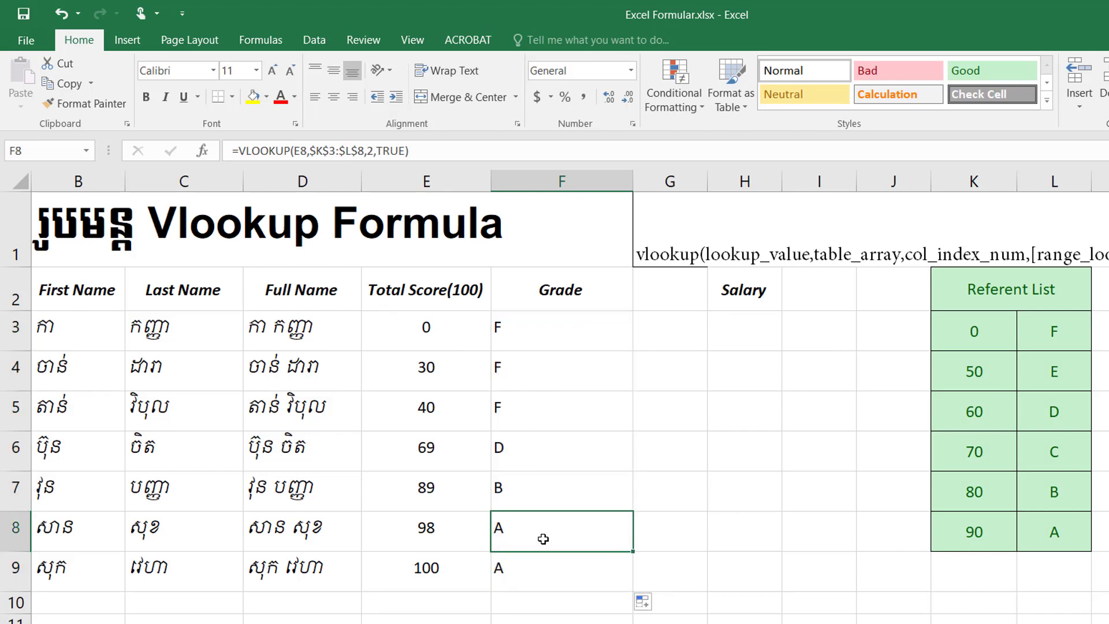
left_click(513, 567)
left_click(510, 528)
left_click(519, 561)
left_click(516, 539)
left_click(438, 527)
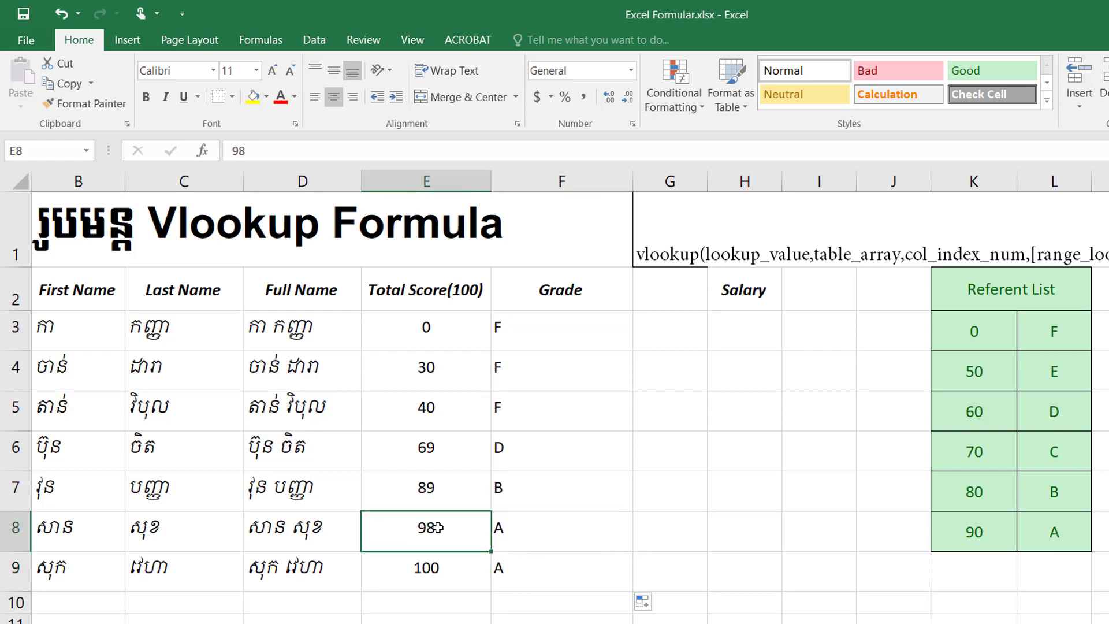
type("90")
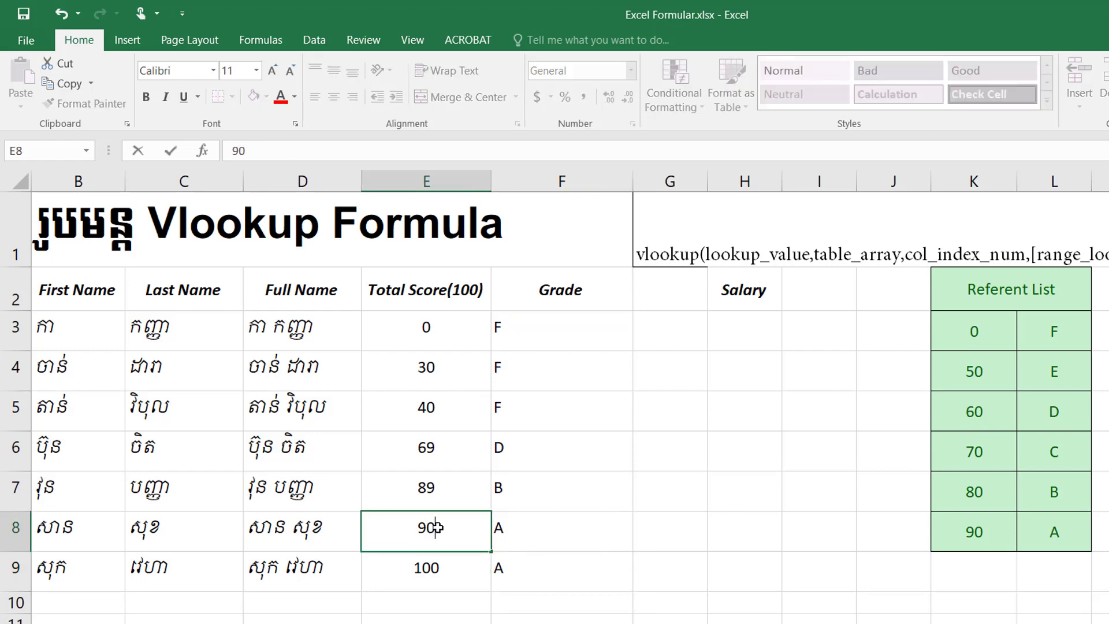
key("Return")
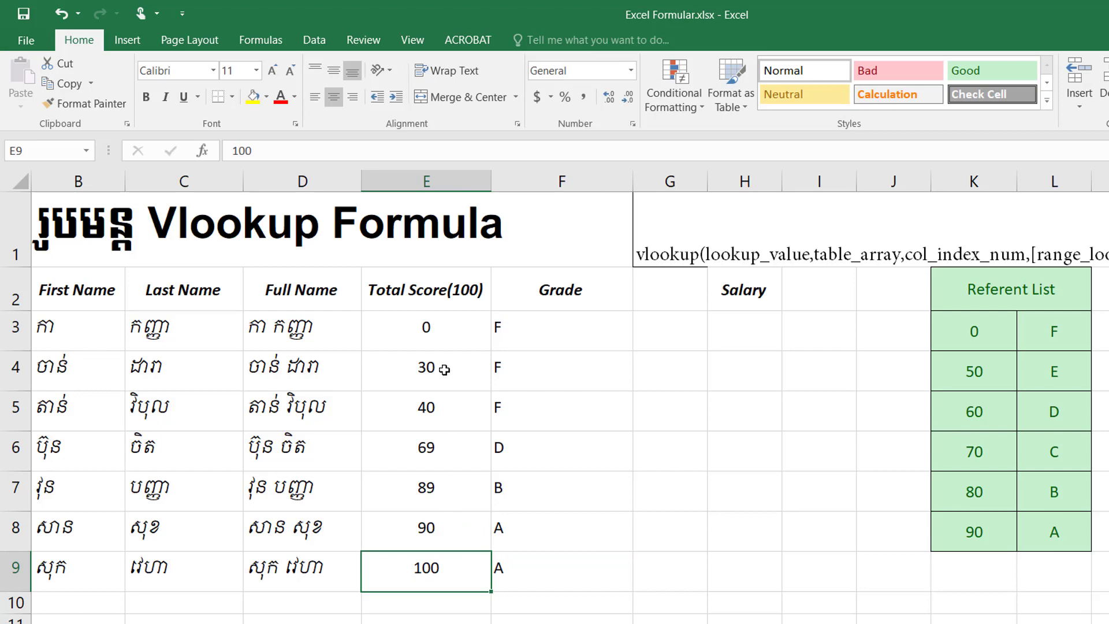
Inspect the grade formulas, then review the TRUE match argument in F3 and recommit it
left_click(441, 368)
left_click(464, 417)
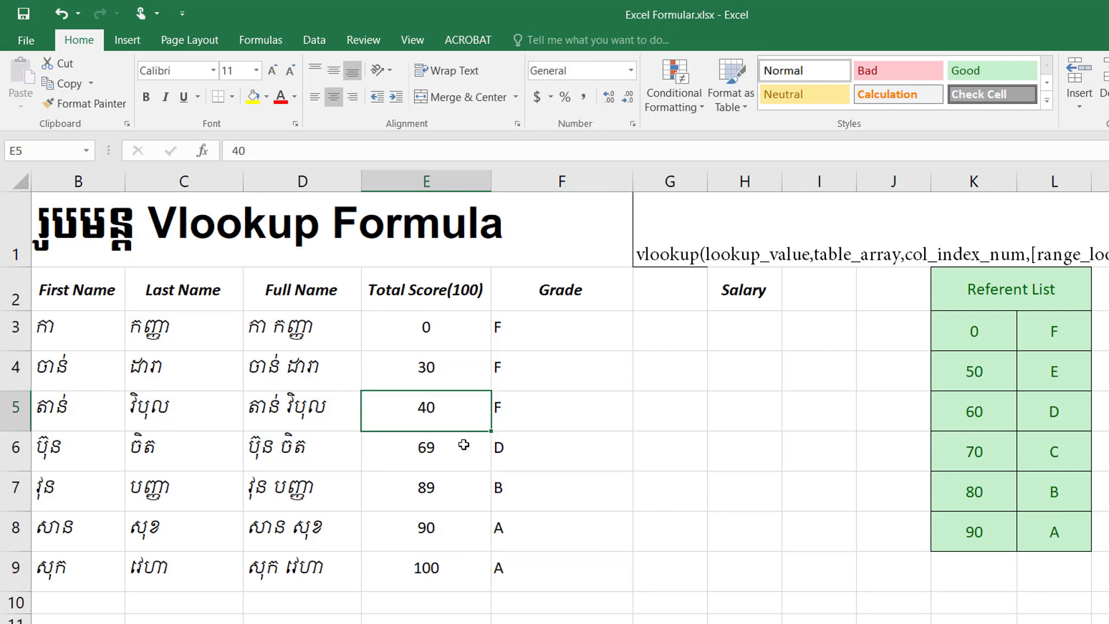
left_click(464, 445)
left_click(539, 451)
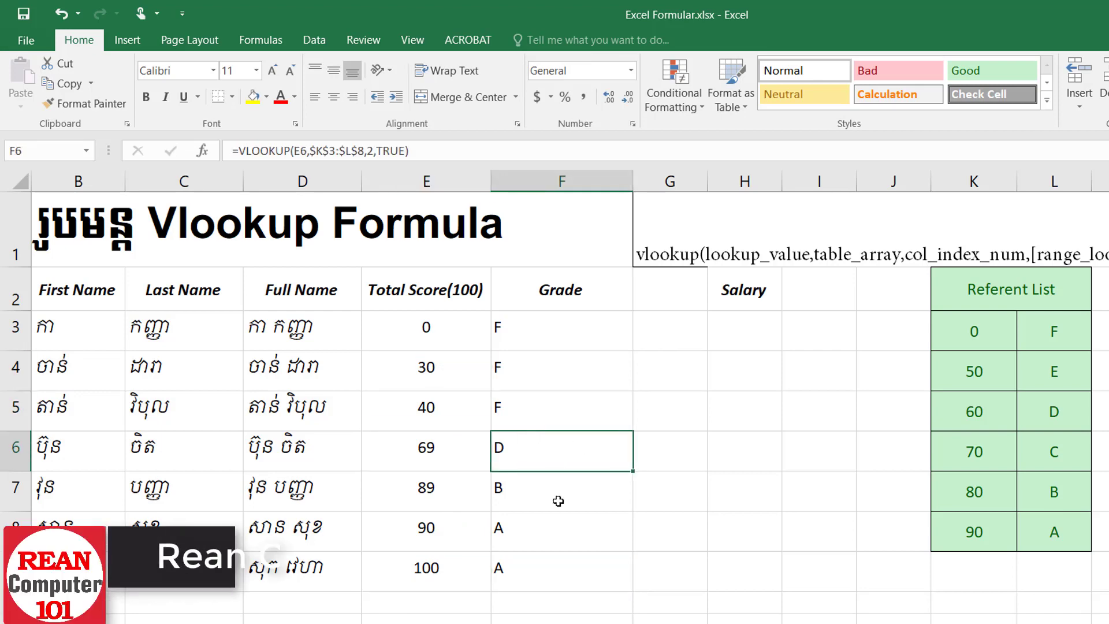
left_click(540, 326)
double_click(561, 327)
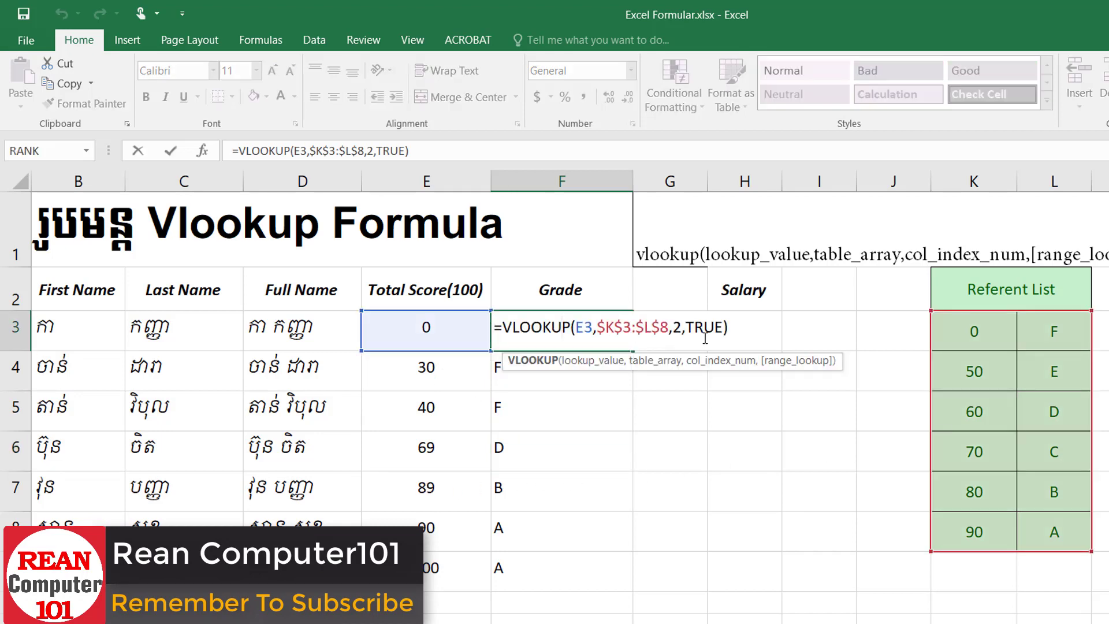
left_click_drag(686, 327, 723, 328)
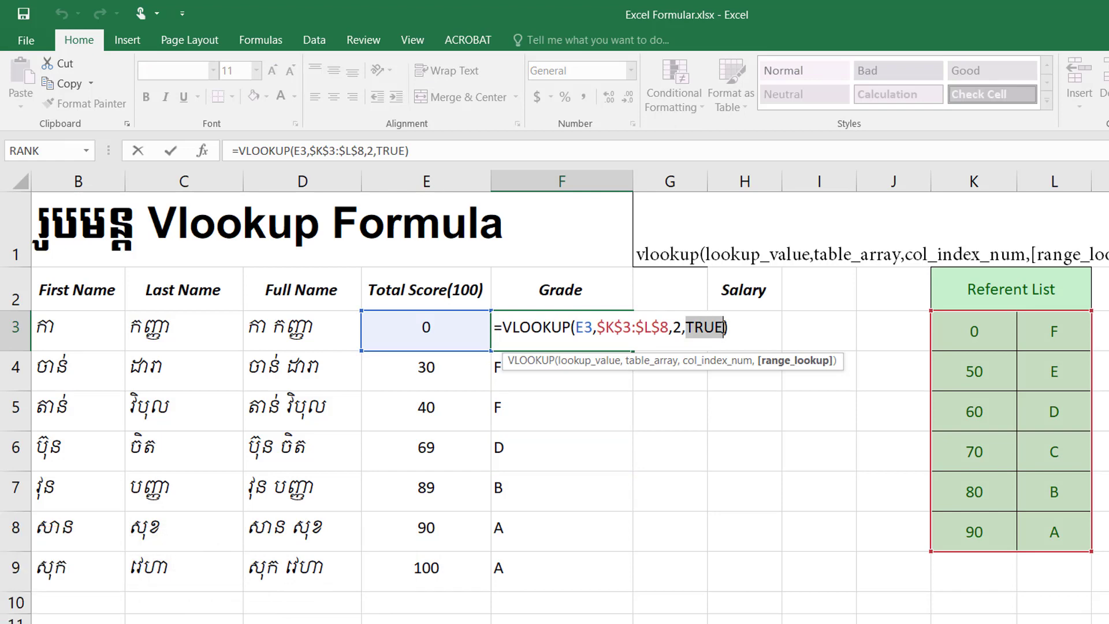
key("Return")
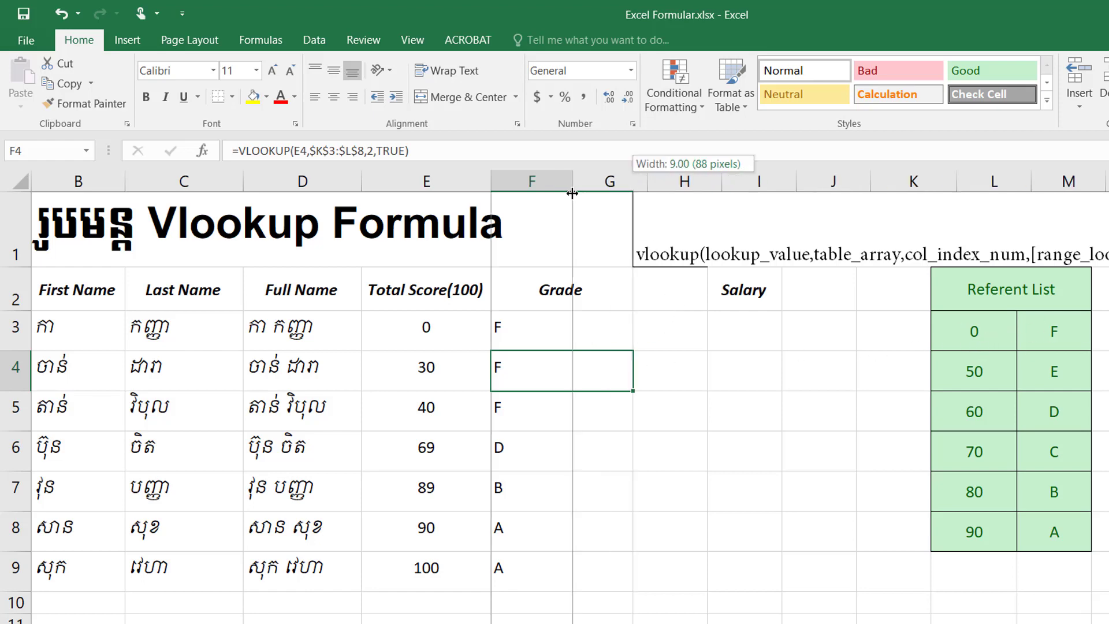
Narrow column F and enter =VLOOKUP(E3,$K$3:$L$8,2,FALSE) in G3
left_click_drag(633, 183, 572, 183)
left_click(614, 330)
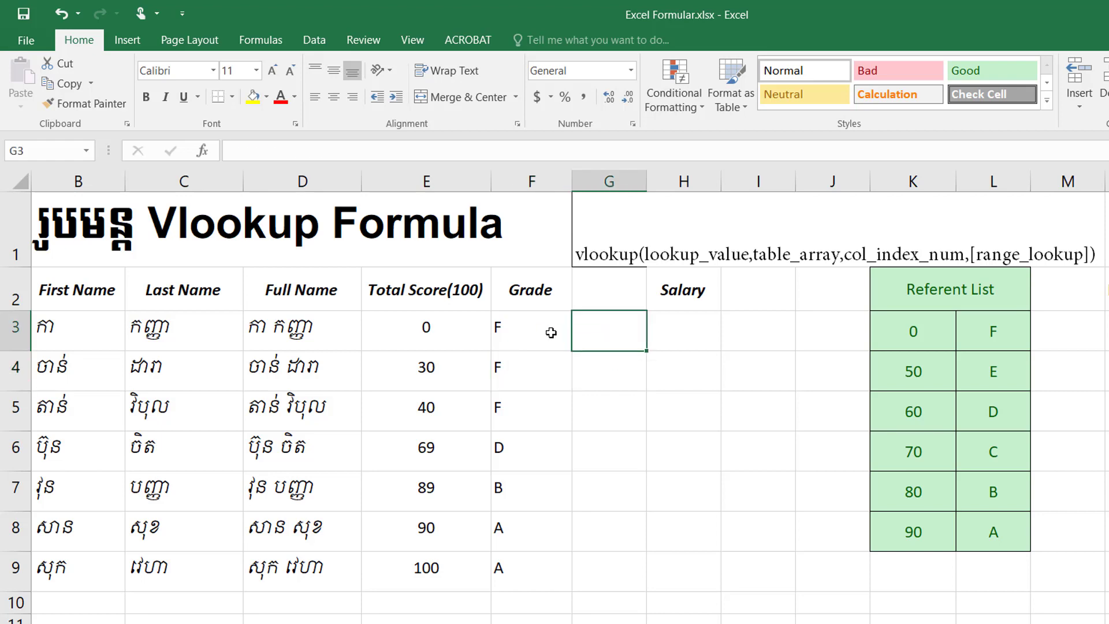
type("=")
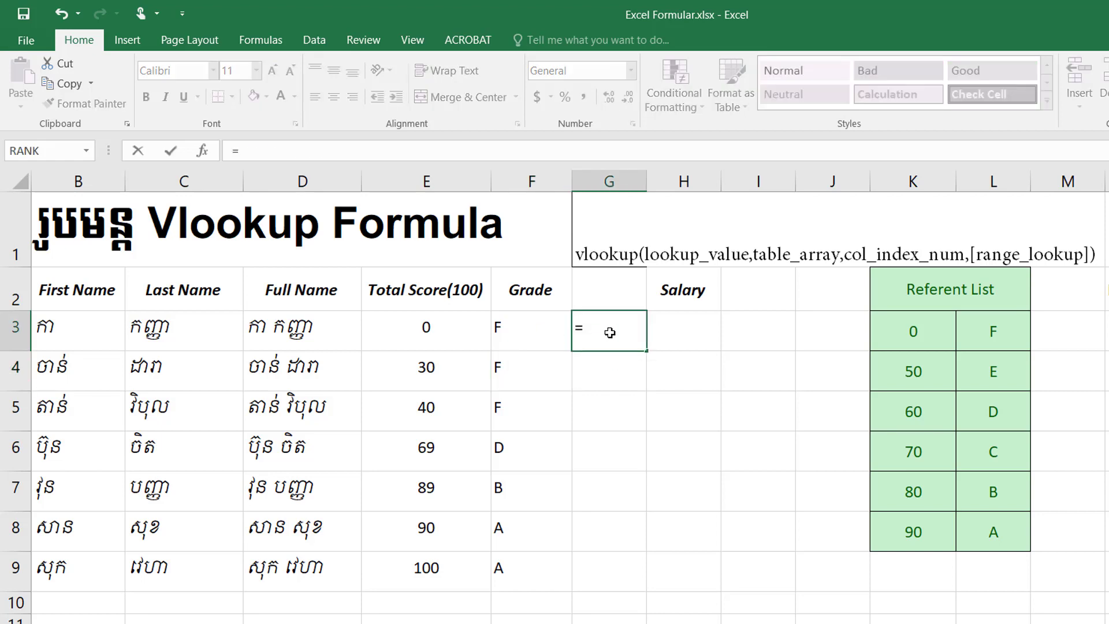
type("vlo")
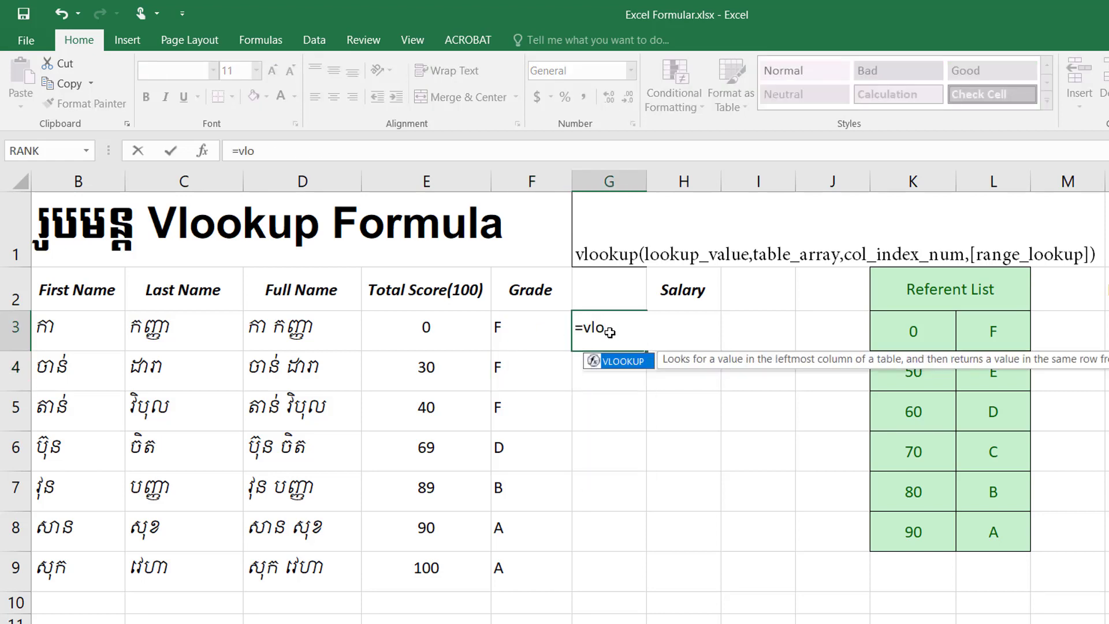
key("Tab")
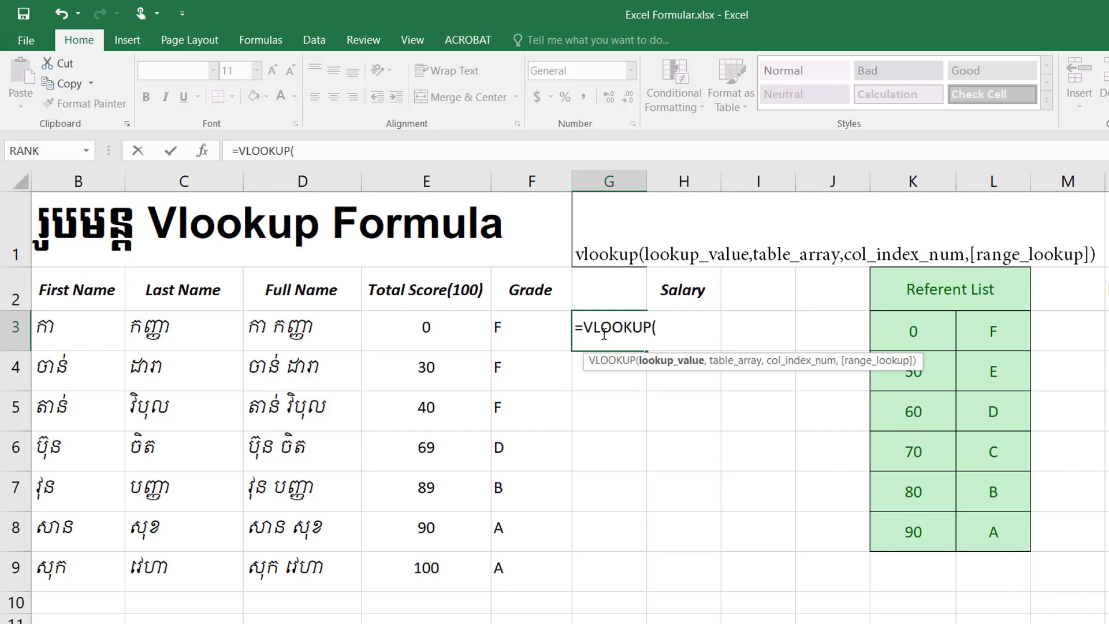
left_click(443, 329)
type(",")
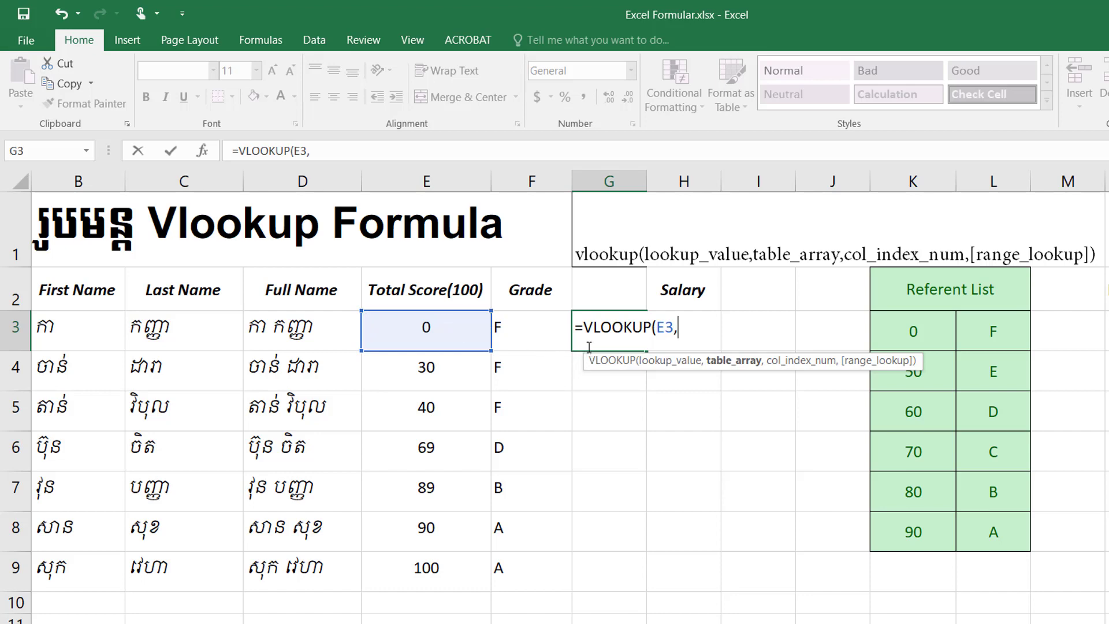
left_click_drag(933, 333, 989, 504)
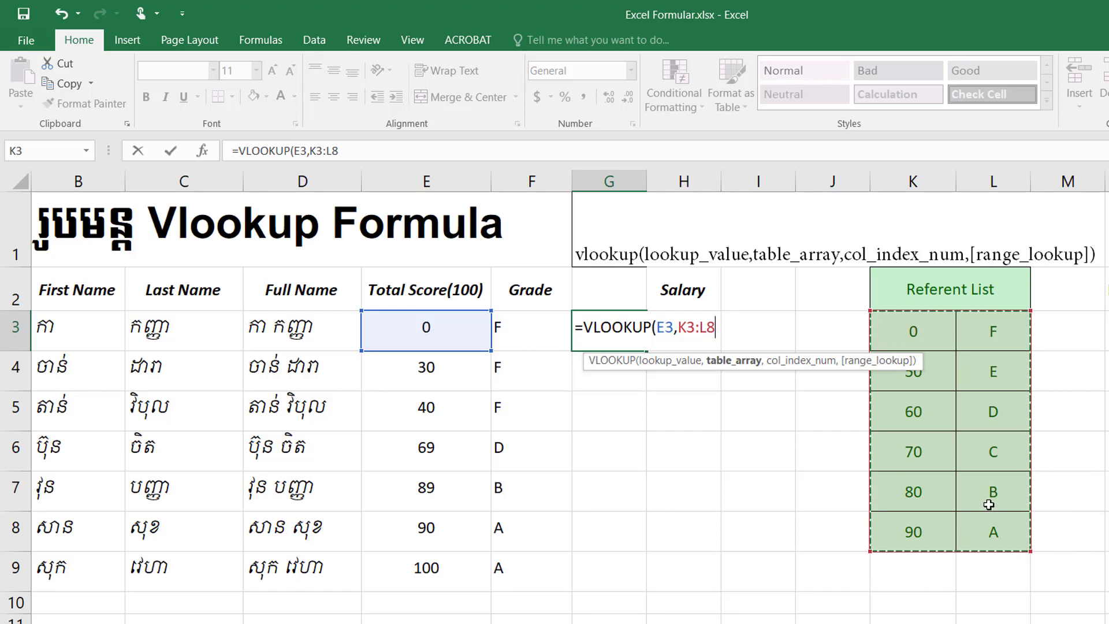
key("F4")
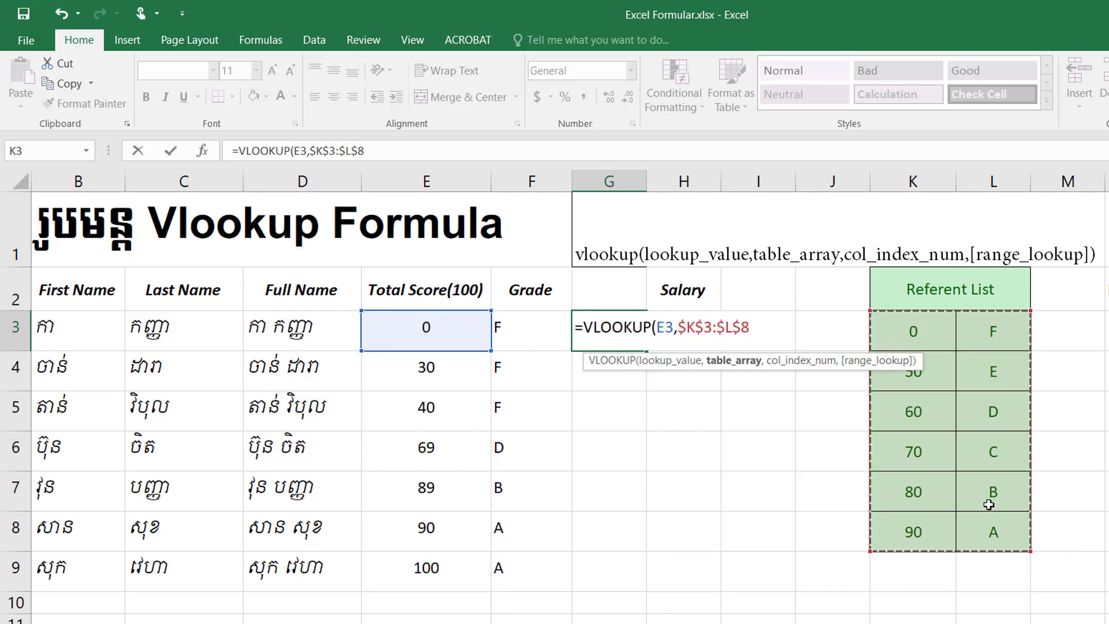
type(",")
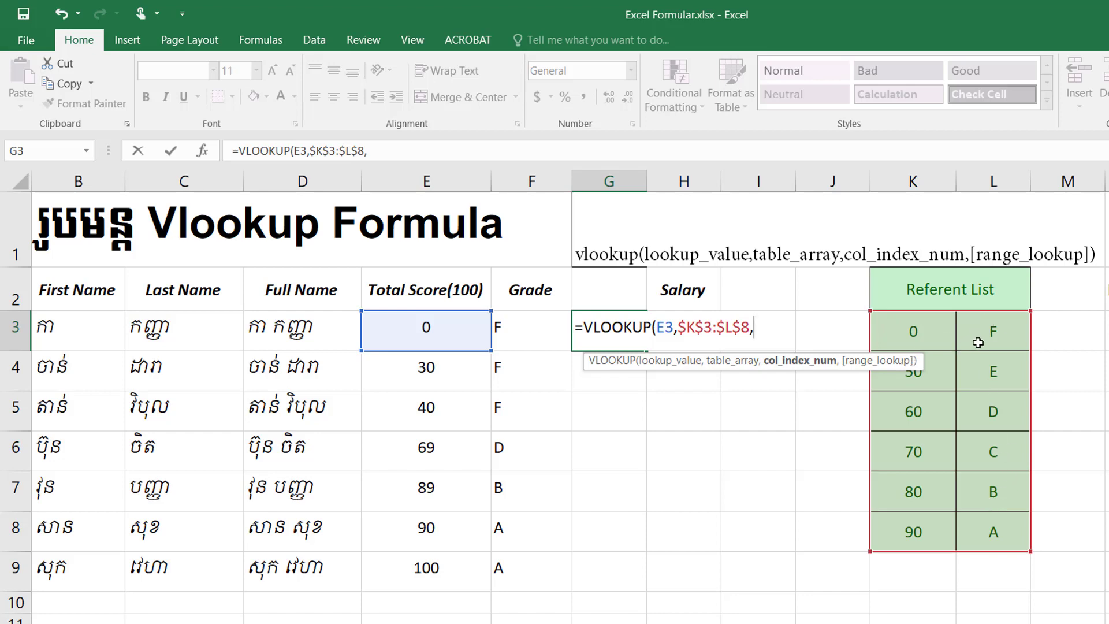
type("2,")
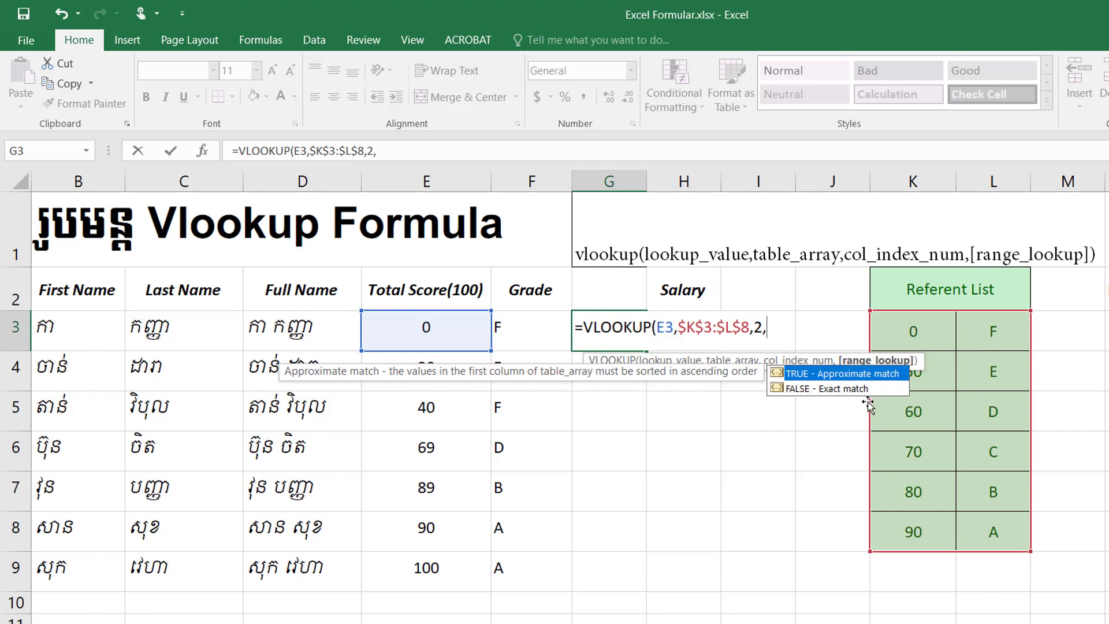
double_click(824, 389)
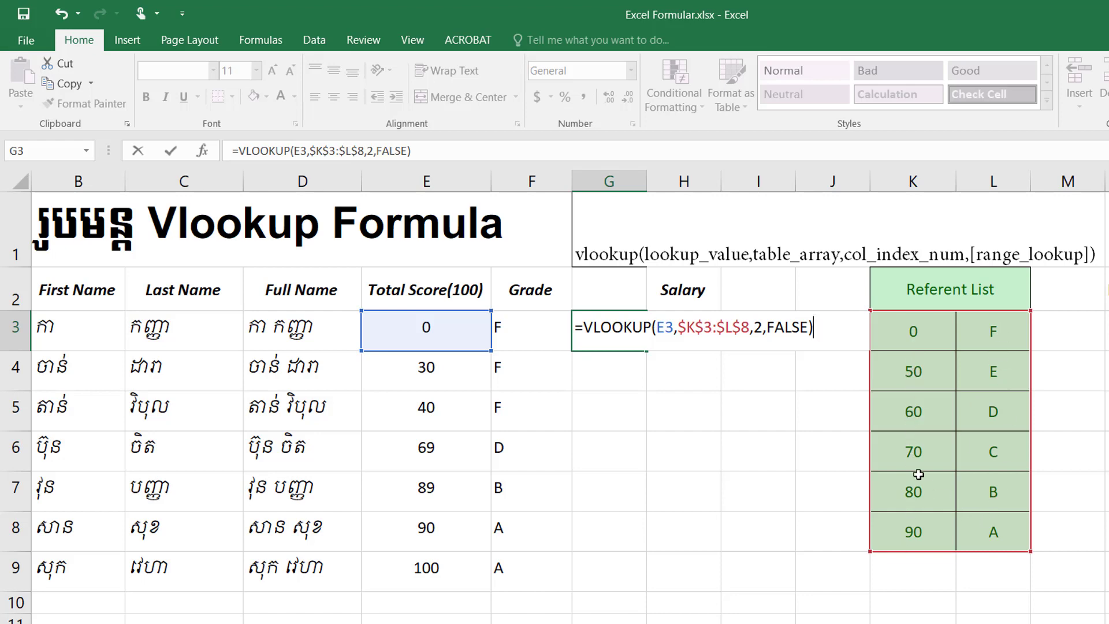
key("Return")
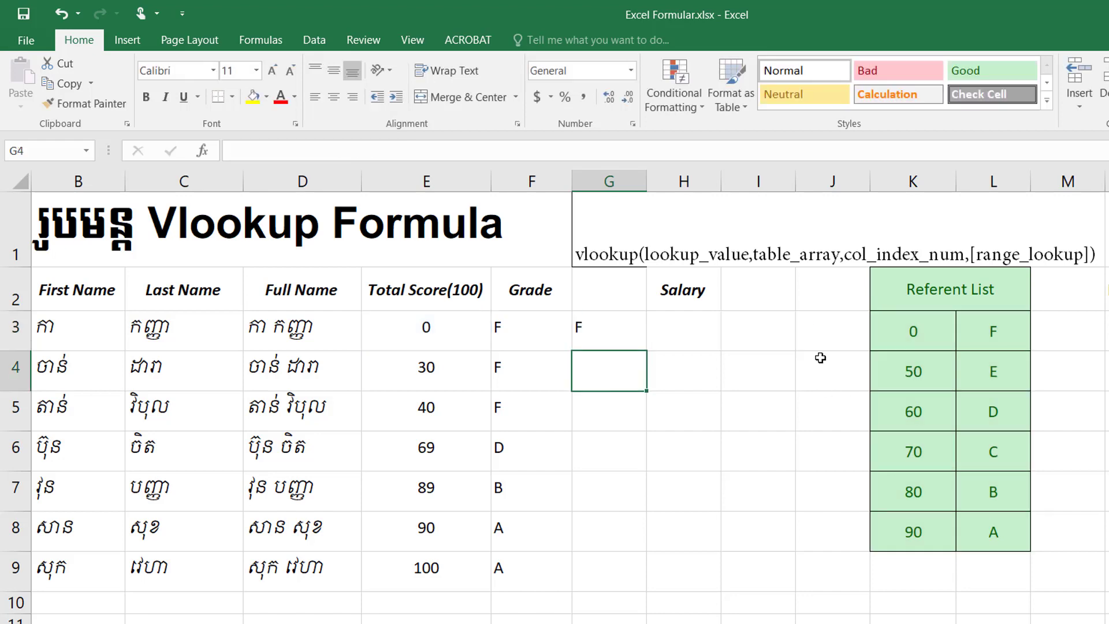
Fill G3's exact-match lookup down to G9 and review the A and #N/A results
left_click(595, 341)
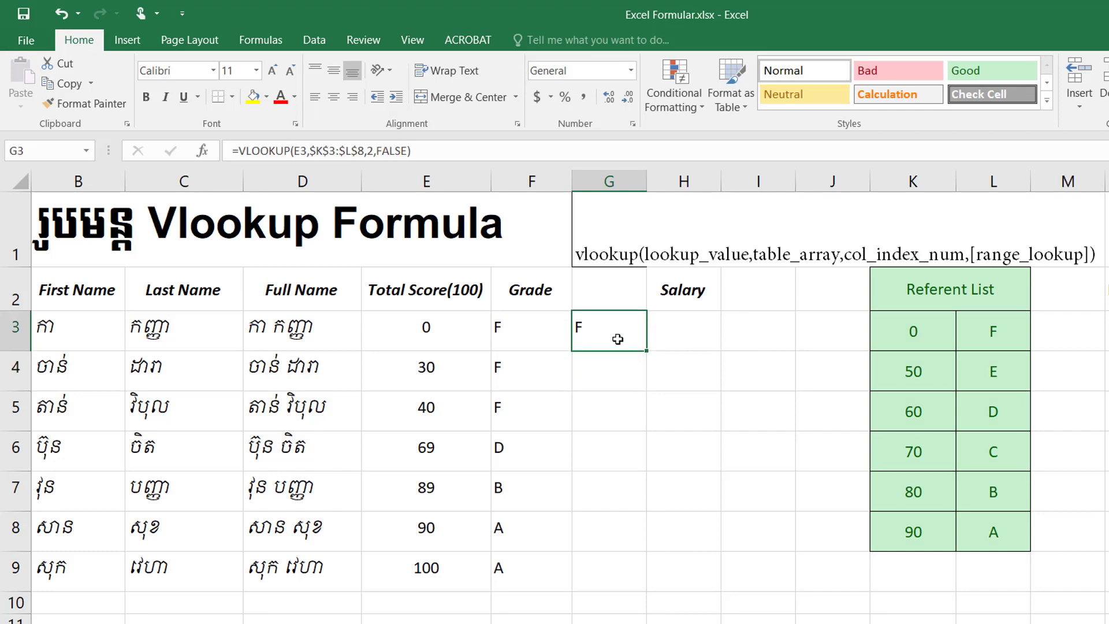
mouse_move(647, 350)
left_mouse_down()
mouse_move(646, 473)
mouse_move(626, 579)
left_mouse_up()
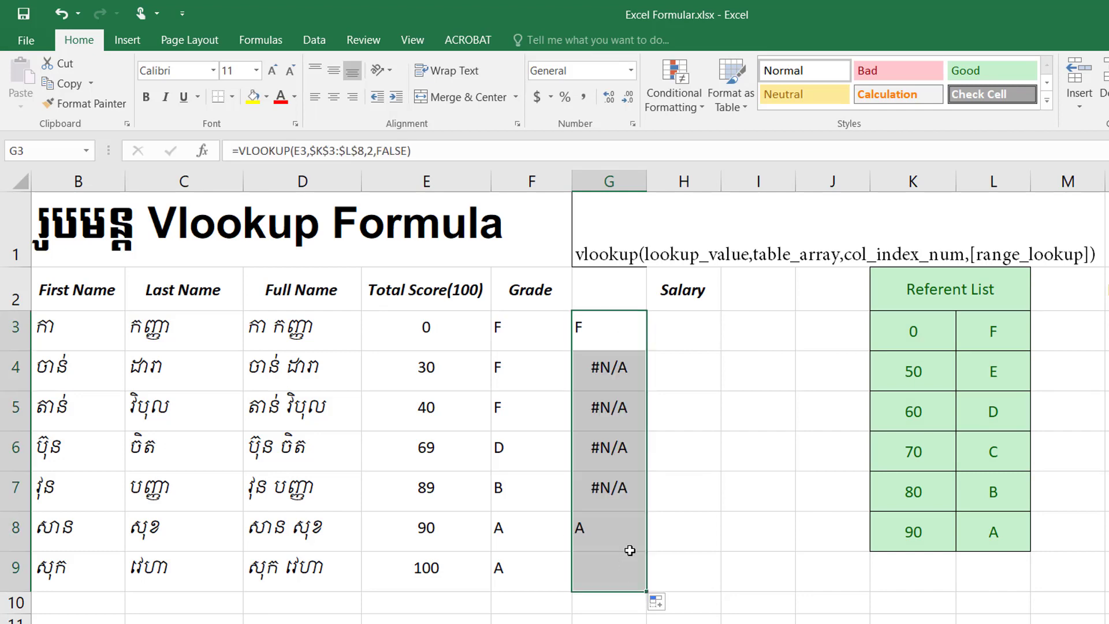
left_click(619, 536)
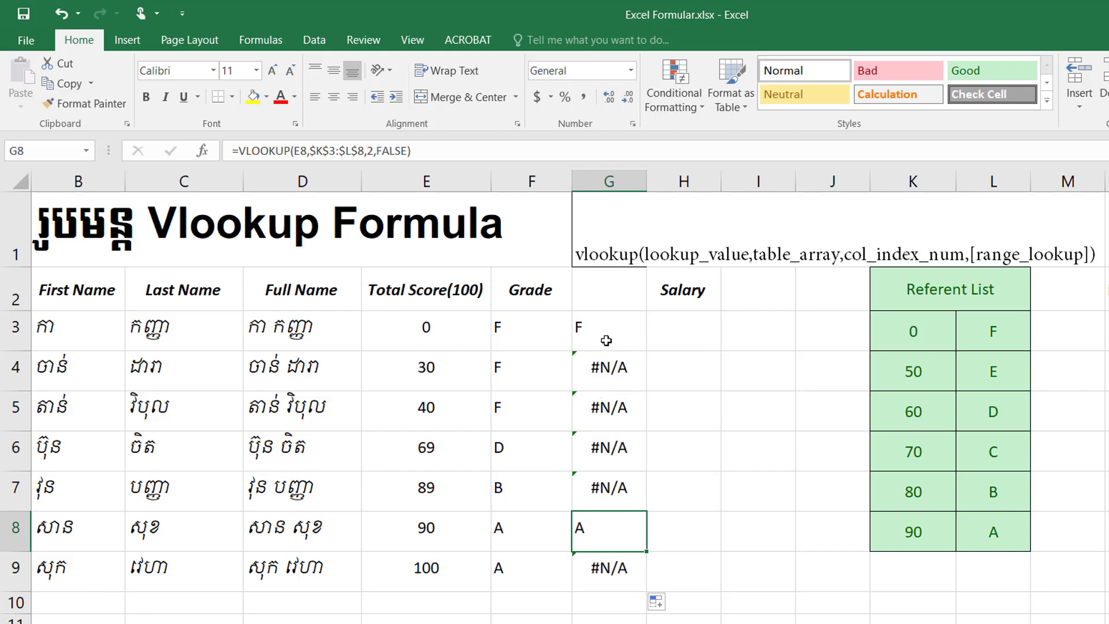
left_click_drag(604, 339, 614, 564)
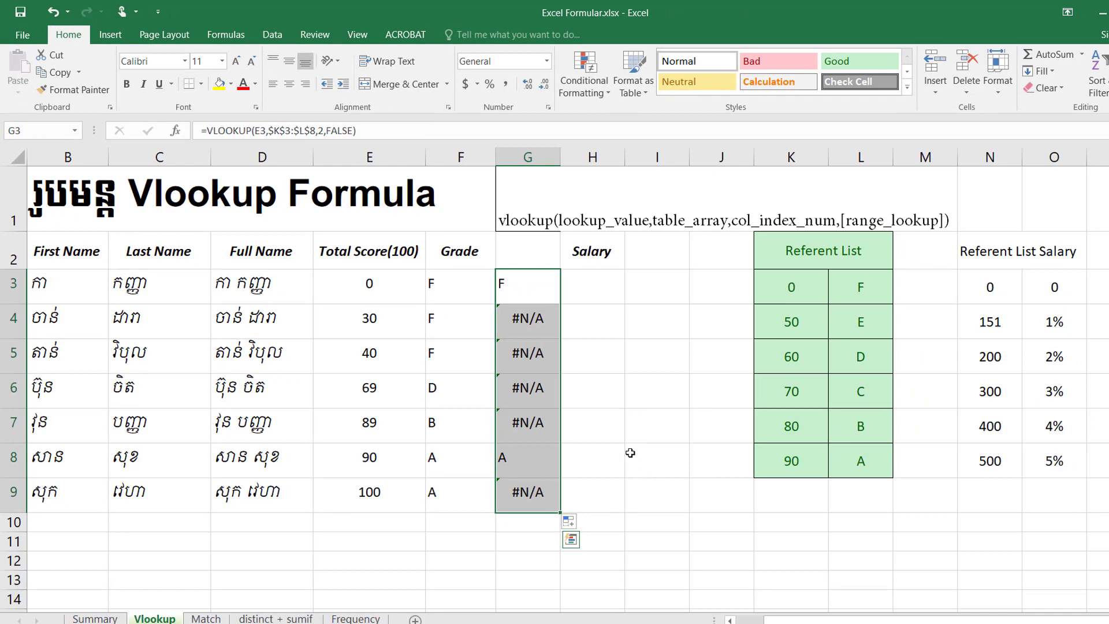
left_click(628, 471)
Enter 1, 2, 3 starting at E13 and fill the series to 10 in E22
scroll(625, 487, "down", 2)
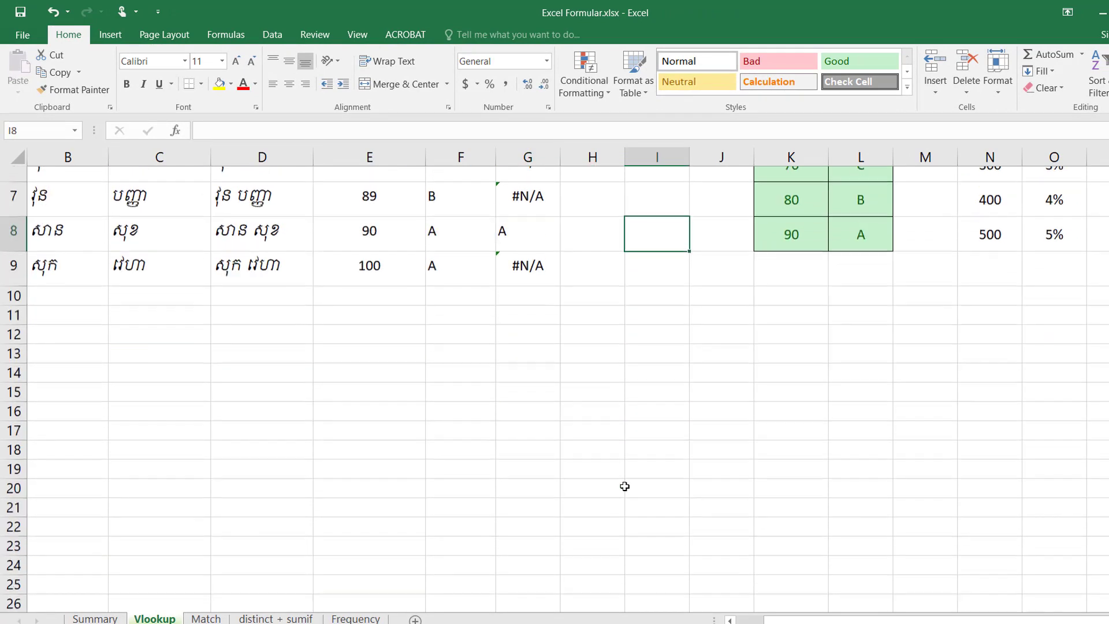
left_click(393, 352)
left_click(390, 334)
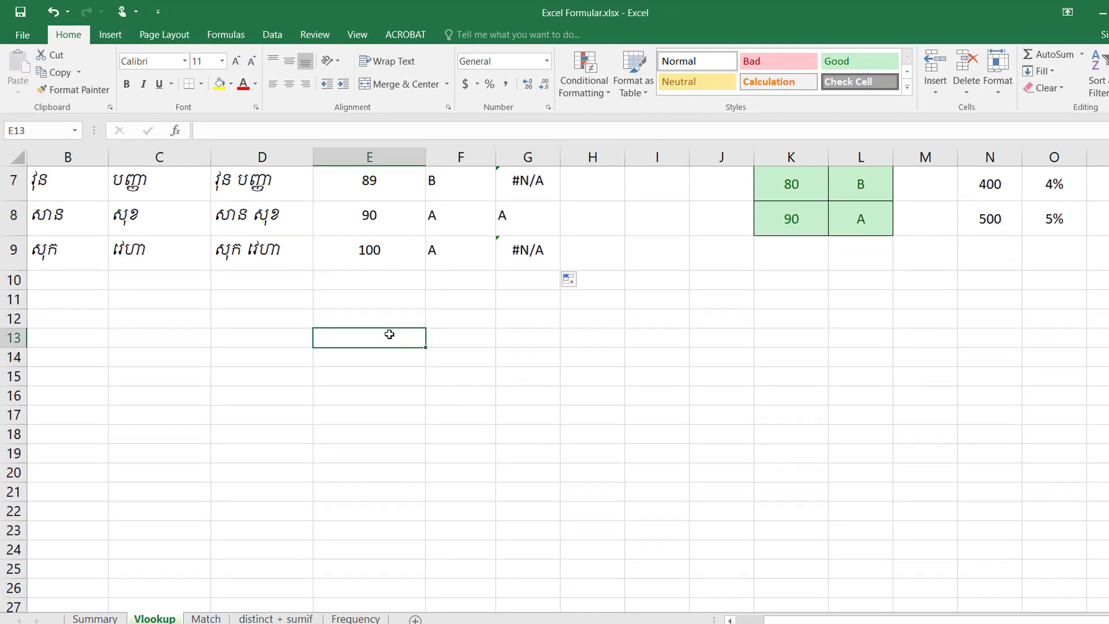
type("1")
key("Return")
type("2")
key("Return")
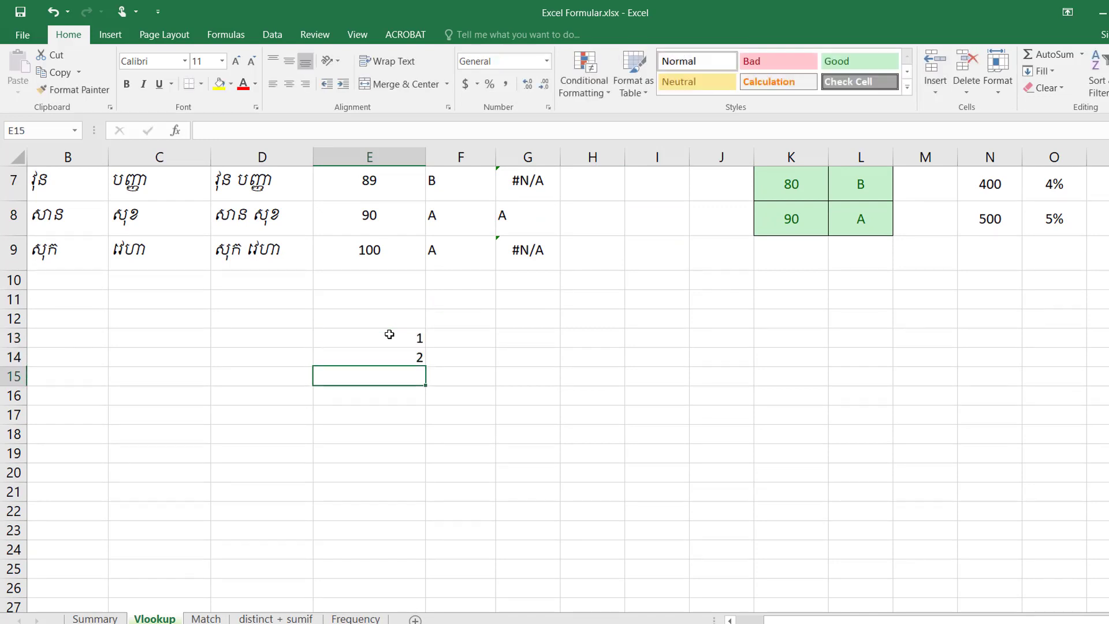
type("3")
key("Return")
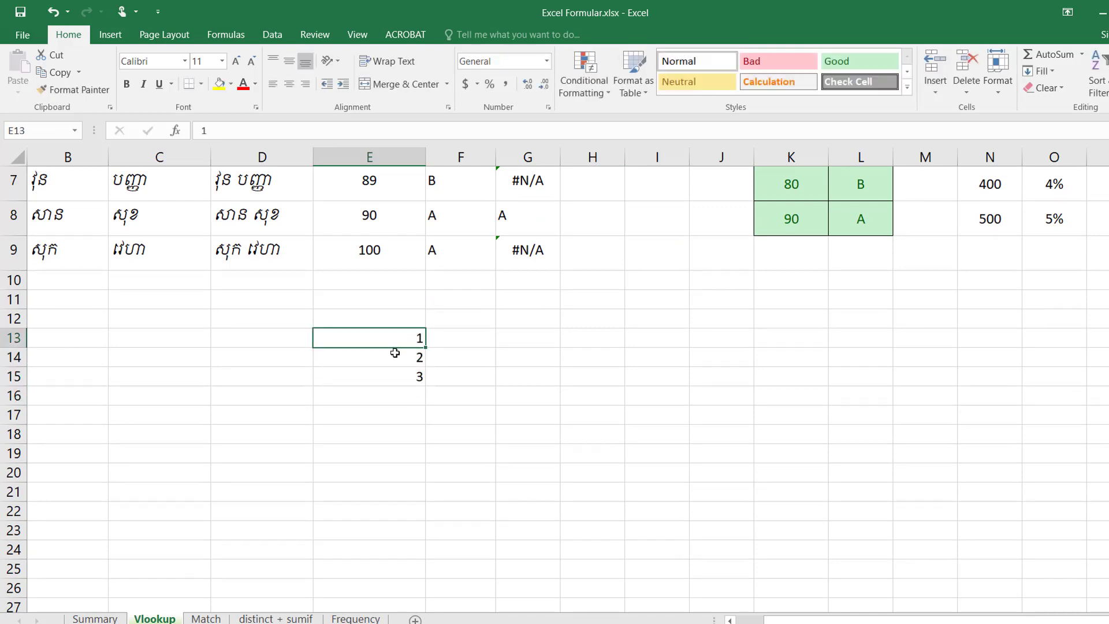
left_click_drag(390, 334, 431, 511)
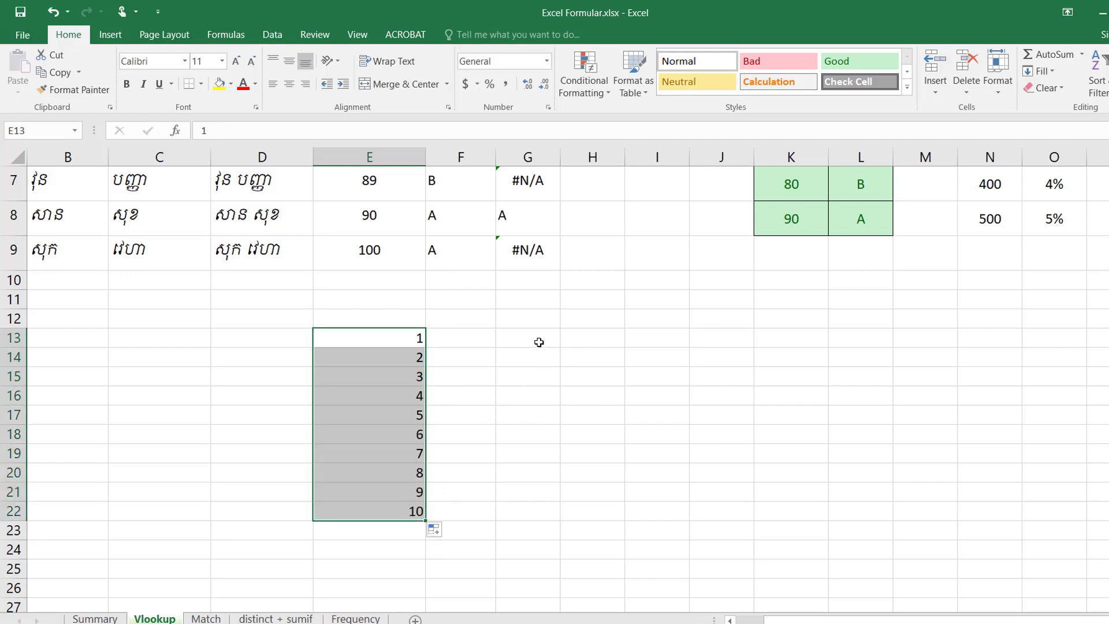
left_click(539, 342)
Enter 1 and 2 in H13:H14 and fill the series to 10 in H22
left_click(588, 346)
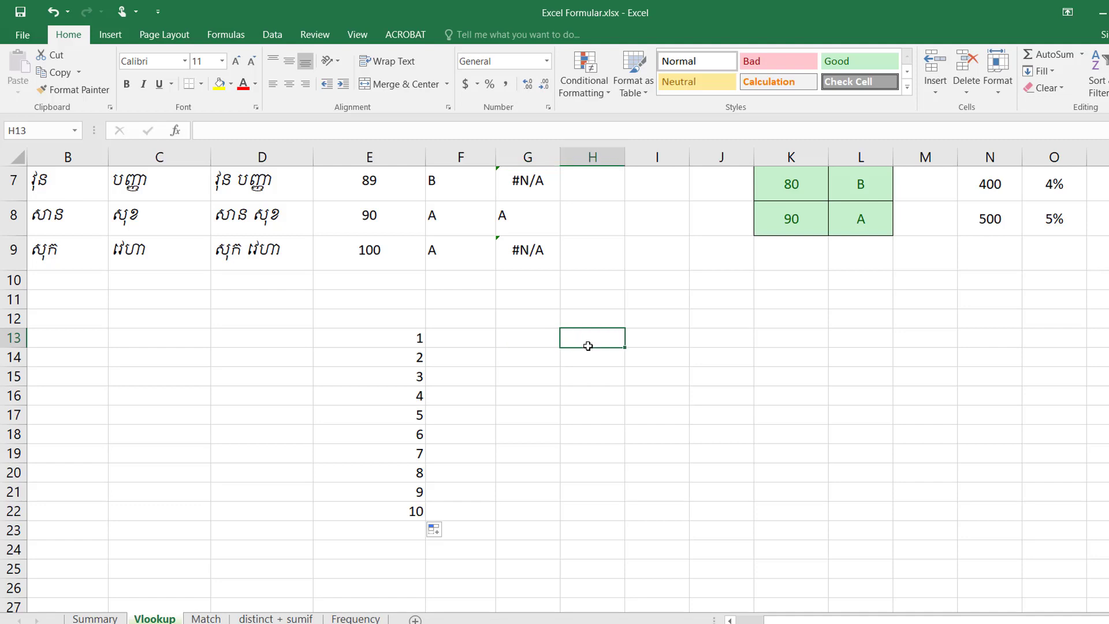
type("1")
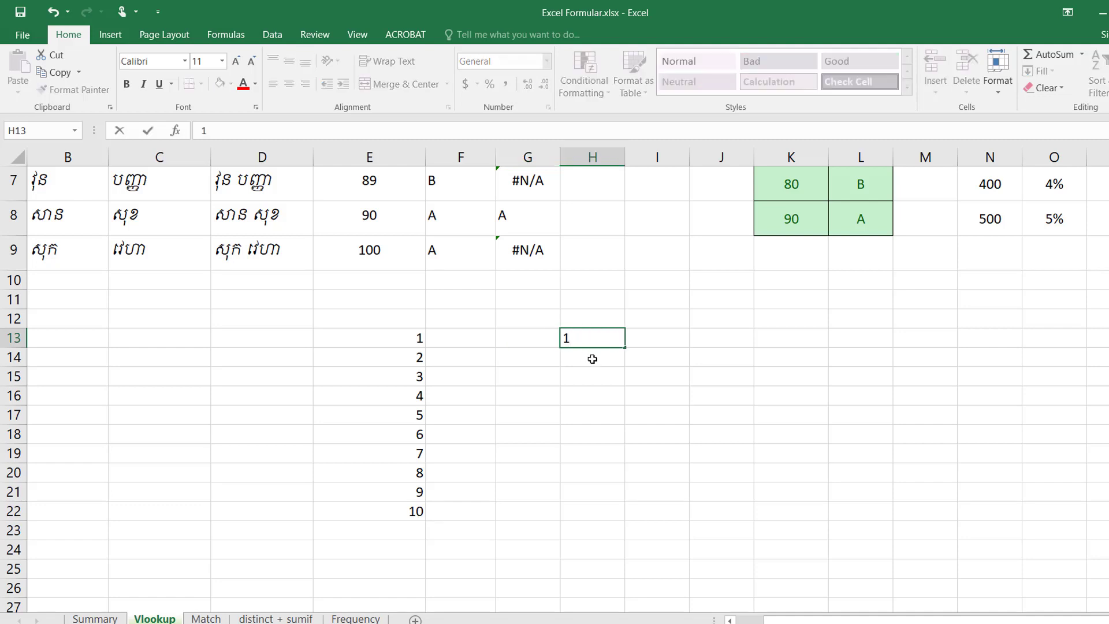
key("Return")
type("2")
left_click_drag(607, 338, 613, 518)
left_click(667, 338)
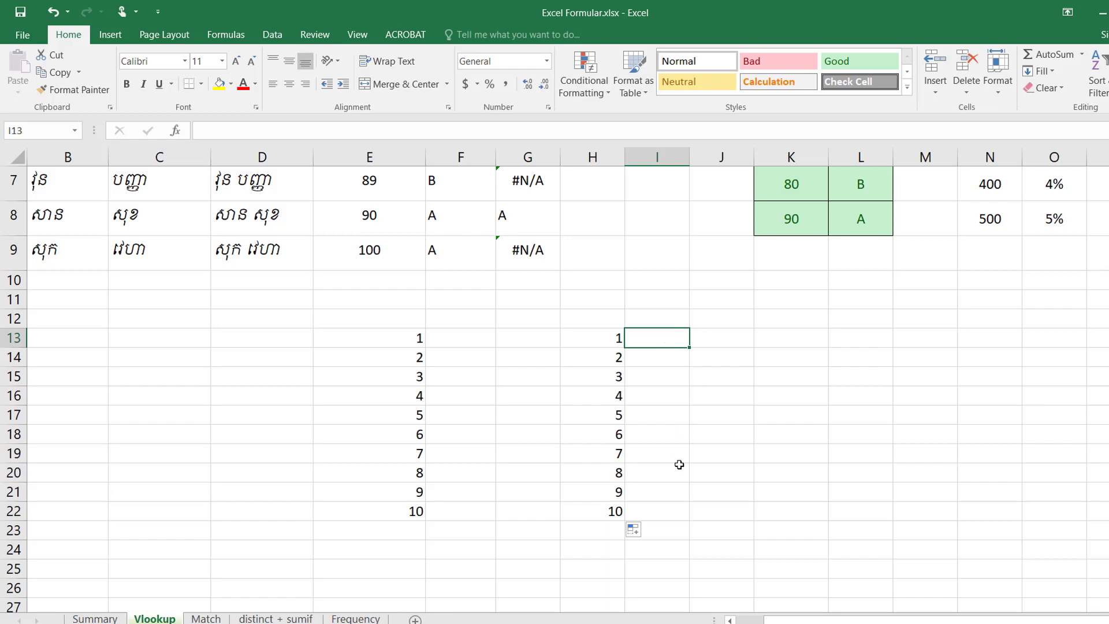
Type A in I22 beside the 10 and F in I13 beside the 1
left_click(666, 512)
type("A")
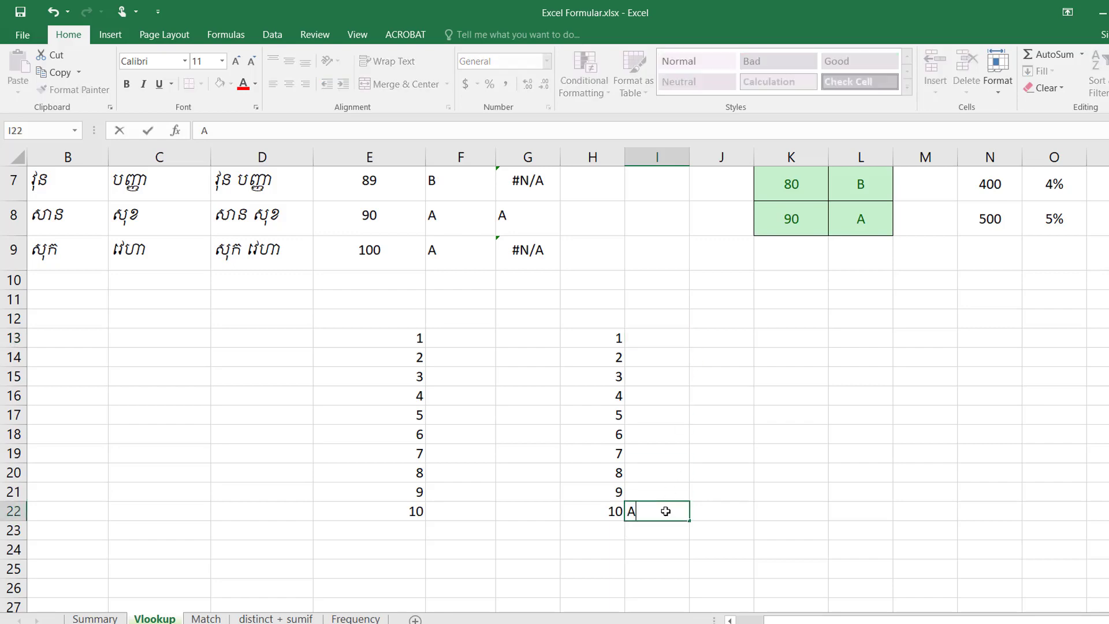
key("Up")
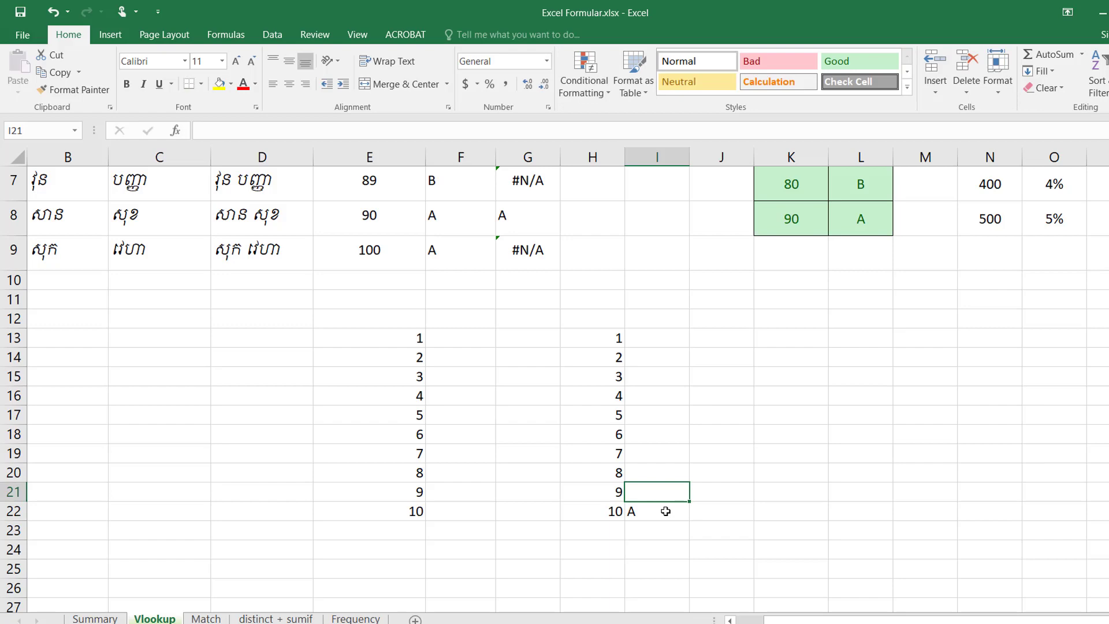
left_click(662, 339)
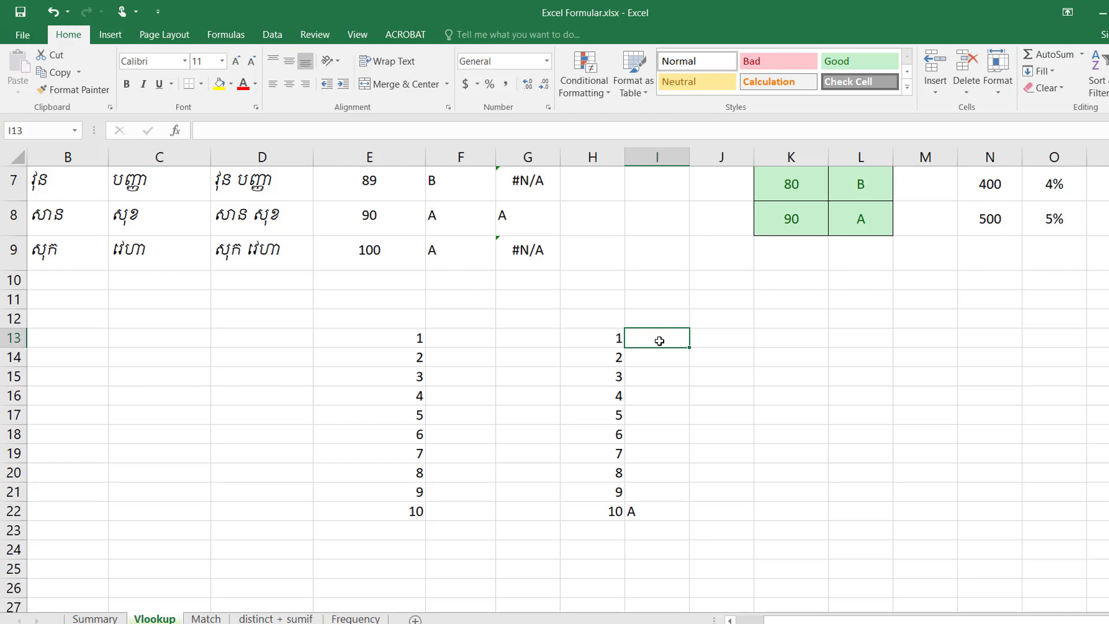
type("F")
key("Return")
Copy grade F down through I17 and enter grade E in I18
left_click(659, 341)
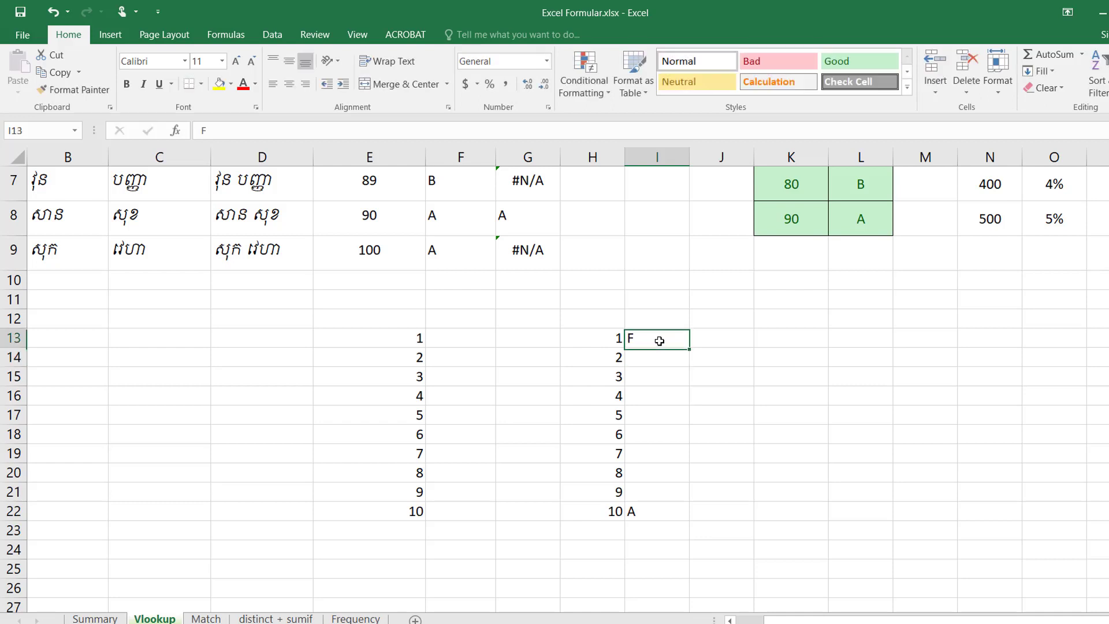
left_click_drag(690, 348, 680, 425)
left_click(657, 450)
left_click(655, 437)
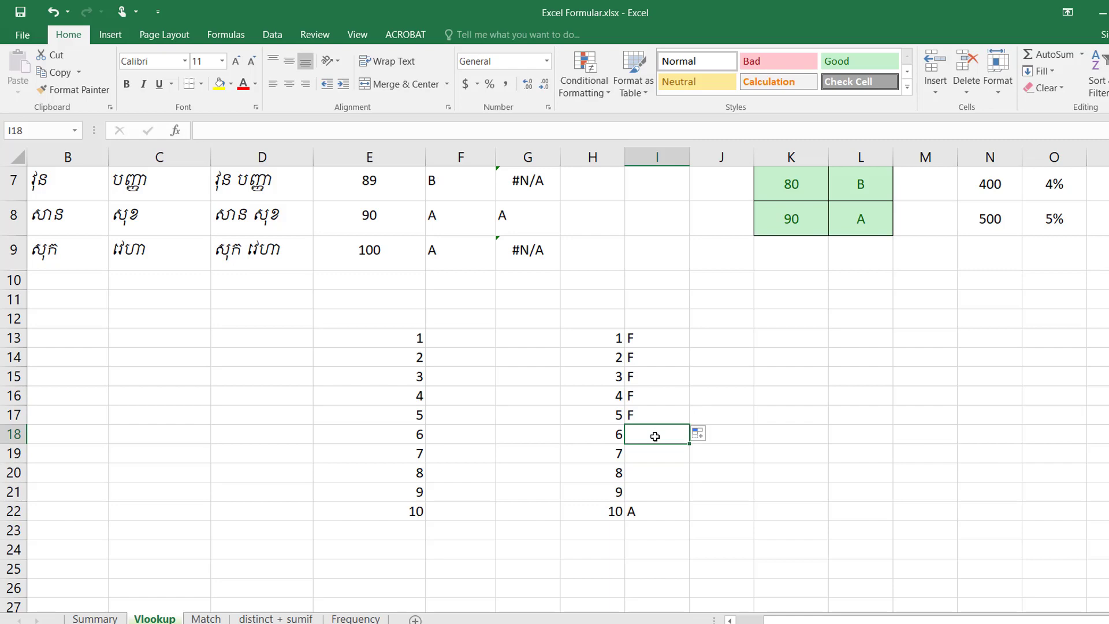
type("B")
key("BackSpace")
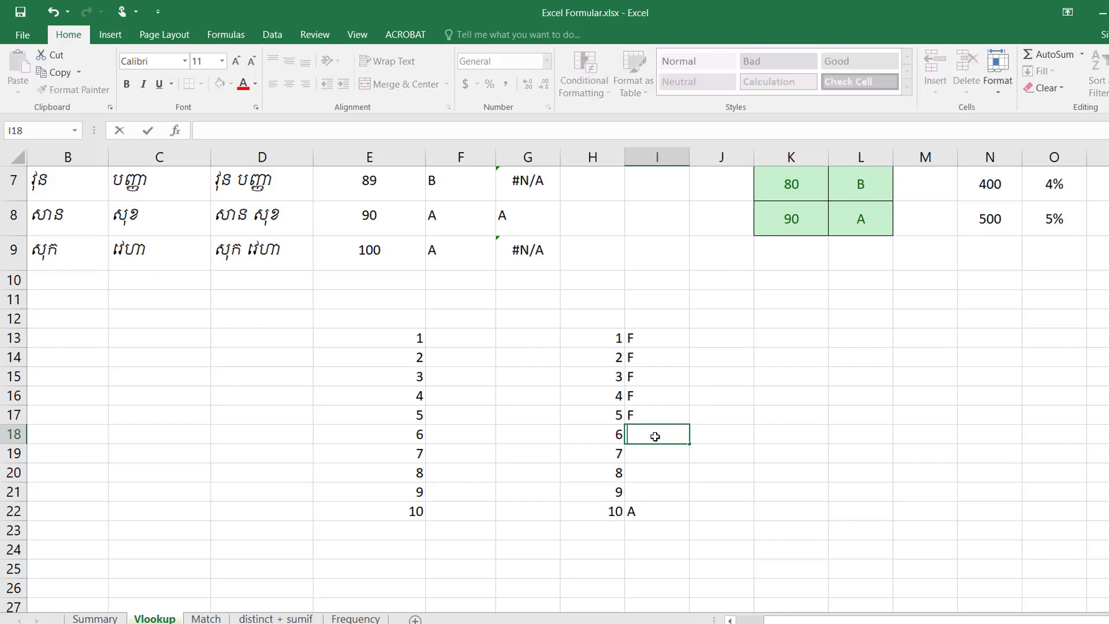
type("E")
key("Return")
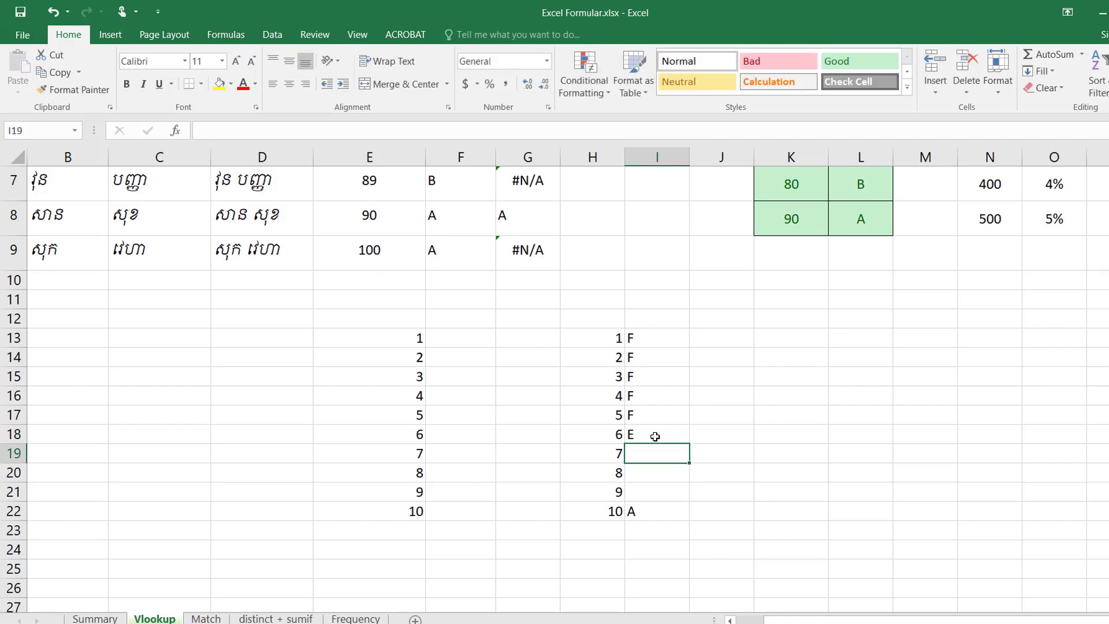
Enter grades D, C and B in I19:I21
type("F")
type("D")
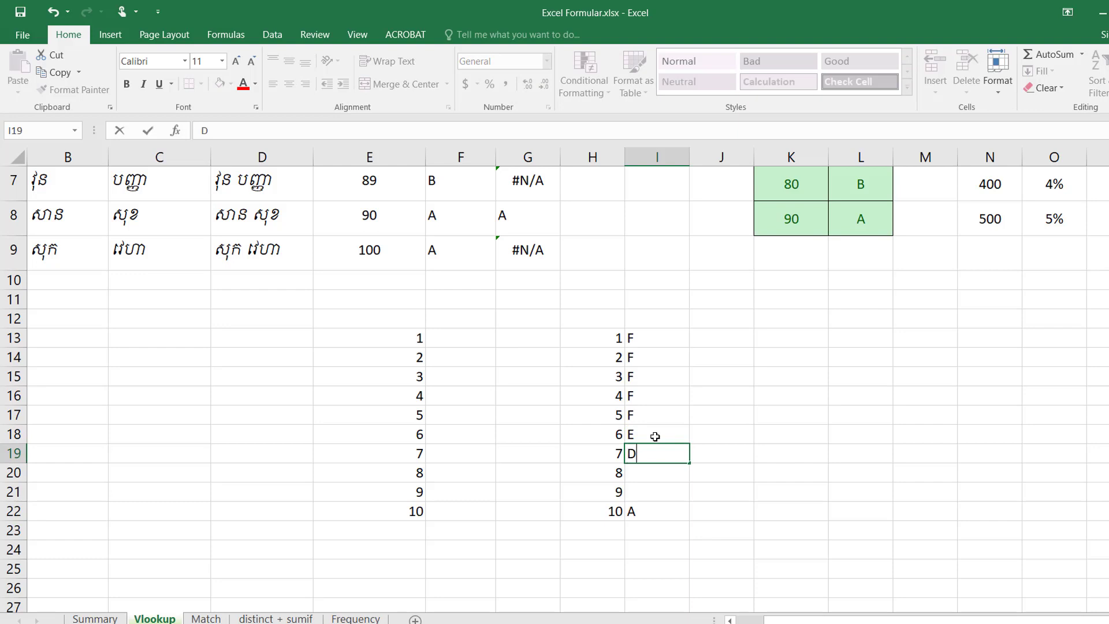
key("Return")
type("C")
key("Return")
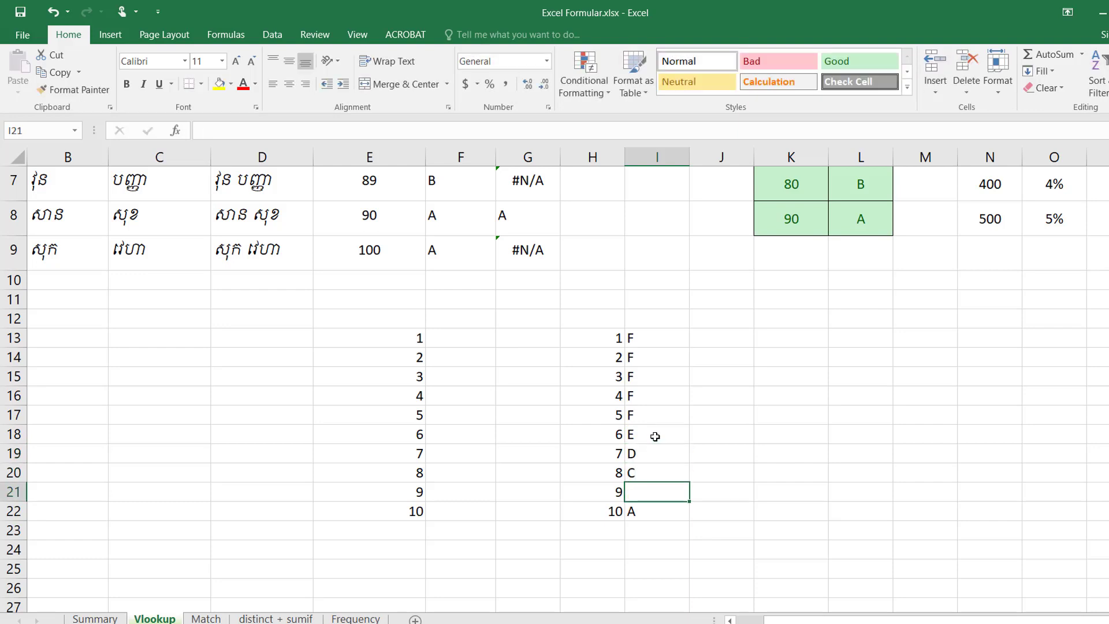
type("B")
key("Return")
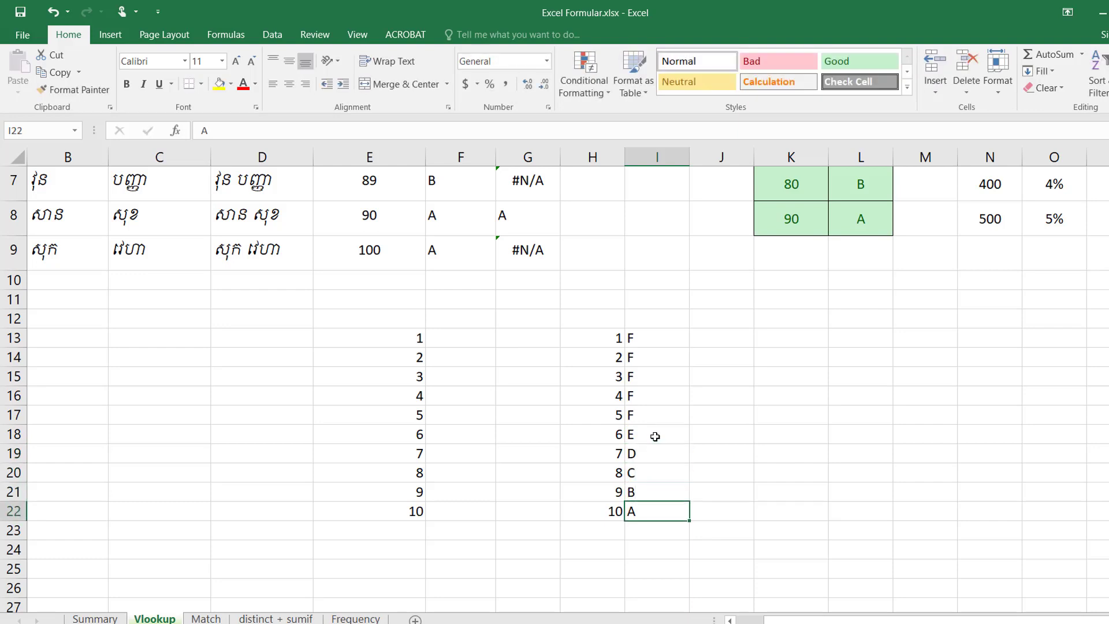
left_click(471, 348)
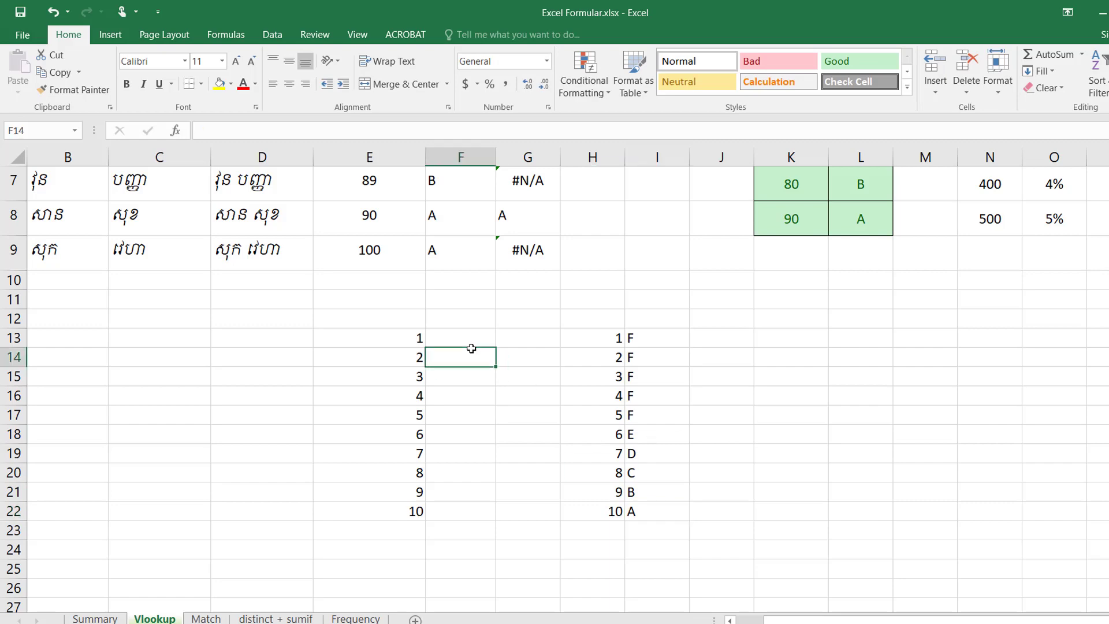
Enter a VLOOKUP in F13 using E13, the locked range $H$13:$I$22 and column 2
key("Up")
type("=")
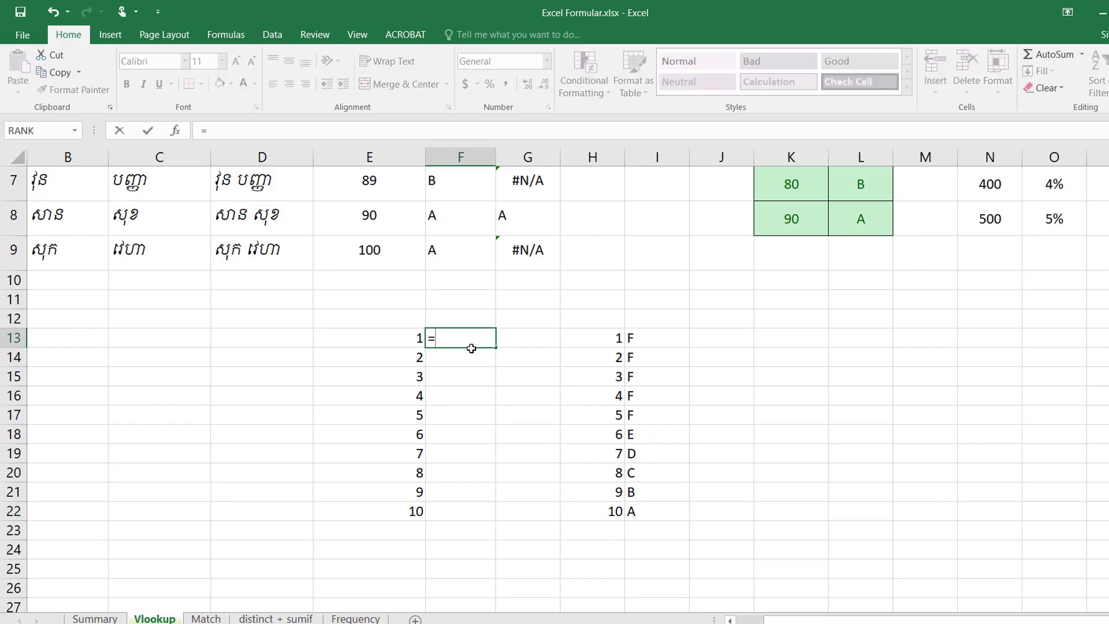
type("r")
key("BackSpace")
type("v")
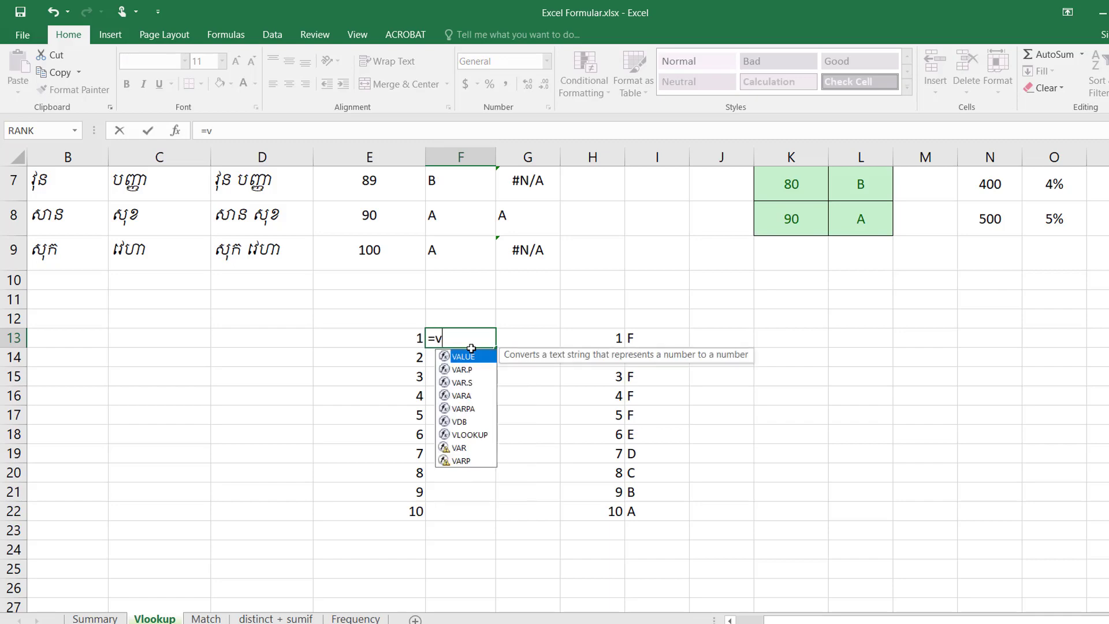
type("l")
key("Tab")
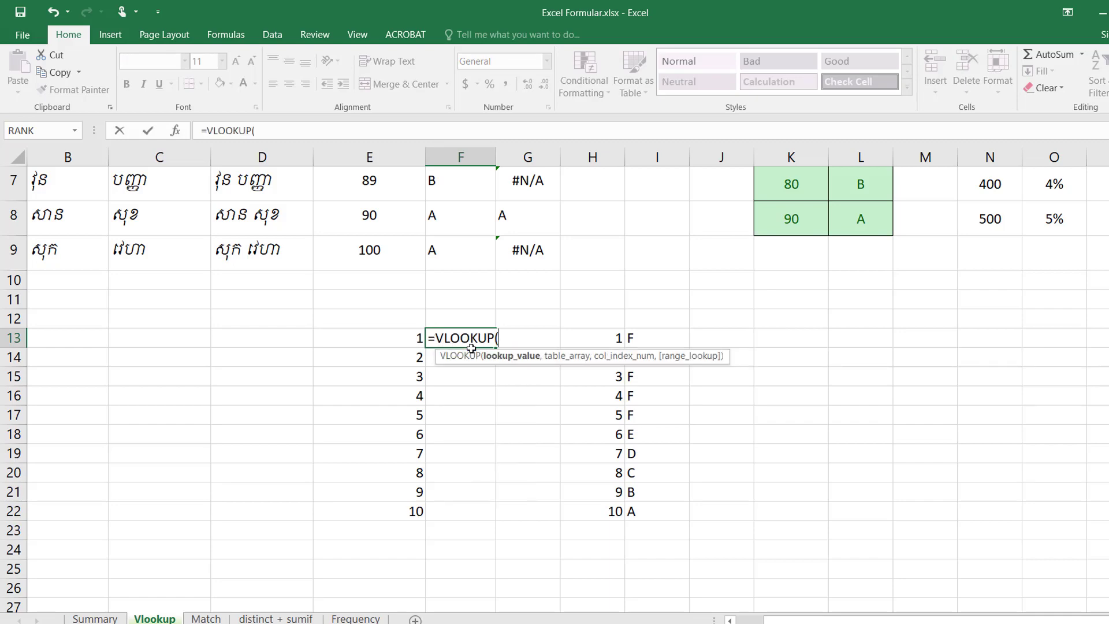
left_click(397, 340)
type(",")
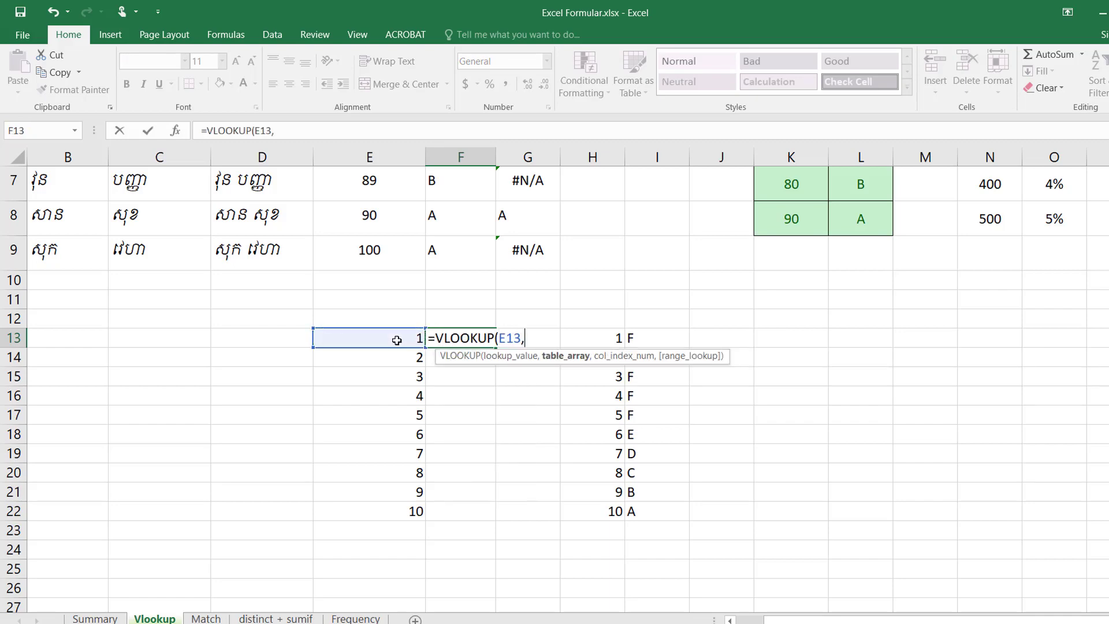
left_click_drag(599, 334, 626, 510)
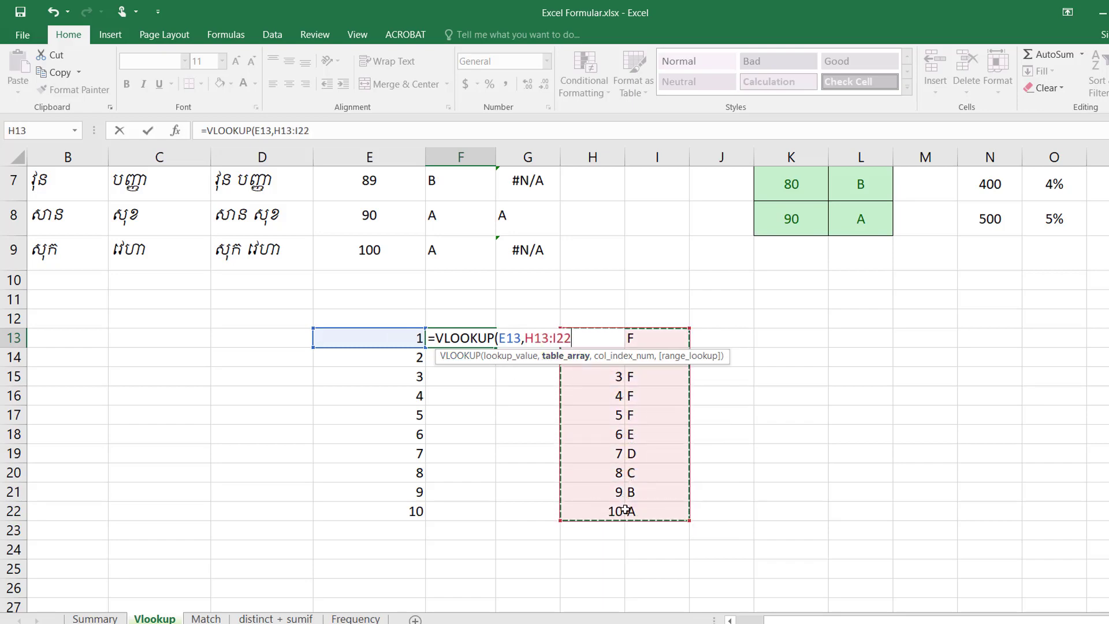
key("F4")
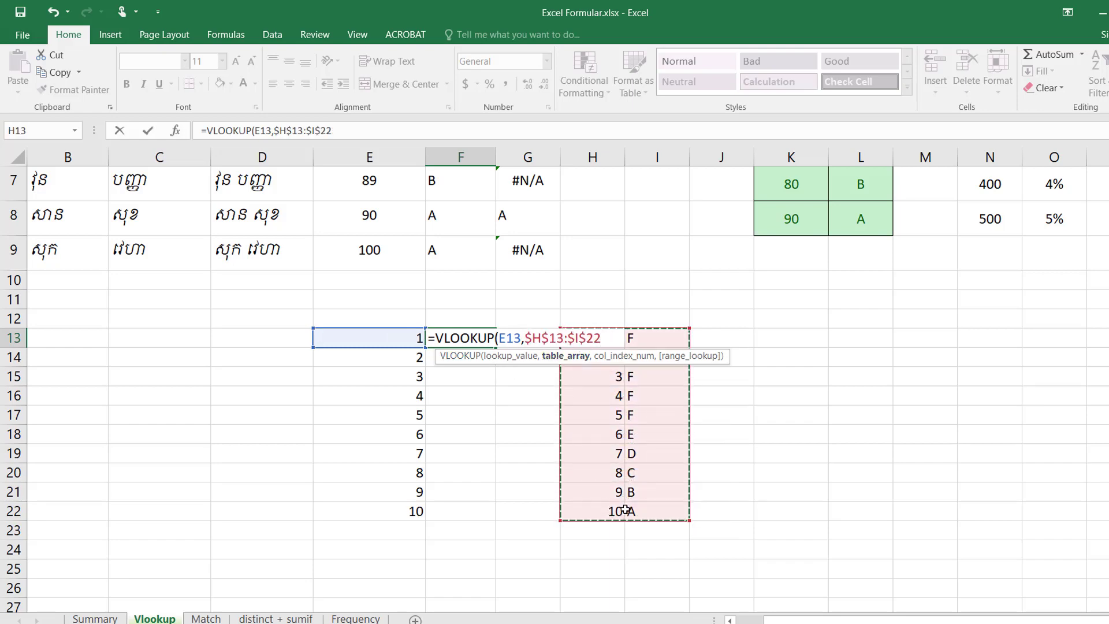
type(",")
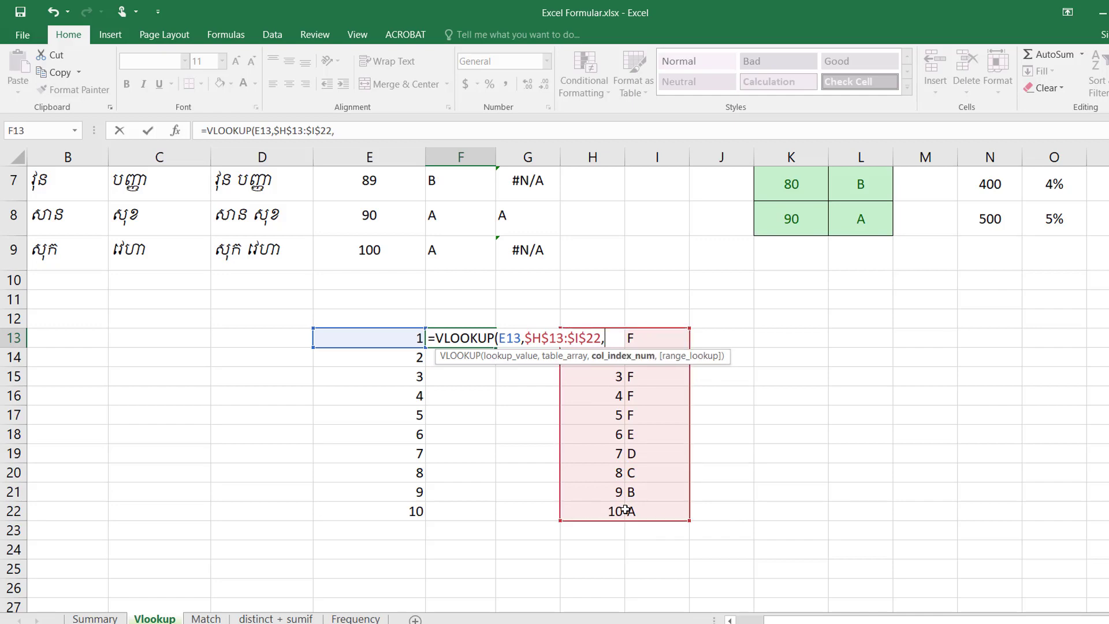
type("2,")
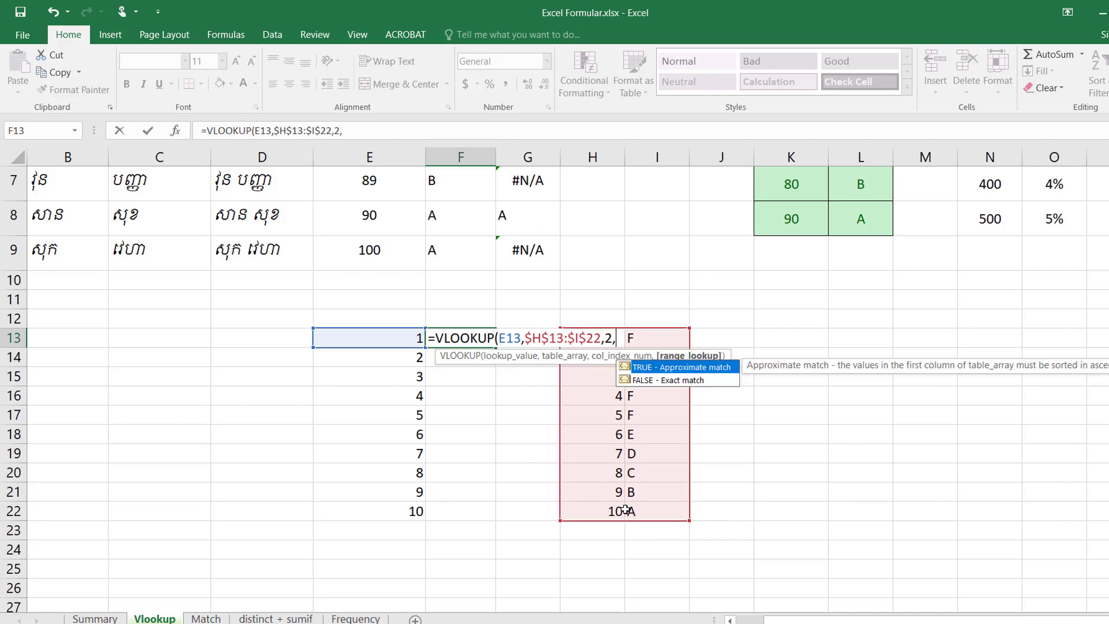
key("Down")
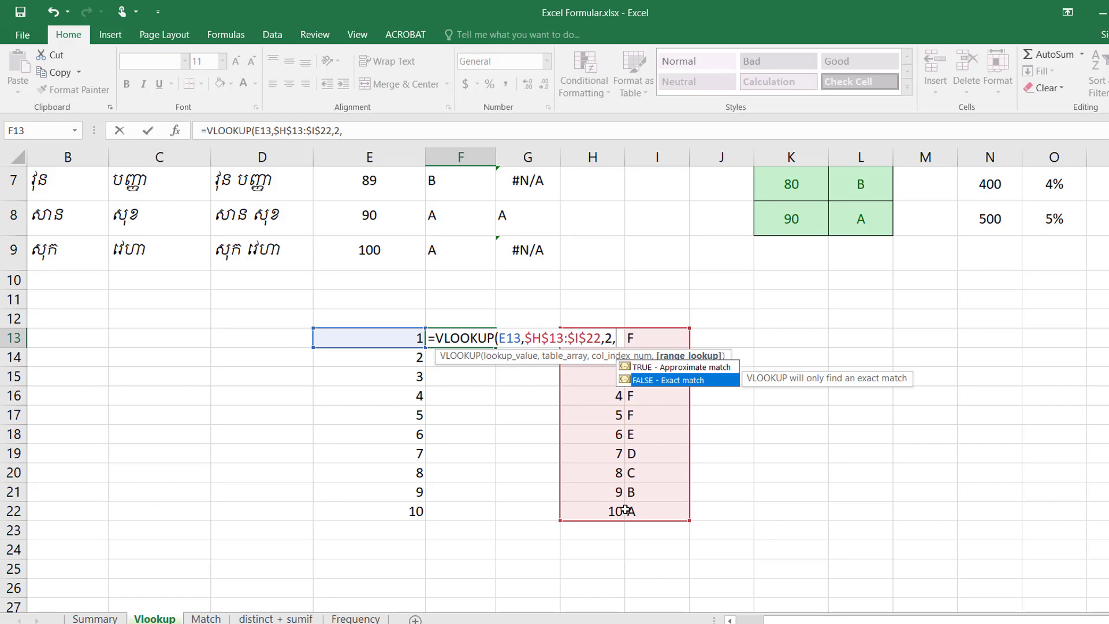
key("Tab")
key("Return")
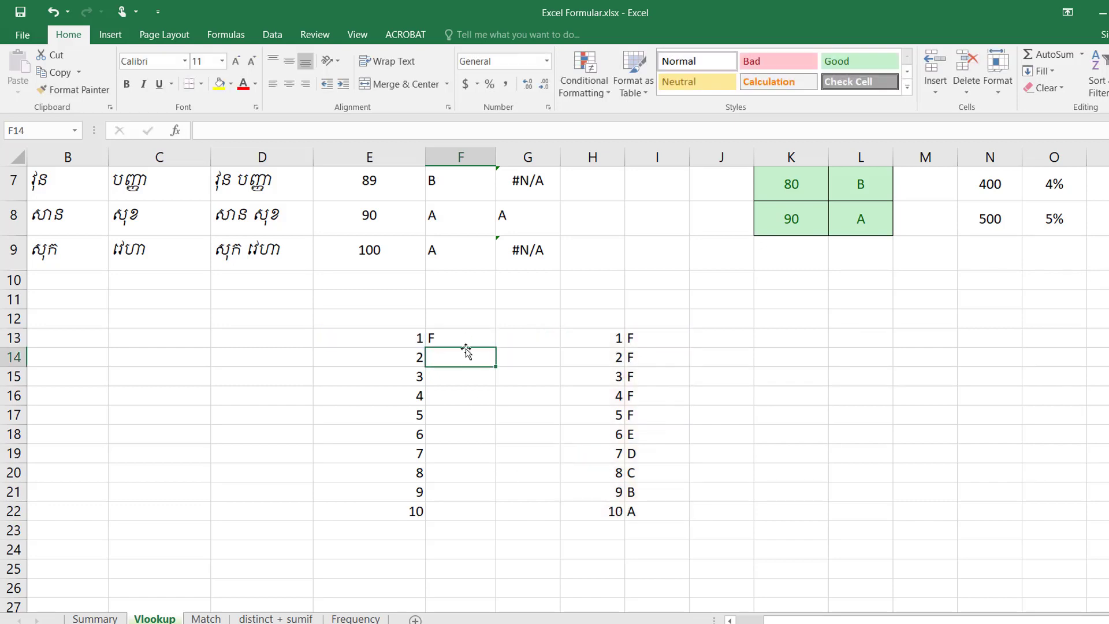
Set the F13 lookup's range_lookup argument to FALSE for an exact match
double_click(466, 338)
left_click(617, 338)
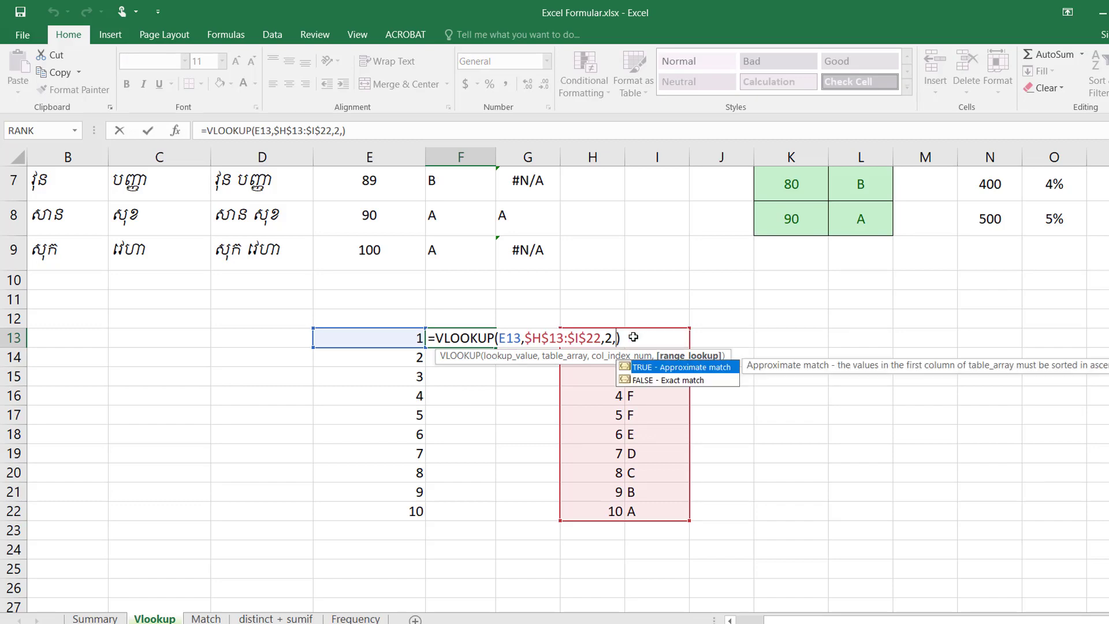
type("f")
key("Down")
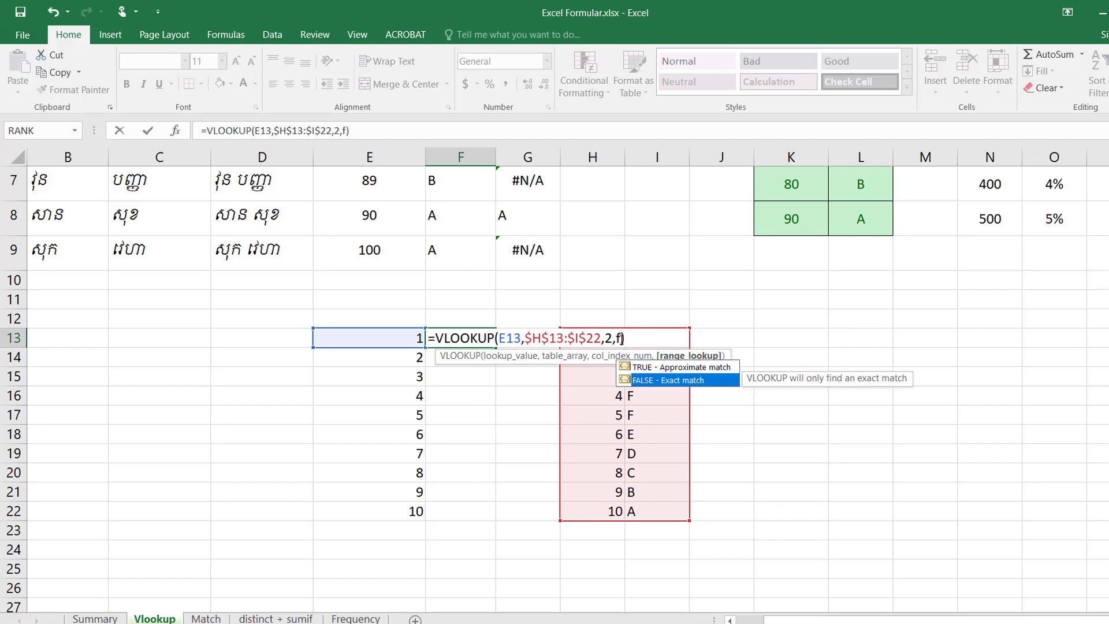
double_click(628, 382)
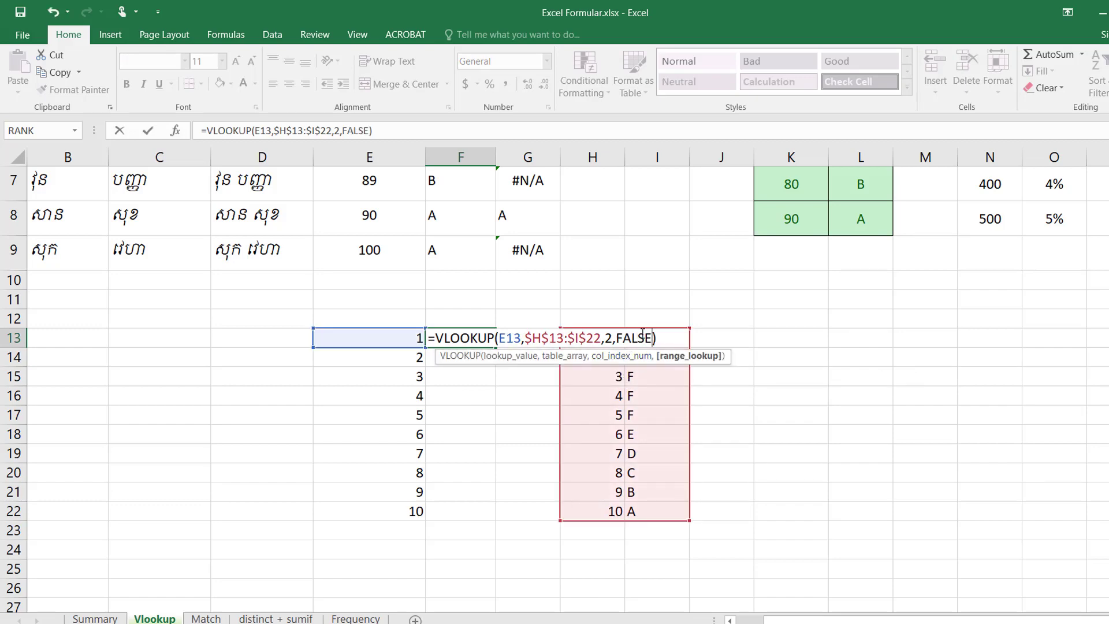
key("Return")
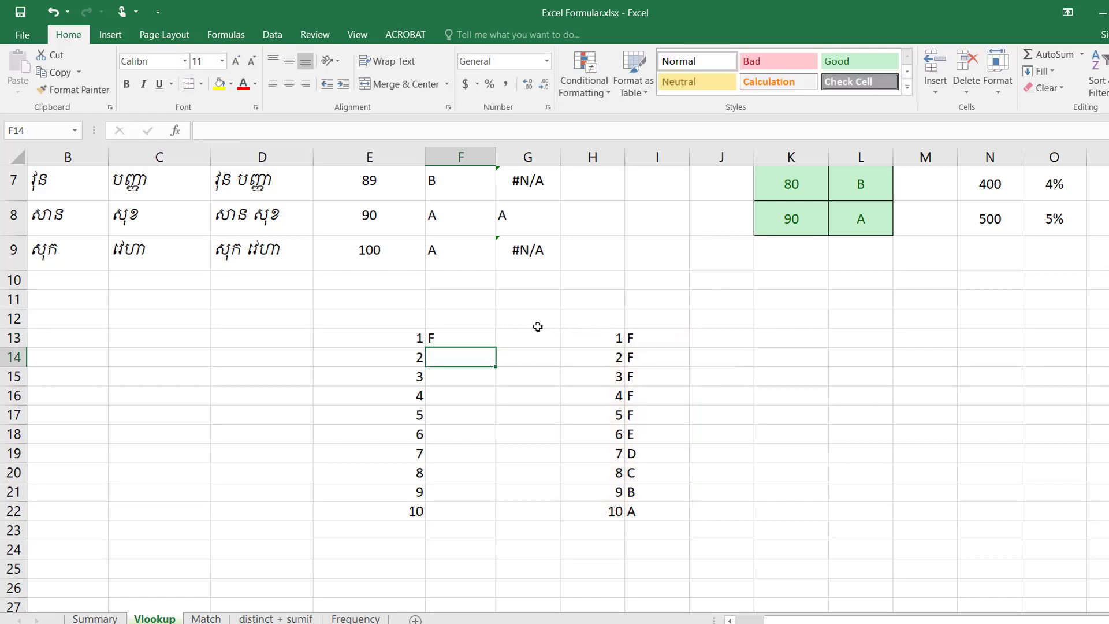
Copy the F13 lookup formula down to F22 and check its FALSE argument
left_click(472, 340)
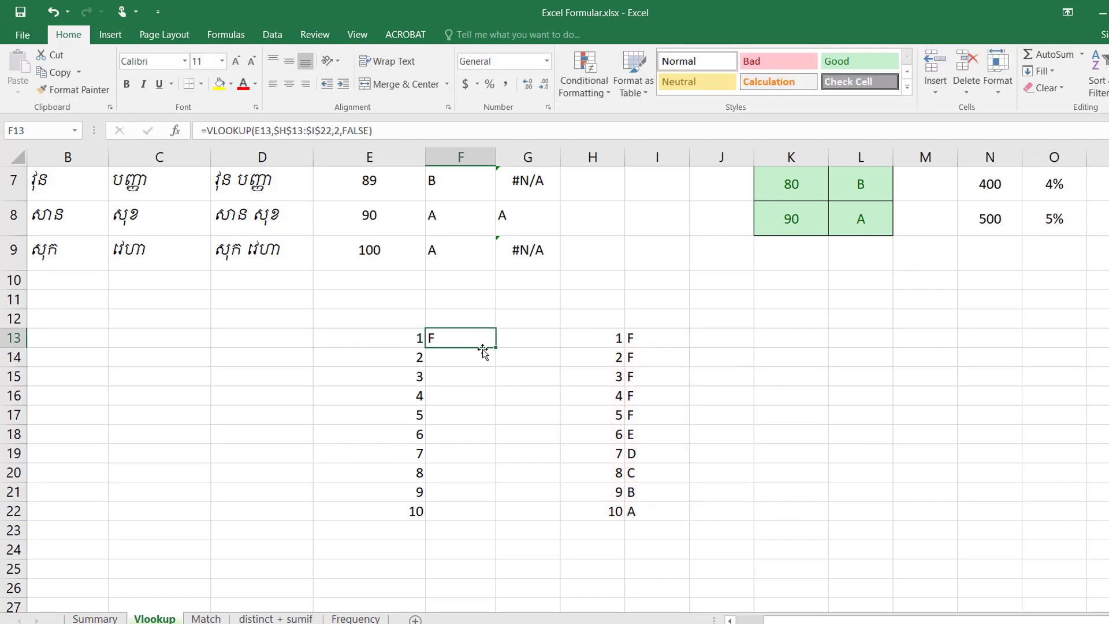
left_click_drag(496, 347, 466, 518)
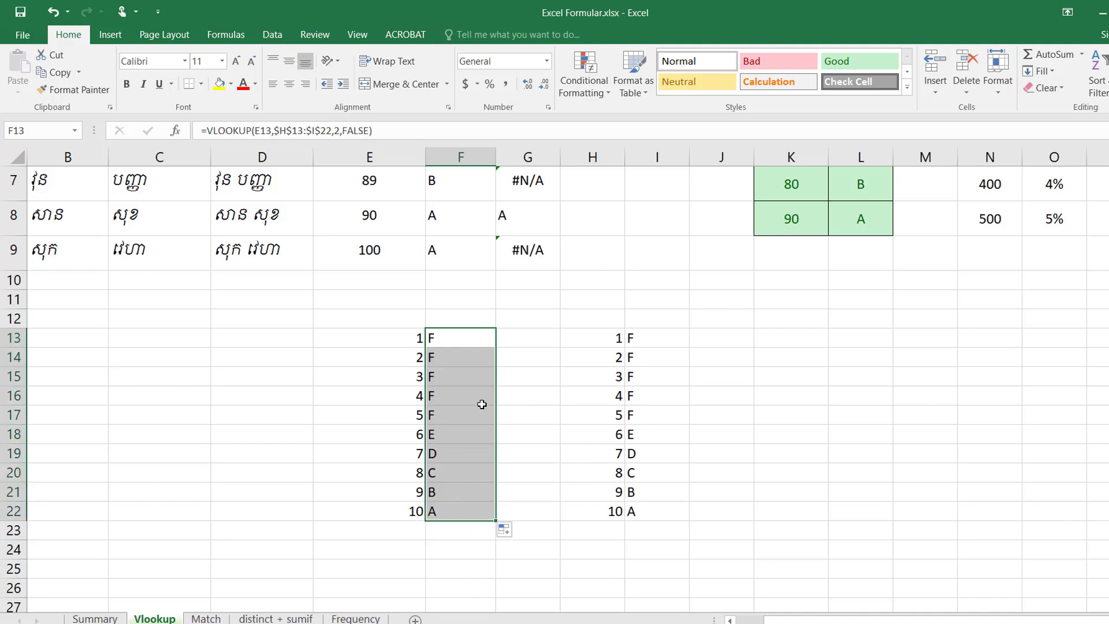
left_click(445, 339)
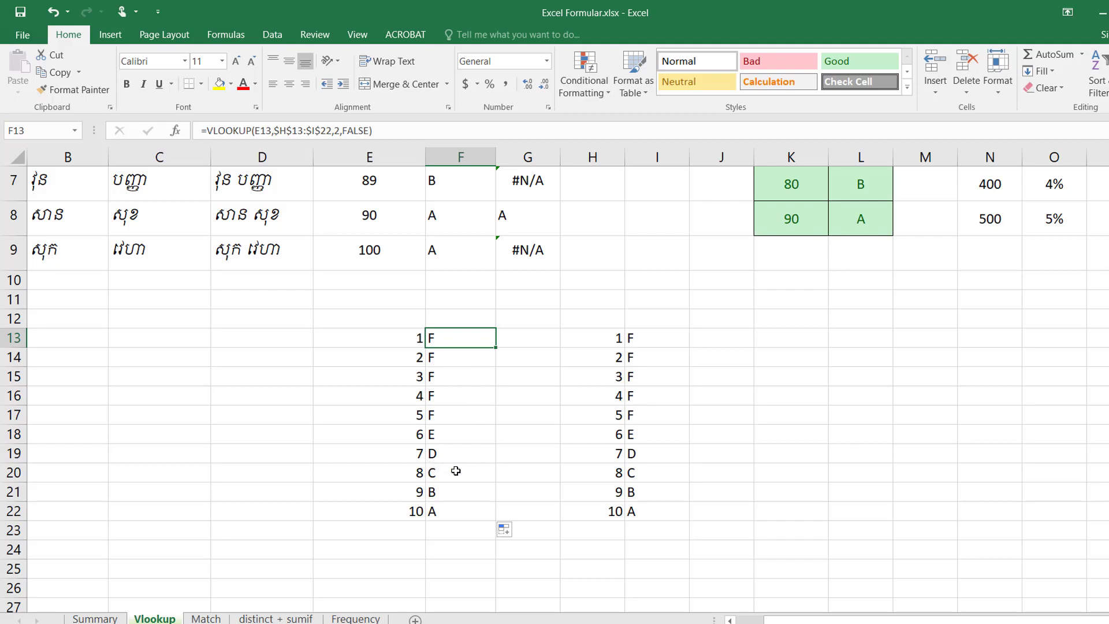
double_click(471, 339)
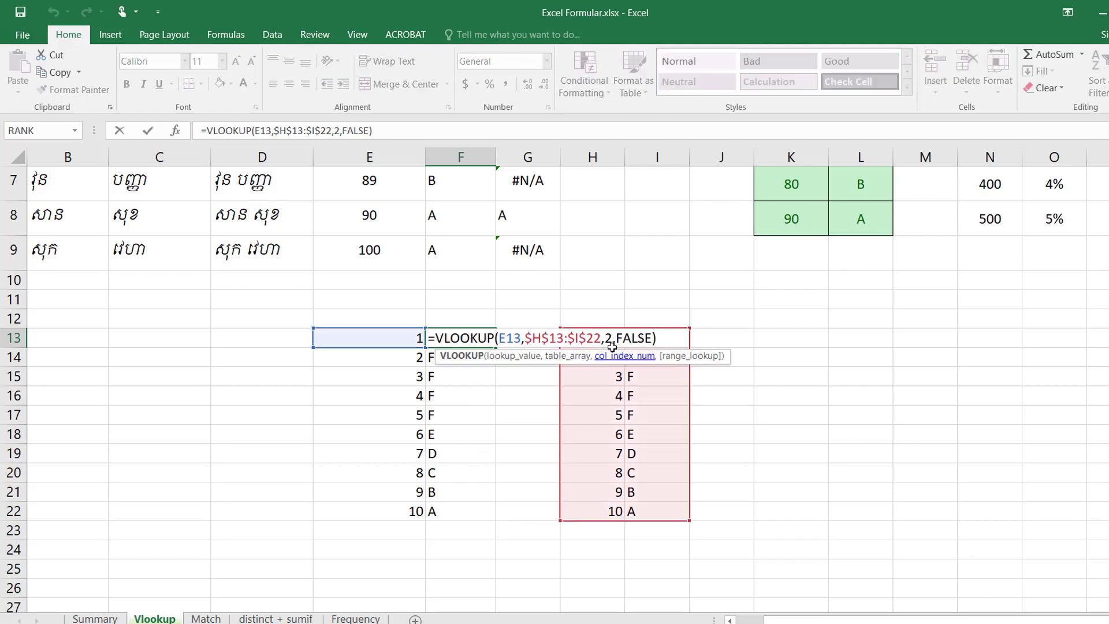
left_click_drag(616, 338, 651, 337)
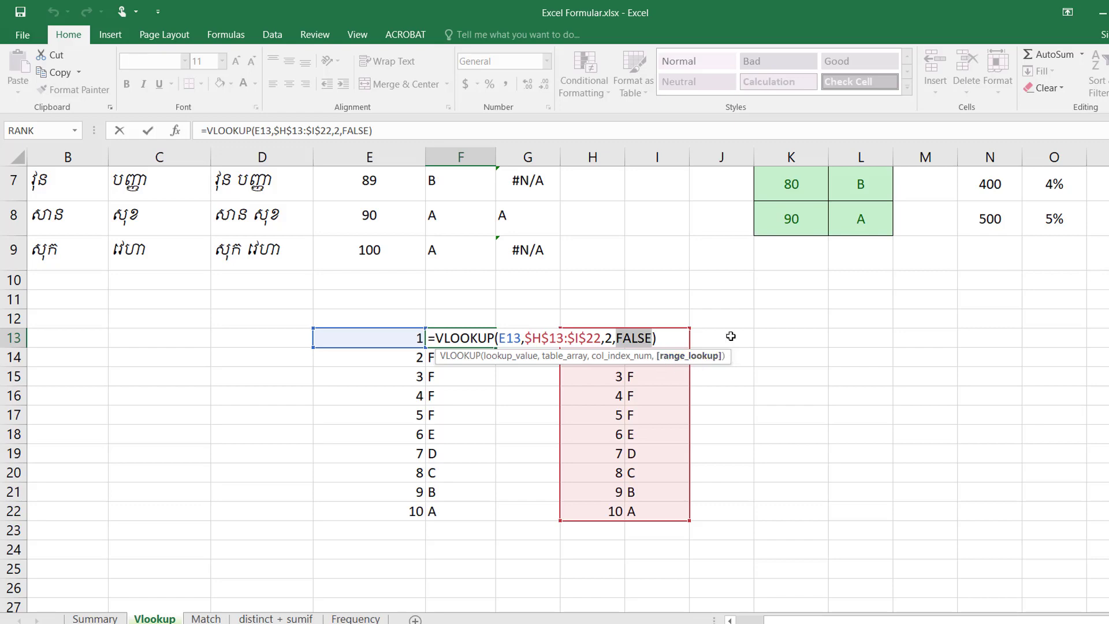
key("Return")
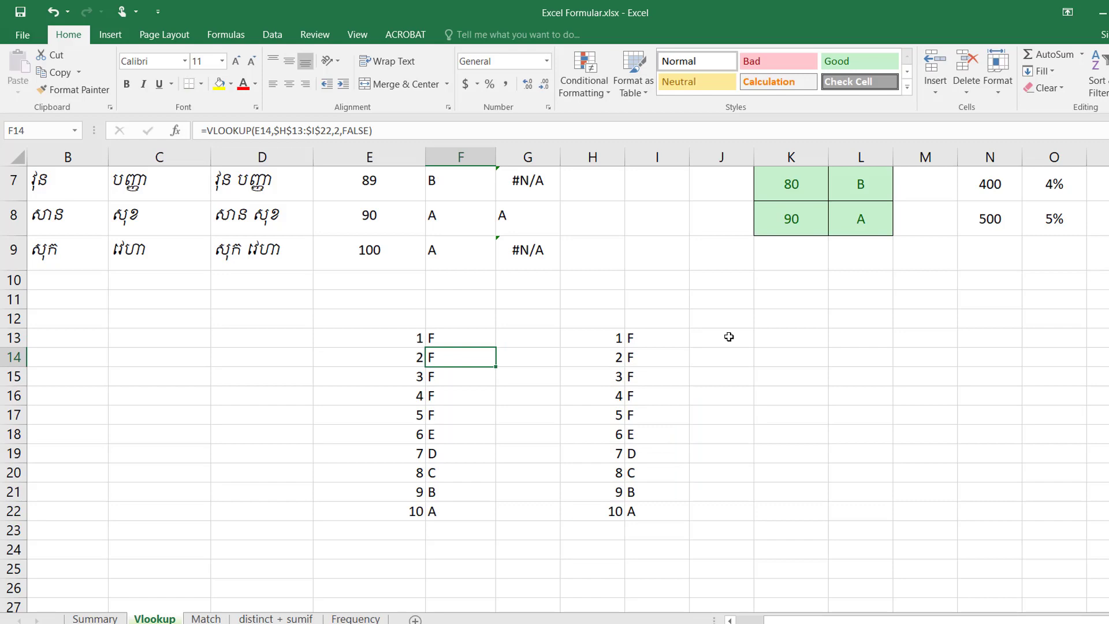
Remove TRUE from F3's grade VLOOKUP, entering 1 in its place
scroll(729, 337, "up", 2)
double_click(470, 285)
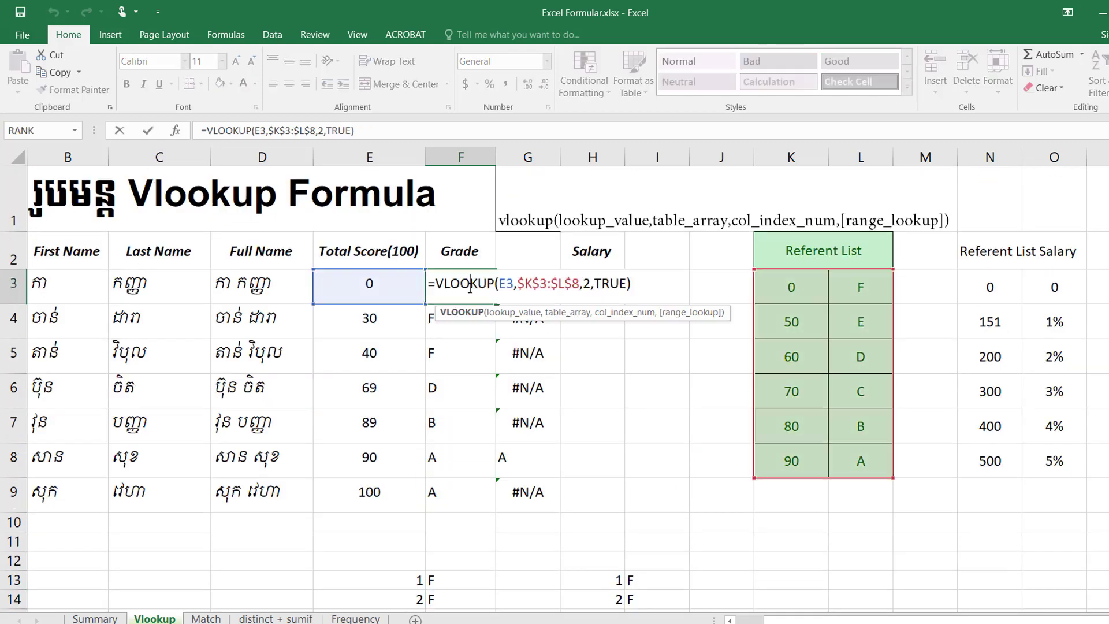
left_click_drag(594, 285, 629, 284)
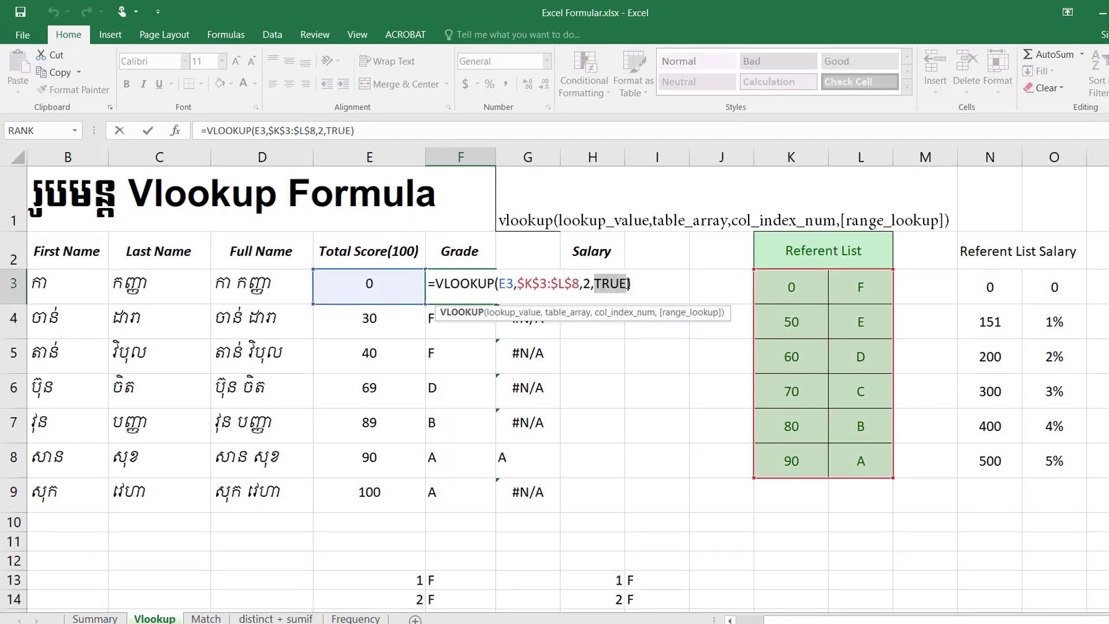
key("BackSpace")
type("1")
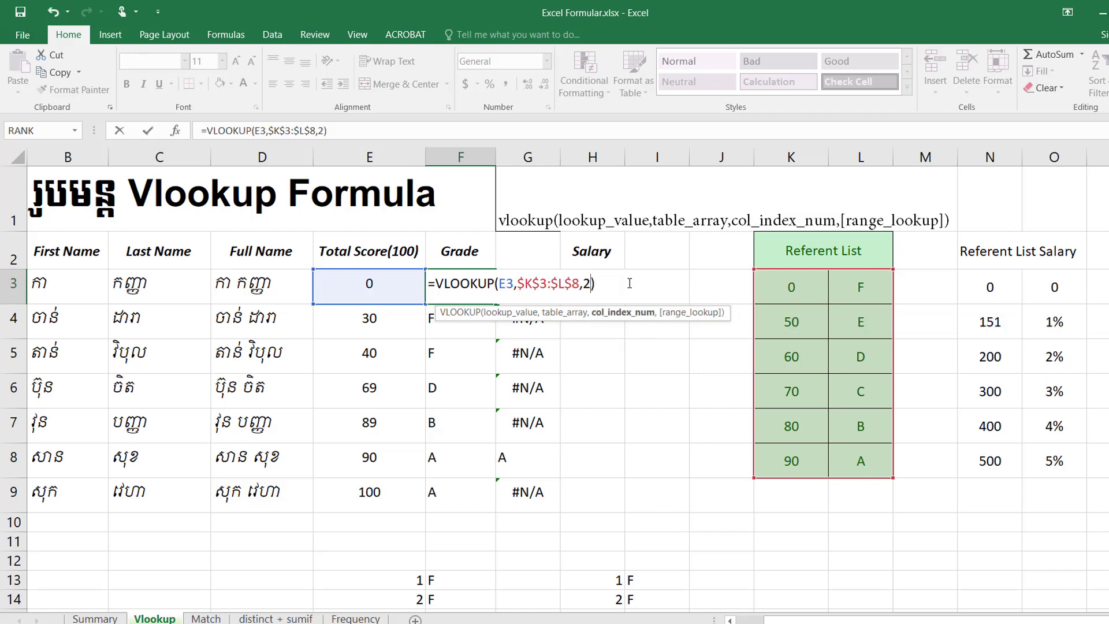
key("Return")
Copy F3's grade formula down through F9
left_click(454, 278)
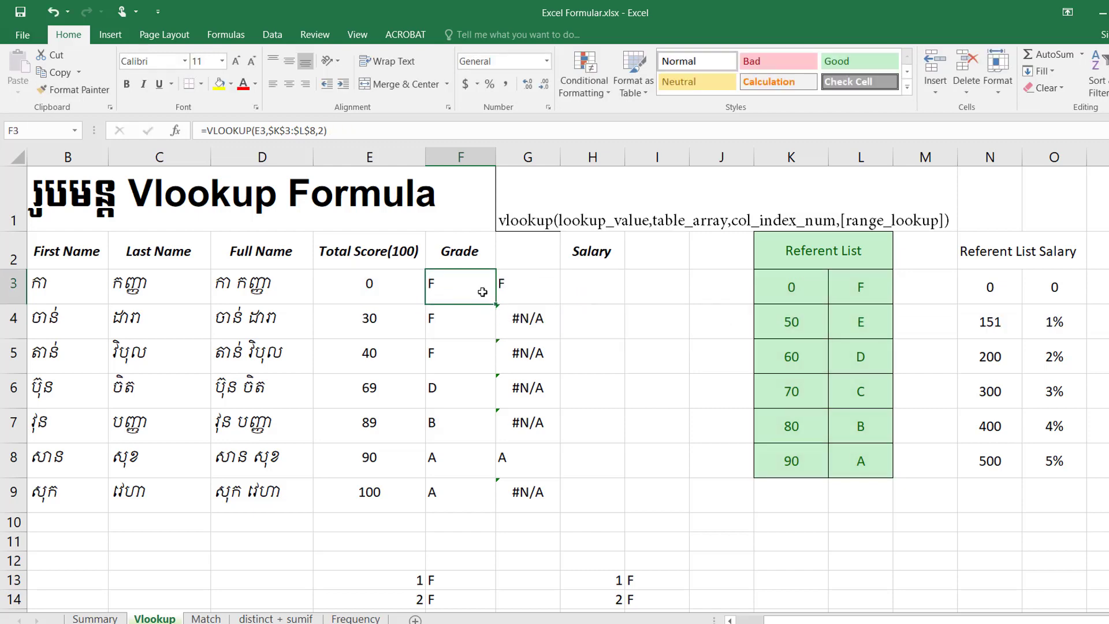
left_click_drag(495, 354, 489, 497)
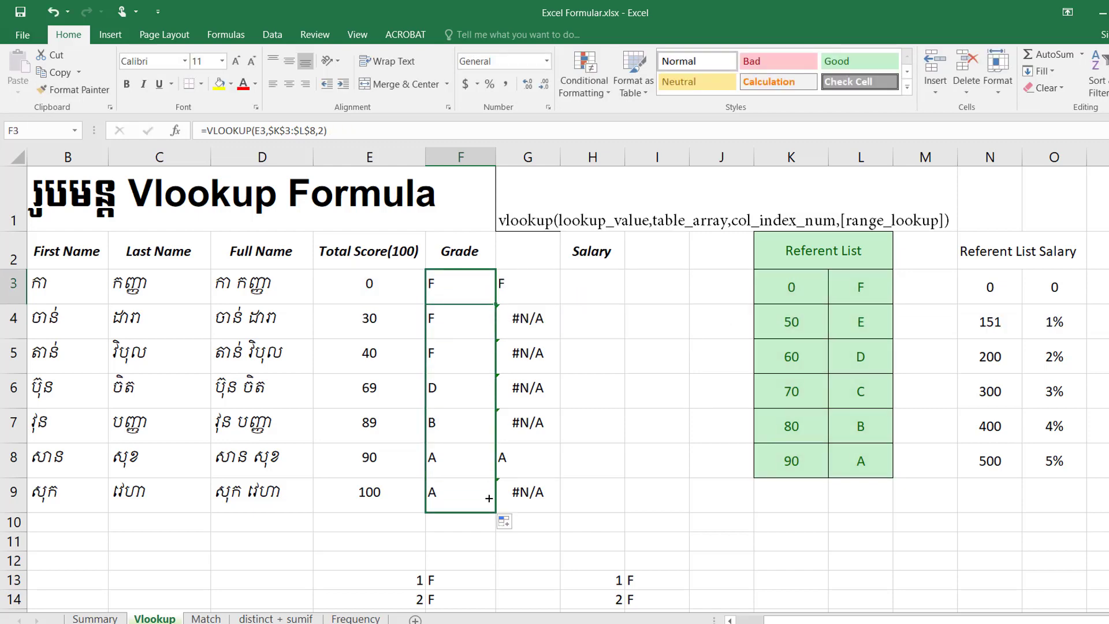
left_click(628, 370)
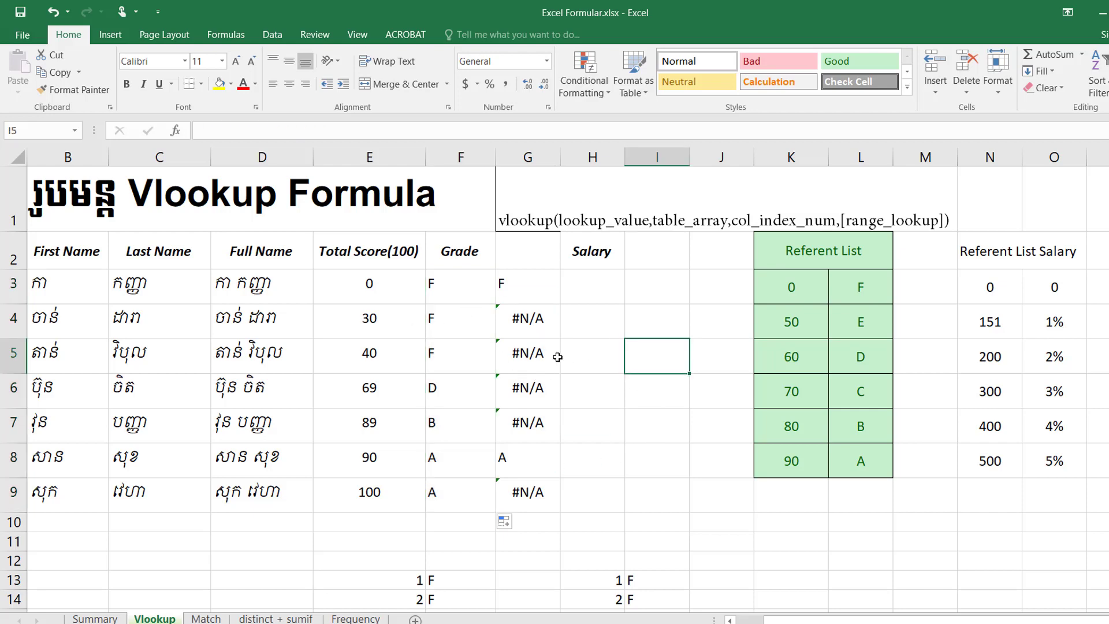
scroll(597, 474, "down", 5)
scroll(598, 474, "up", 1)
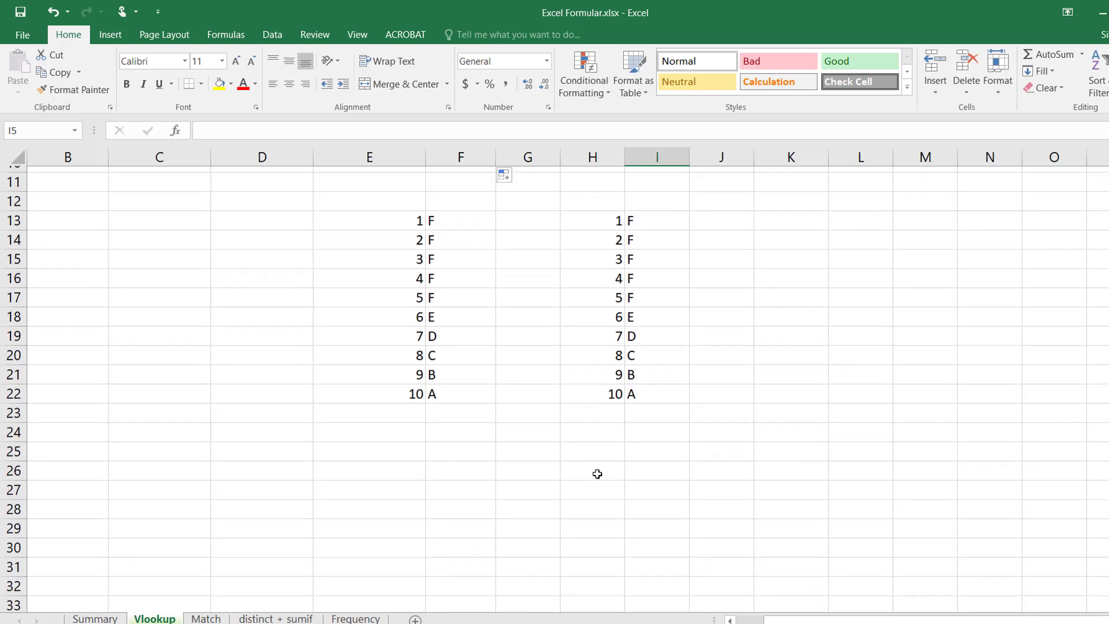
scroll(636, 375, "up", 2)
scroll(647, 381, "up", 1)
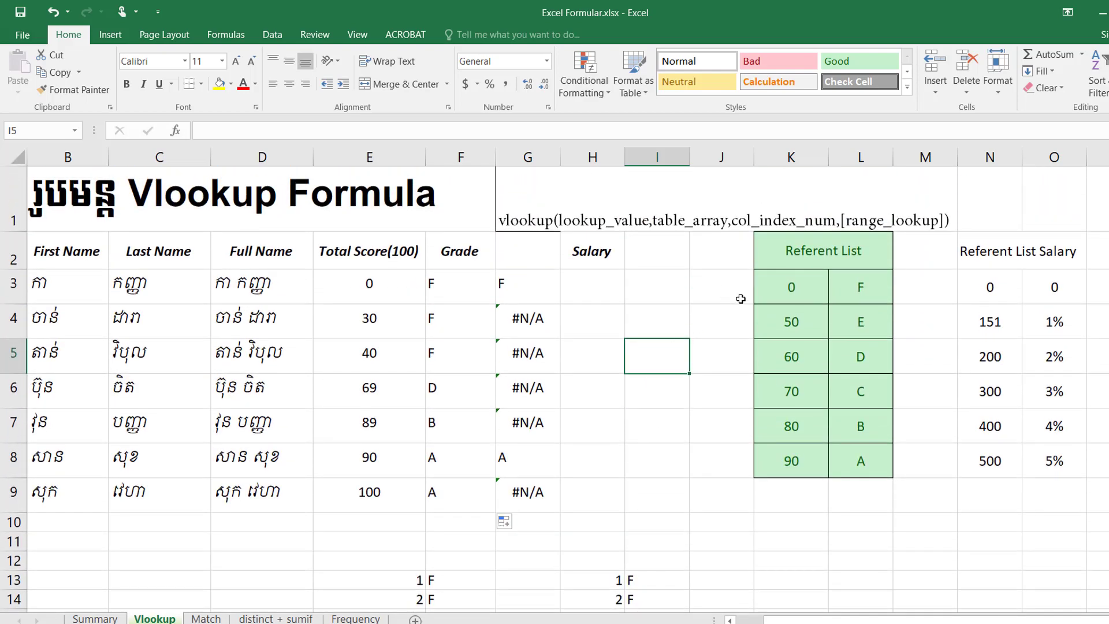
Review the score thresholds 0 to 90 and the grade lookup ranges
mouse_move(783, 287)
left_mouse_down()
mouse_move(810, 456)
mouse_move(837, 451)
left_mouse_up()
left_click(634, 581)
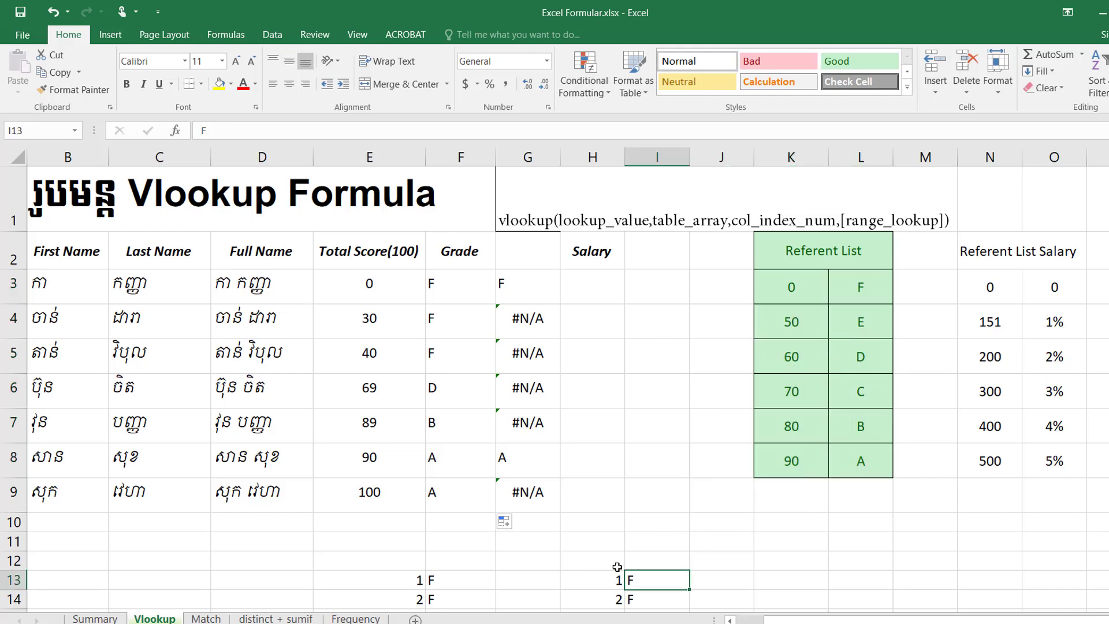
scroll(617, 568, "down", 2)
left_click_drag(604, 339, 609, 513)
scroll(668, 489, "up", 2)
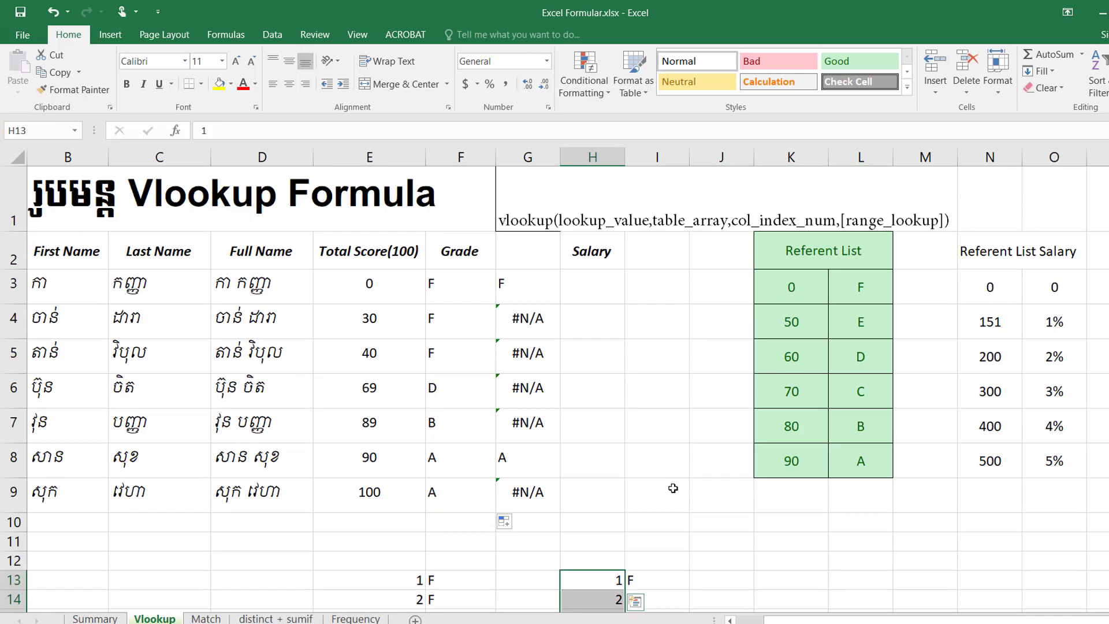
left_click(604, 297)
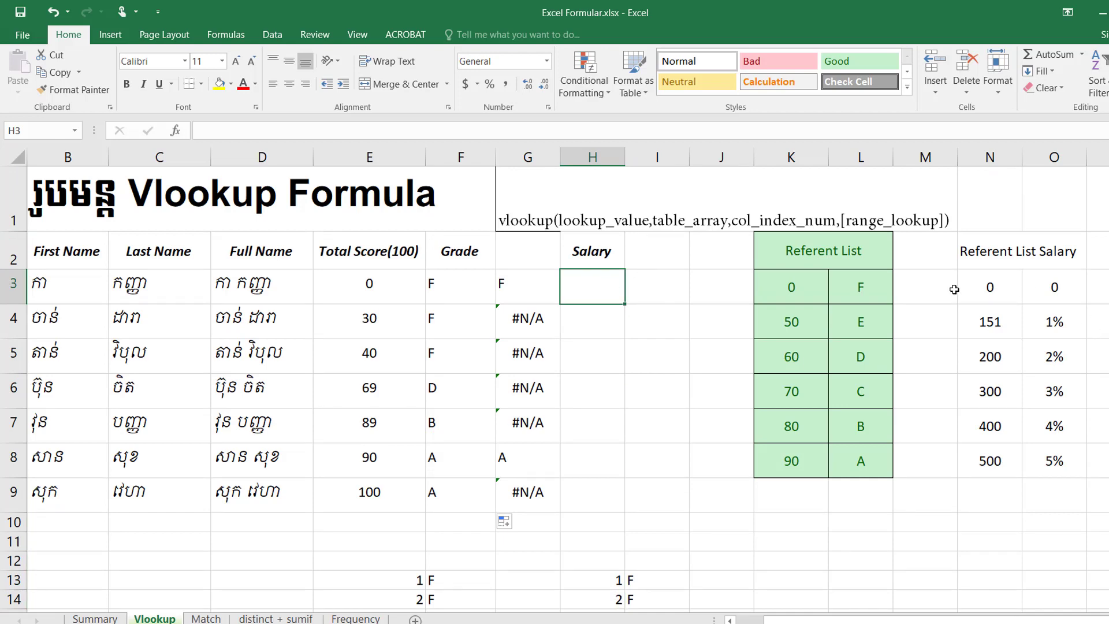
left_click_drag(986, 287, 1027, 457)
left_click(990, 461)
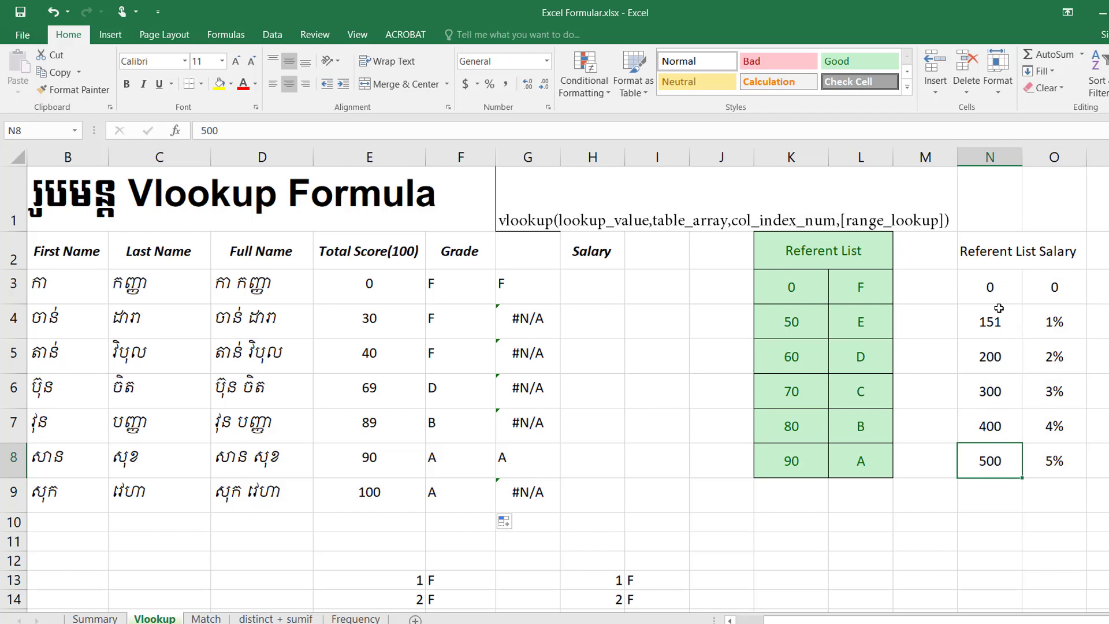
left_click(993, 288)
left_click_drag(1038, 288, 1038, 288)
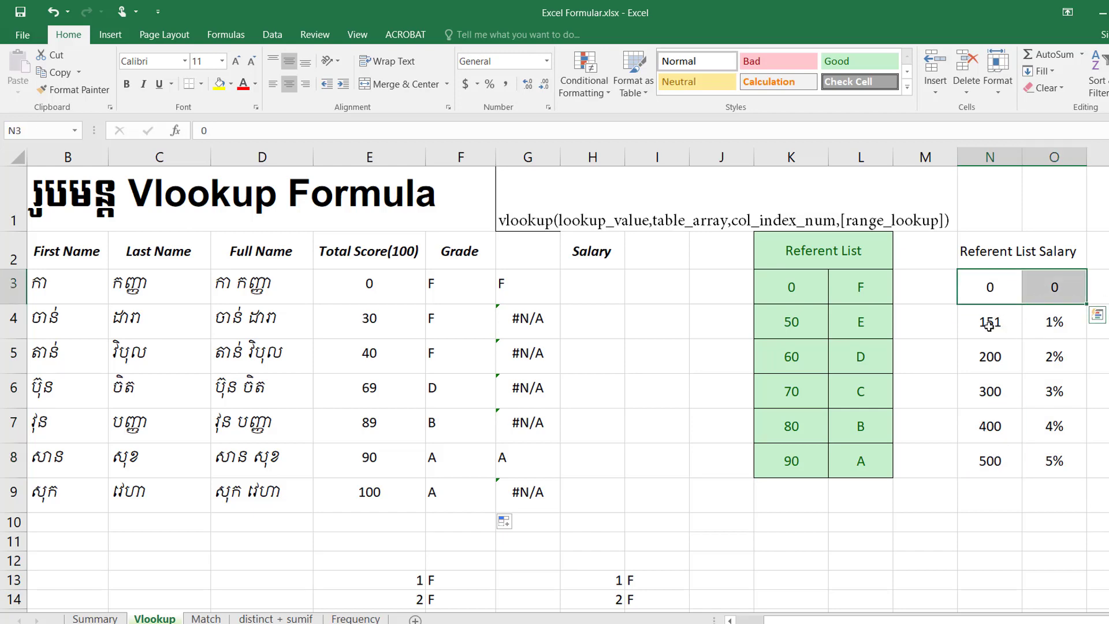
left_click_drag(989, 326, 1038, 322)
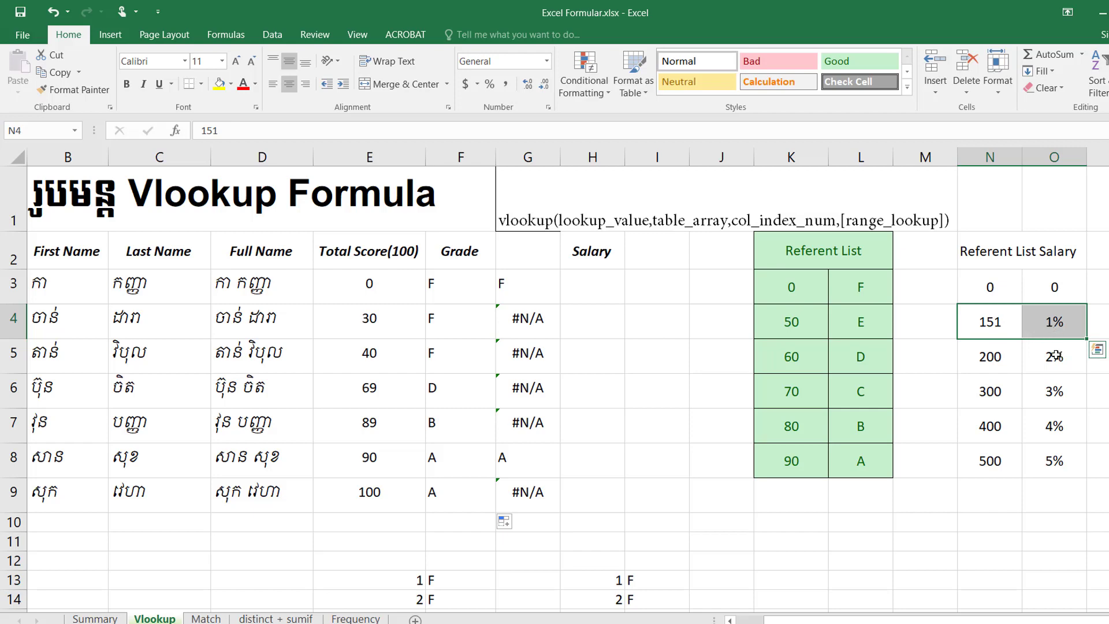
Enter salaries 230, 302, 100 and 70 in H3:H6
left_click(597, 299)
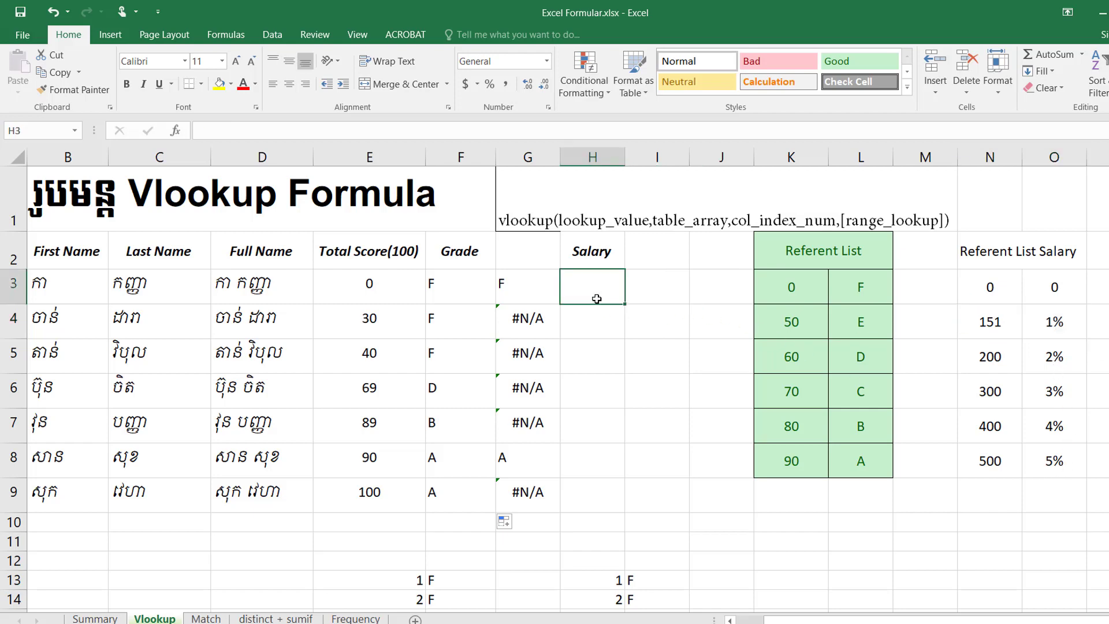
type("2")
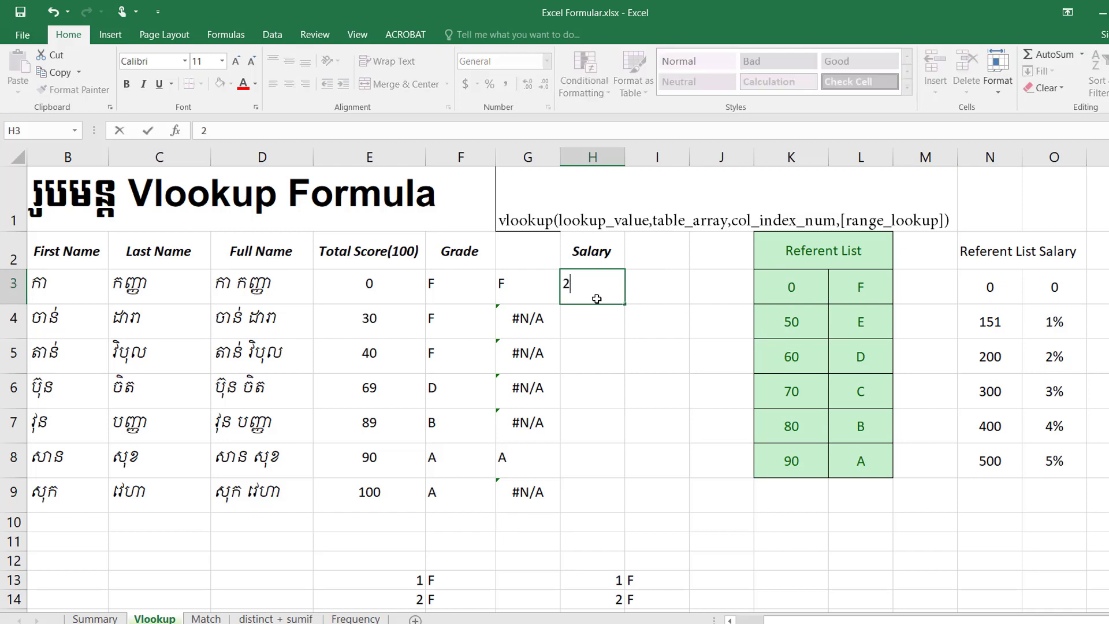
type("30")
key("Return")
type("302")
key("Return")
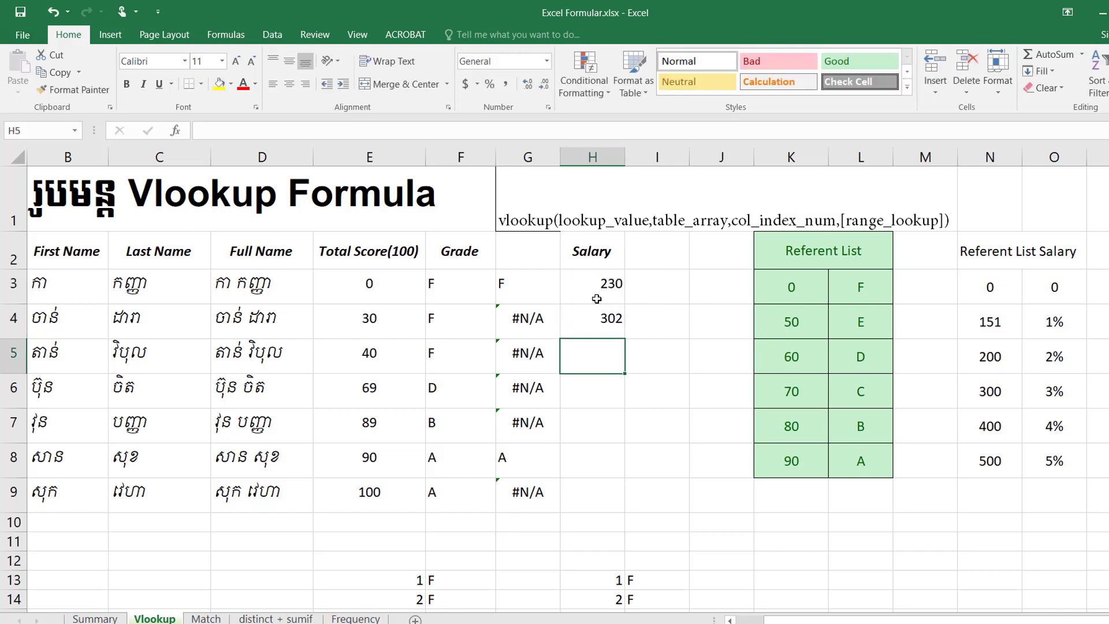
type("1")
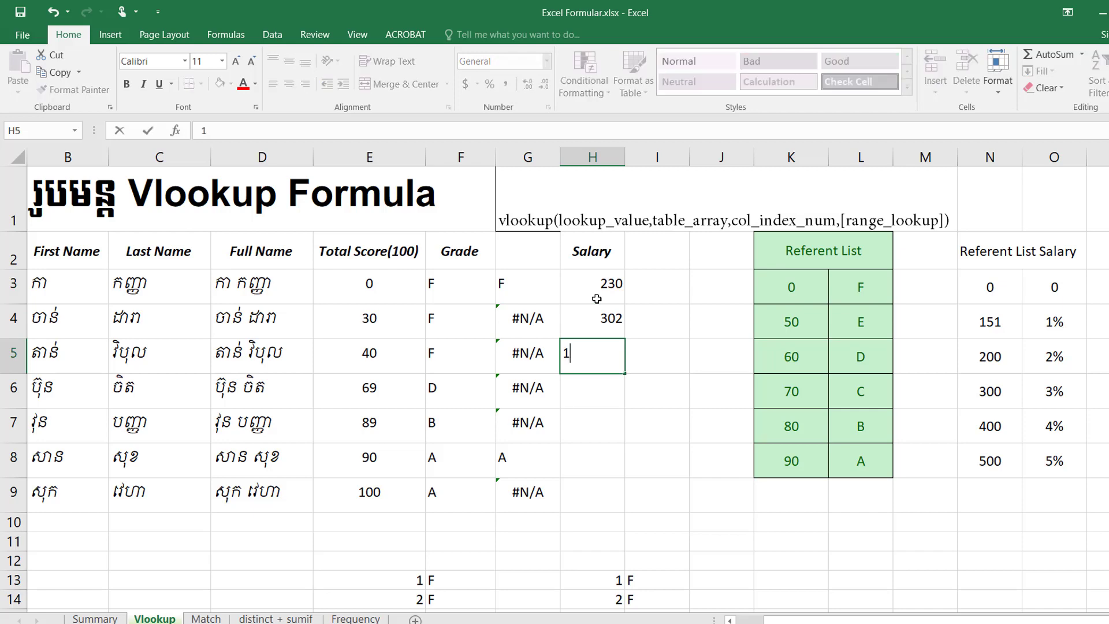
type("00")
key("Return")
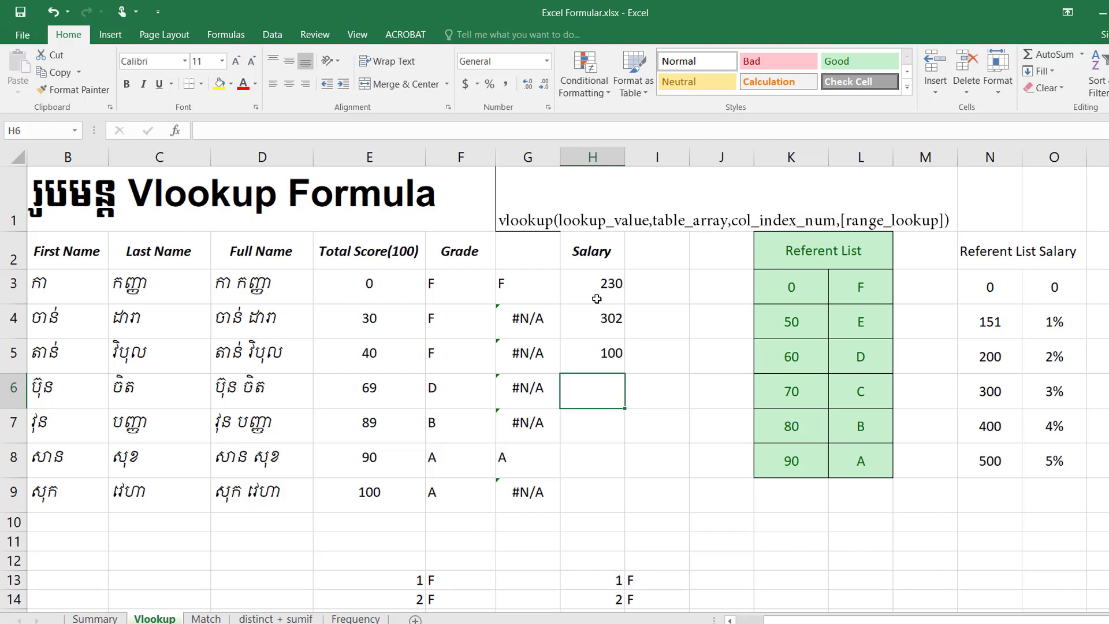
type("70")
key("Return")
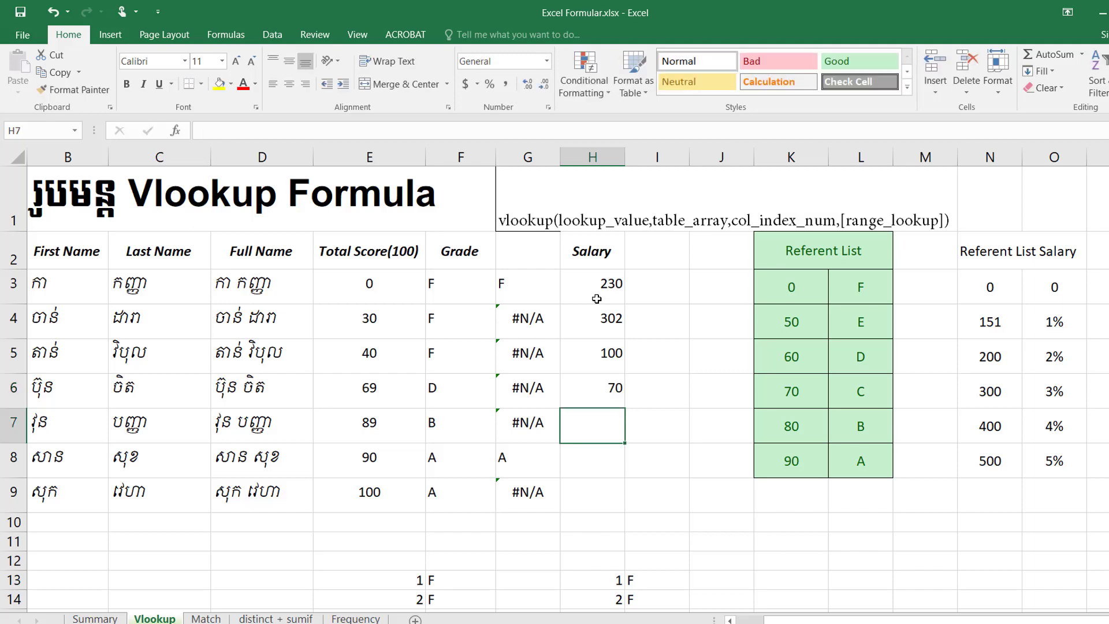
Enter salaries 300, 405 and 490 in H7:H9
type("300")
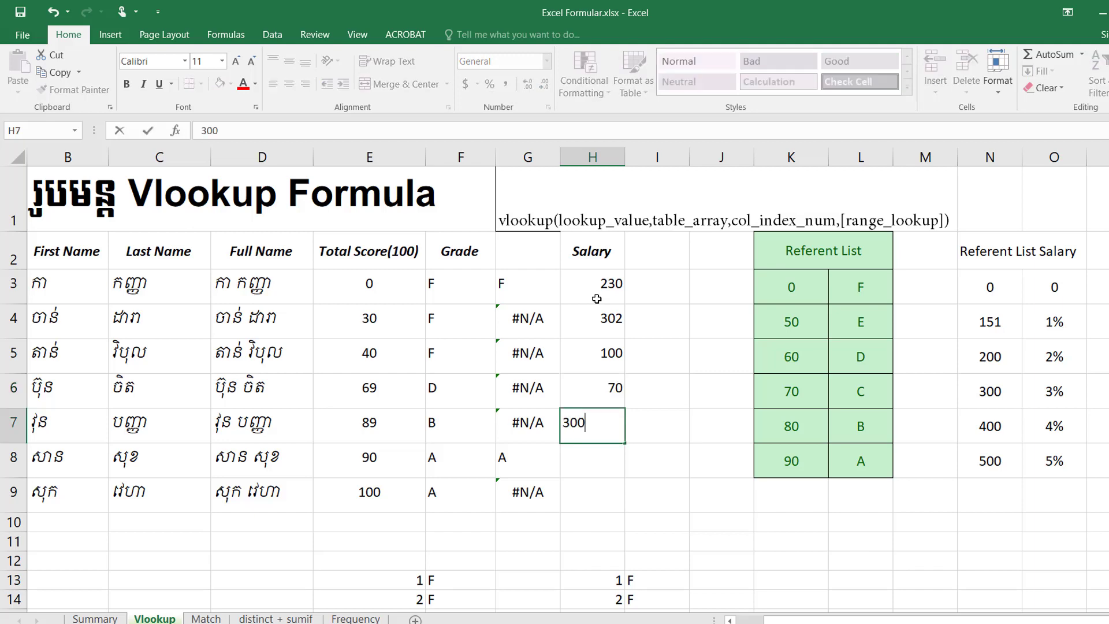
key("Return")
type("400")
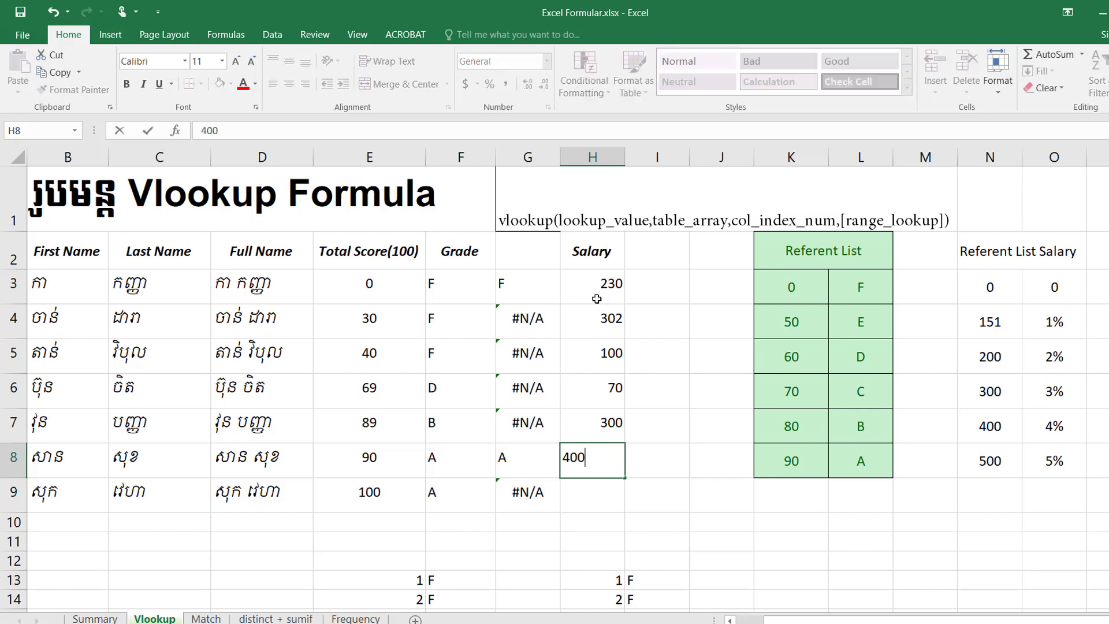
key("BackSpace")
type("5")
key("Return")
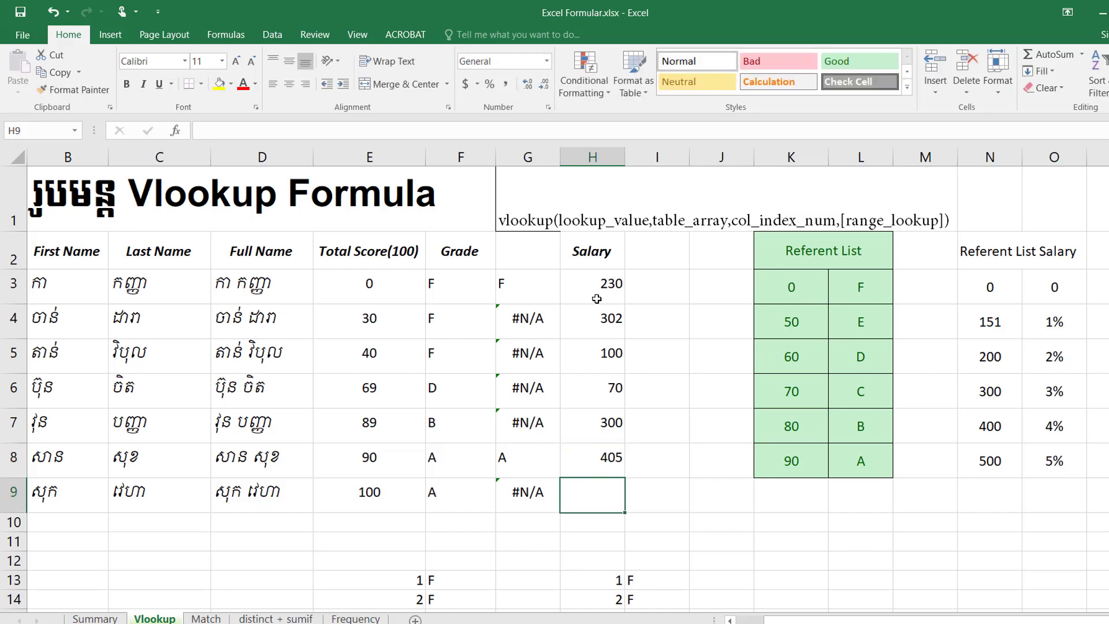
type("4")
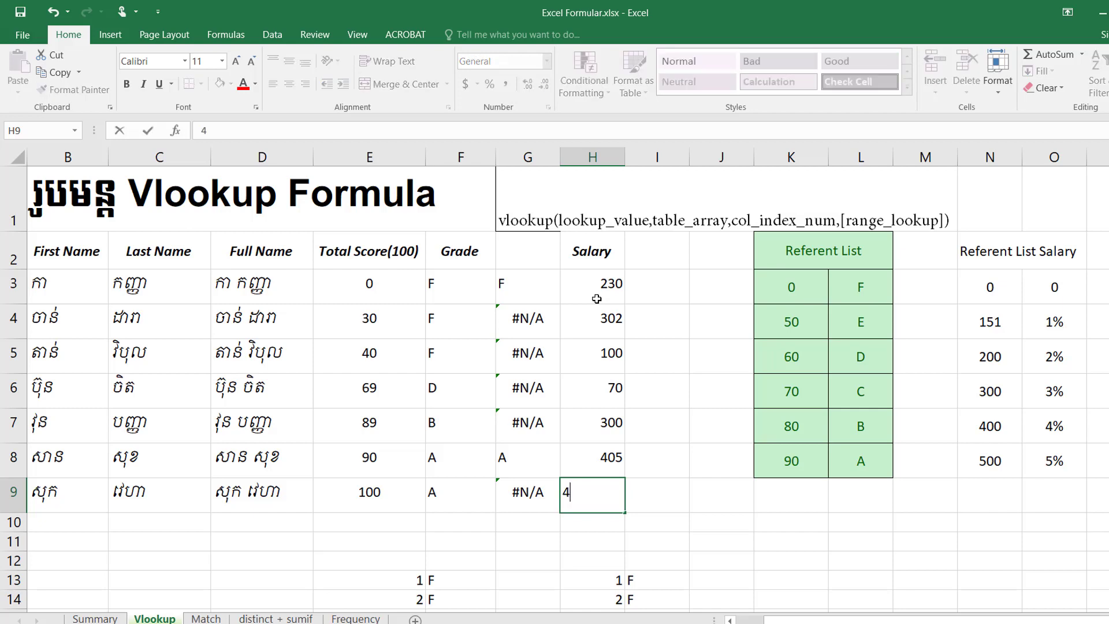
type("9")
type("0")
key("Return")
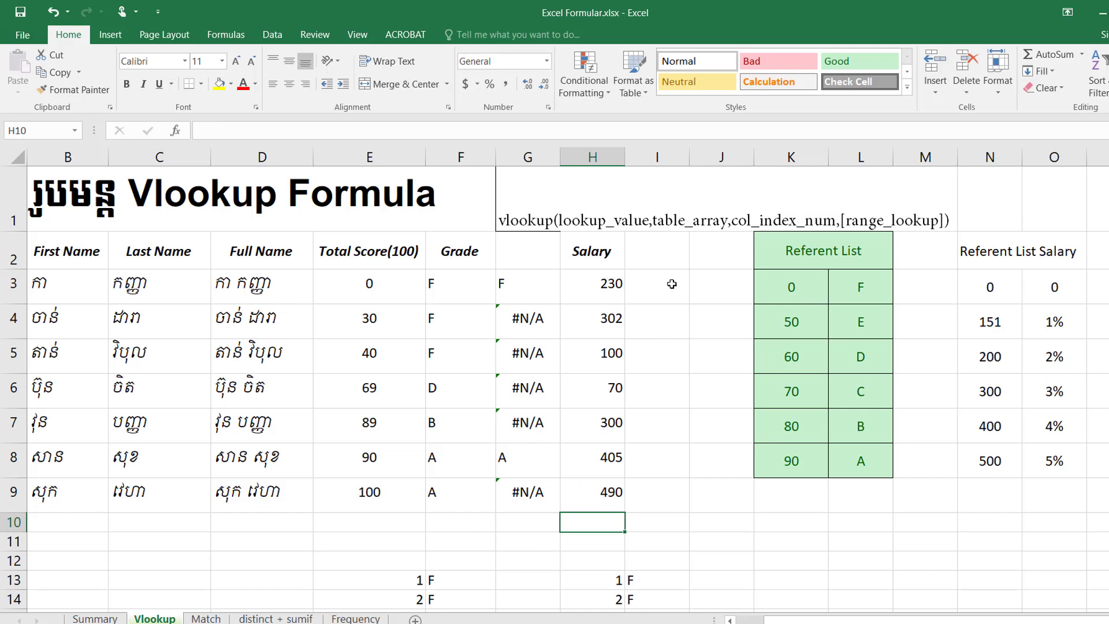
left_click(672, 284)
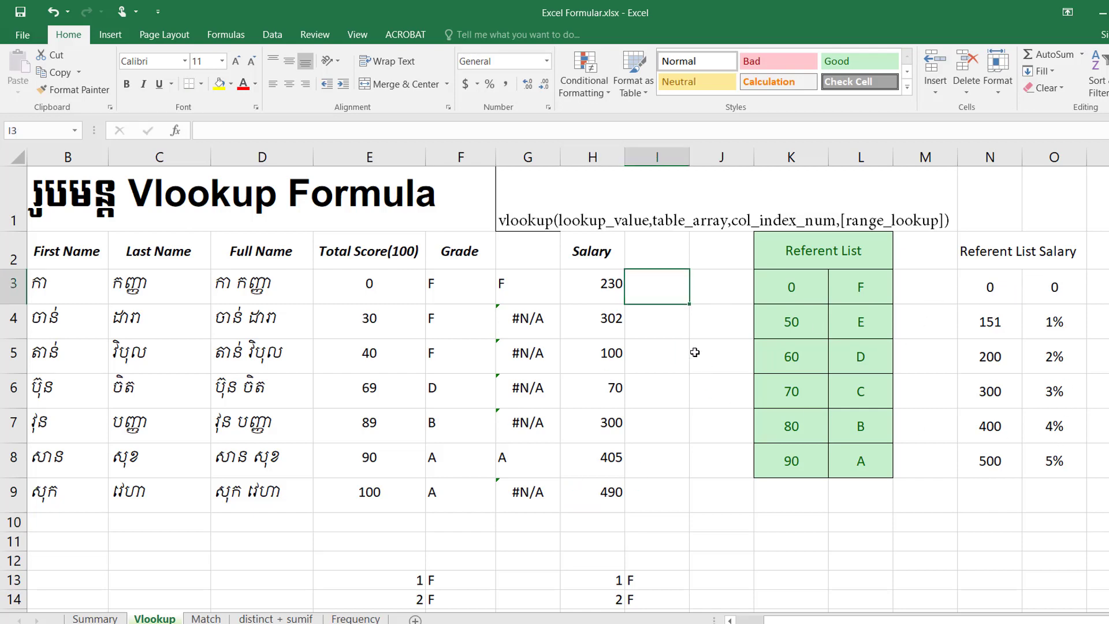
Enter =VLOOKUP(H3,$N$3:$O$8,2) in I3 to look up the salary's rate
type("=val")
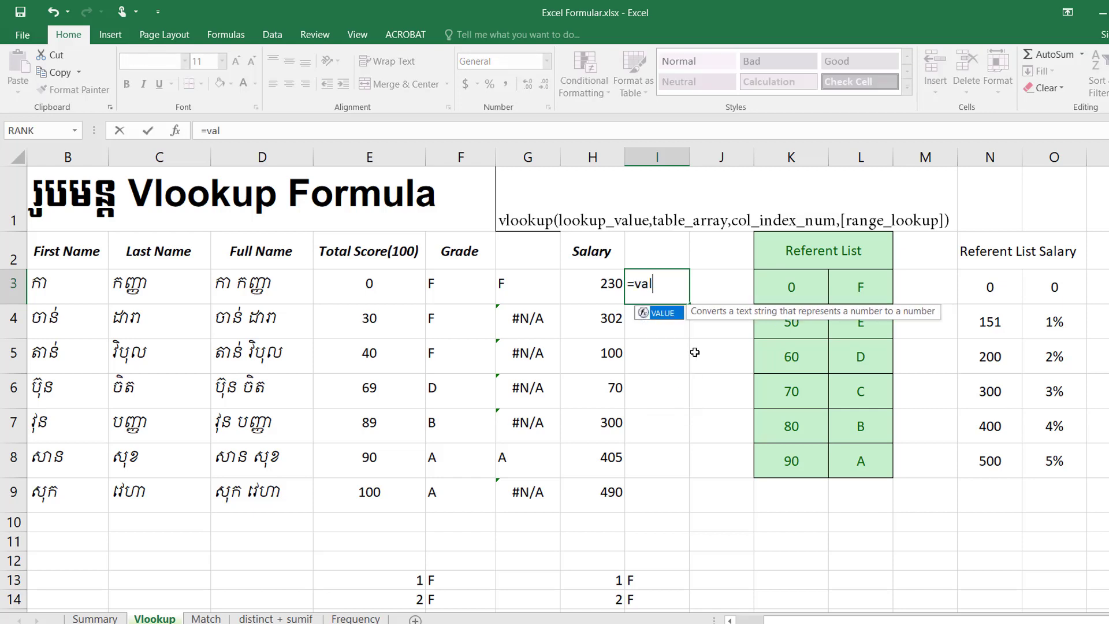
key("BackSpace")
key("BackSpace")
type("l")
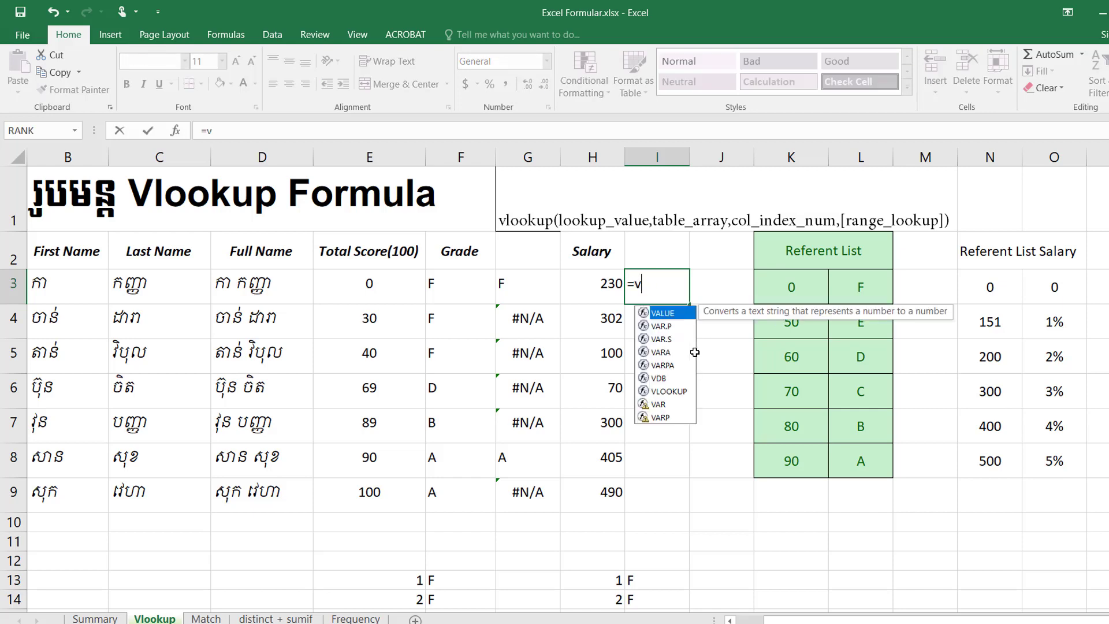
key("Tab")
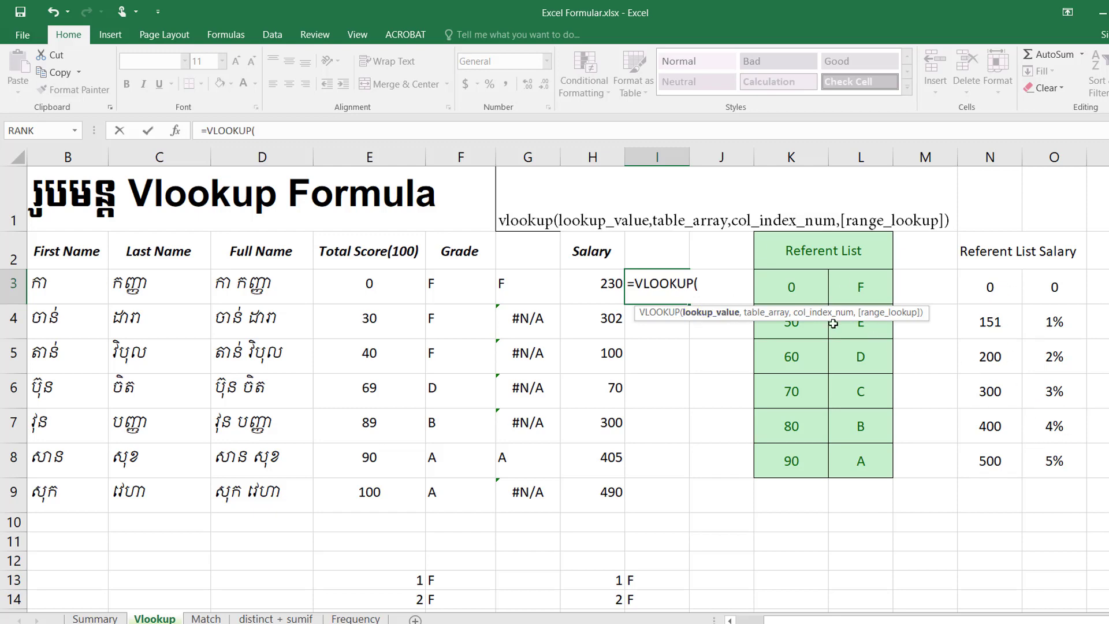
left_click(602, 284)
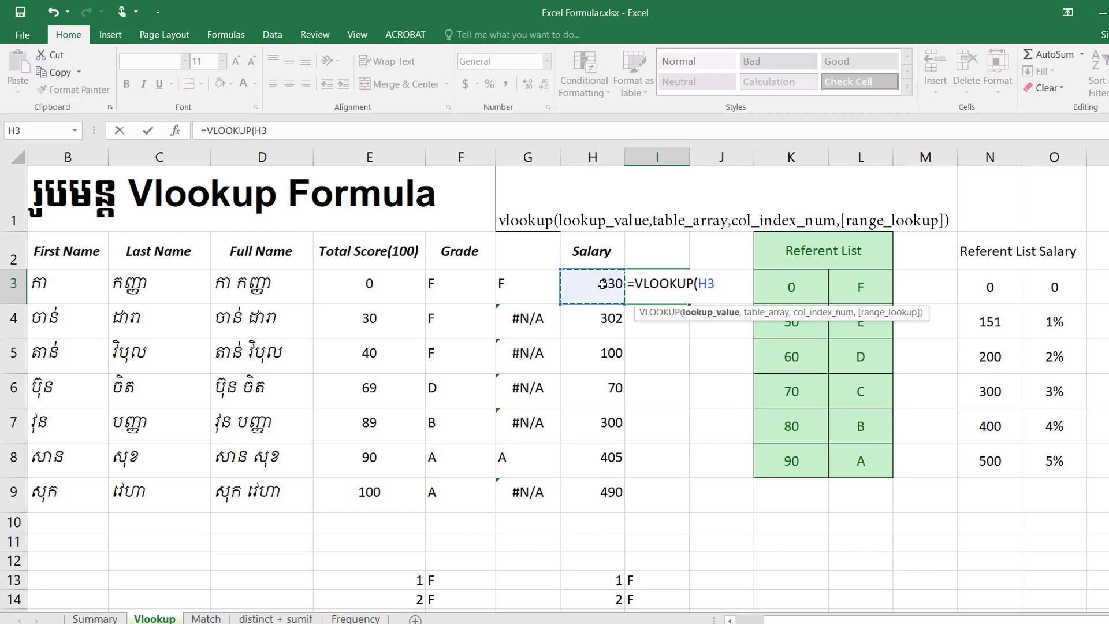
type(",")
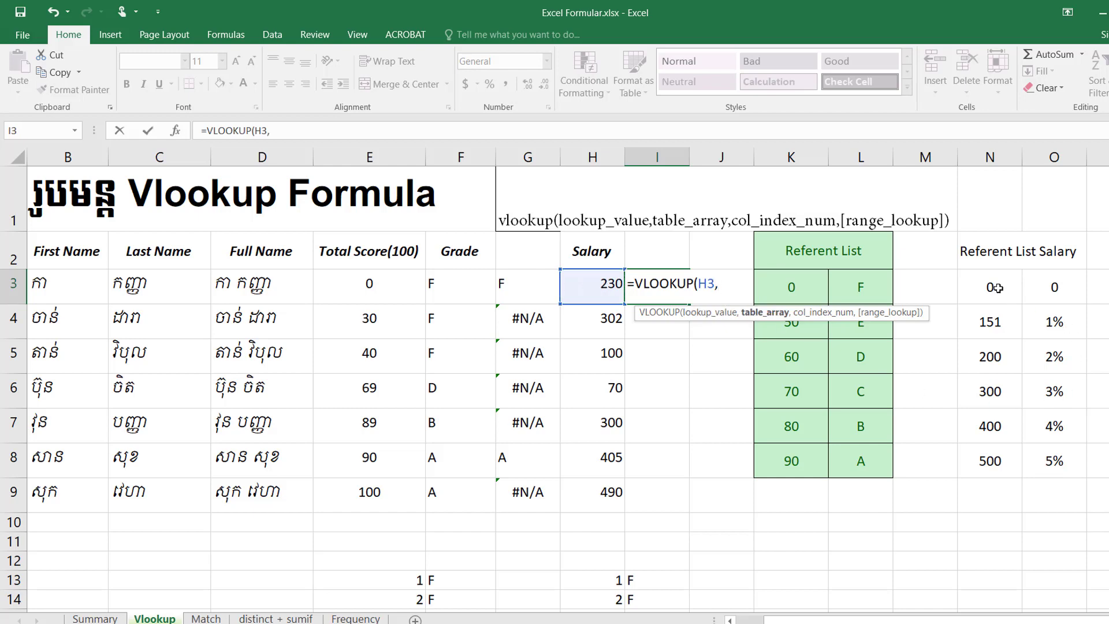
left_click_drag(996, 288, 1033, 457)
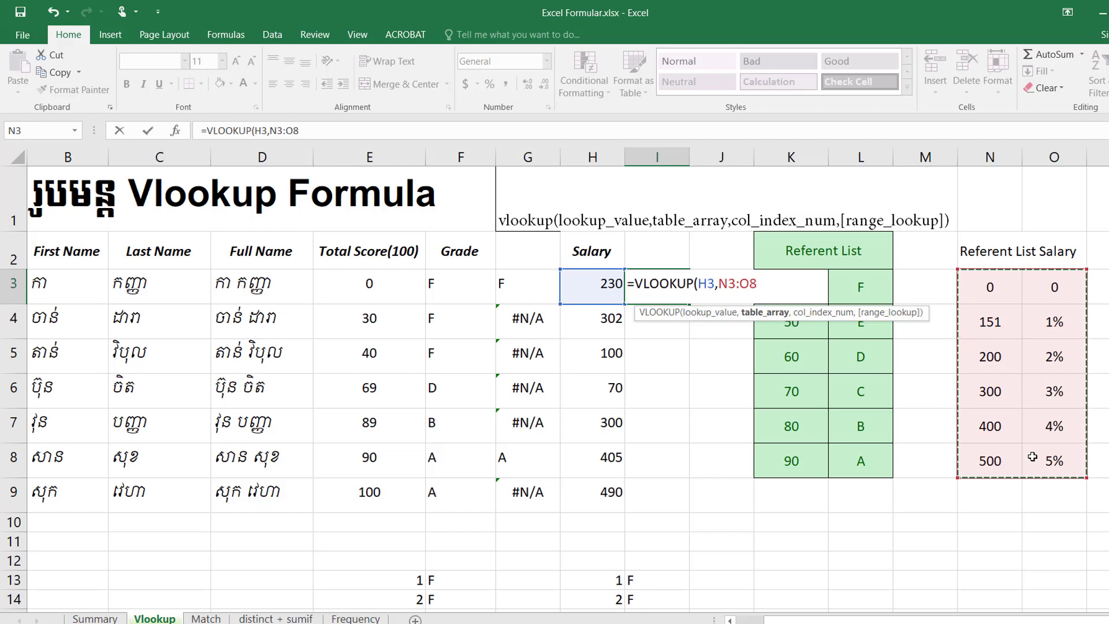
key("F4")
type("$O$8,")
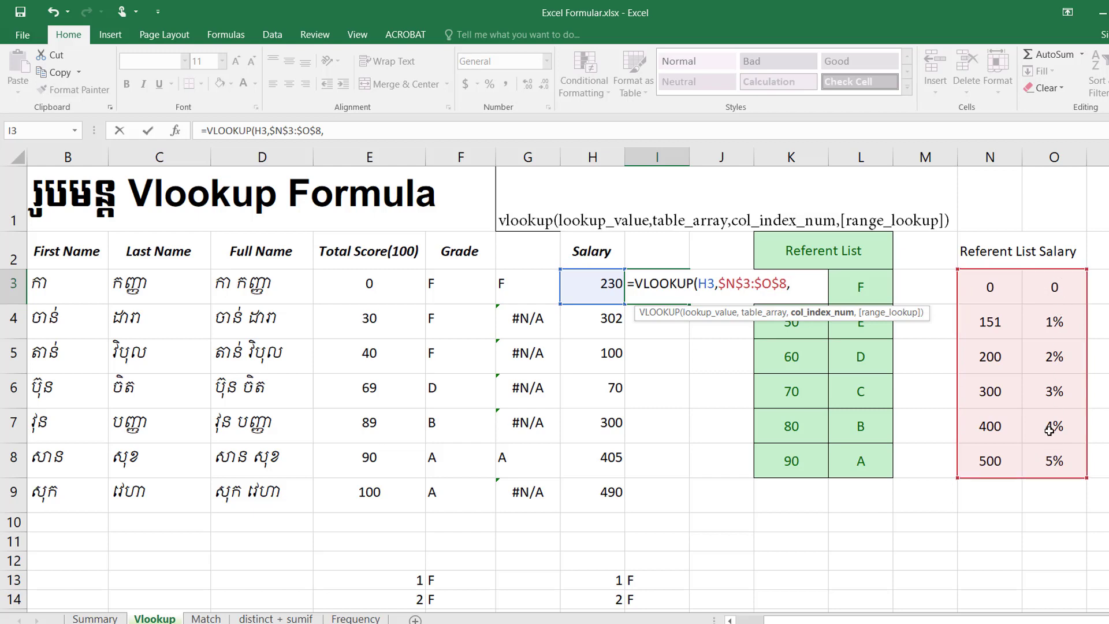
type("2")
type(")")
key("Return")
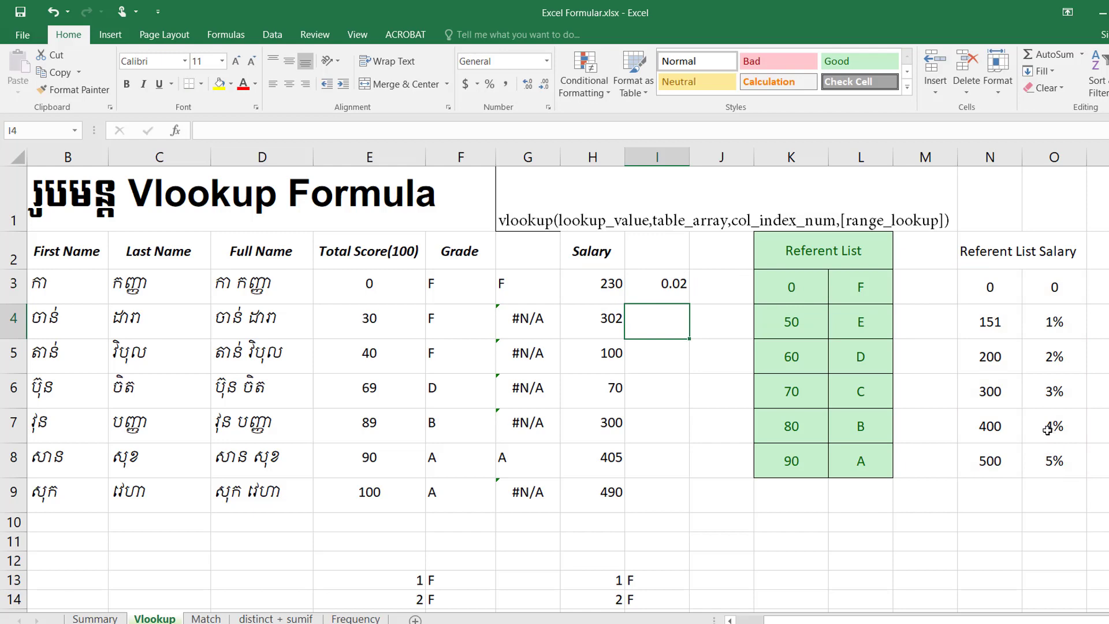
Fill the I3 rate formula down to I9 and check the copies
left_click(682, 294)
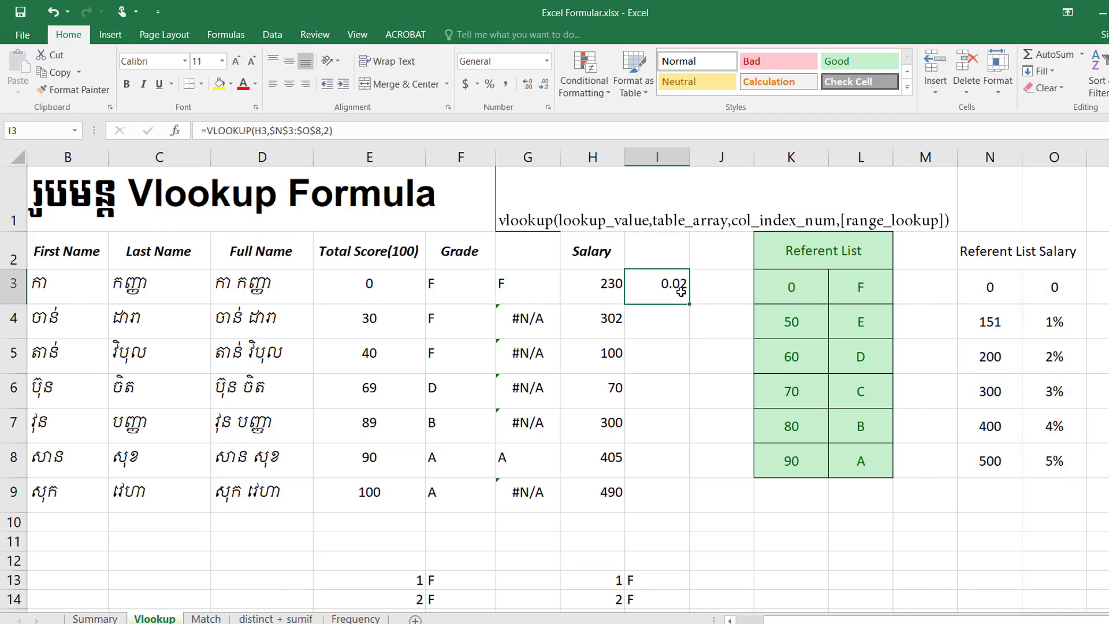
double_click(690, 303)
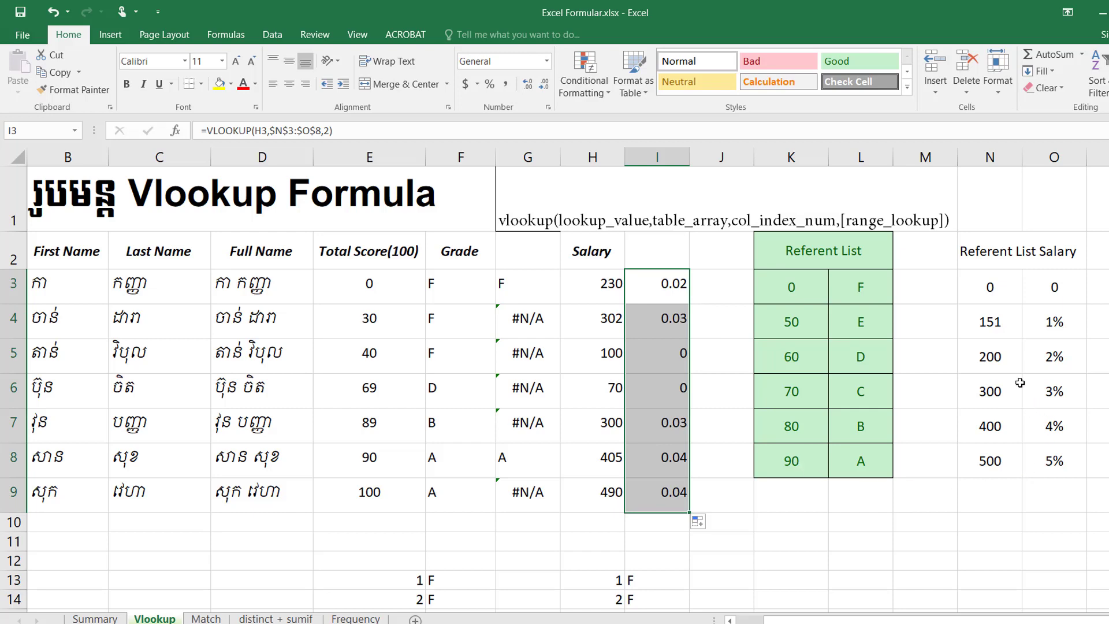
left_click(665, 368)
left_click(665, 386)
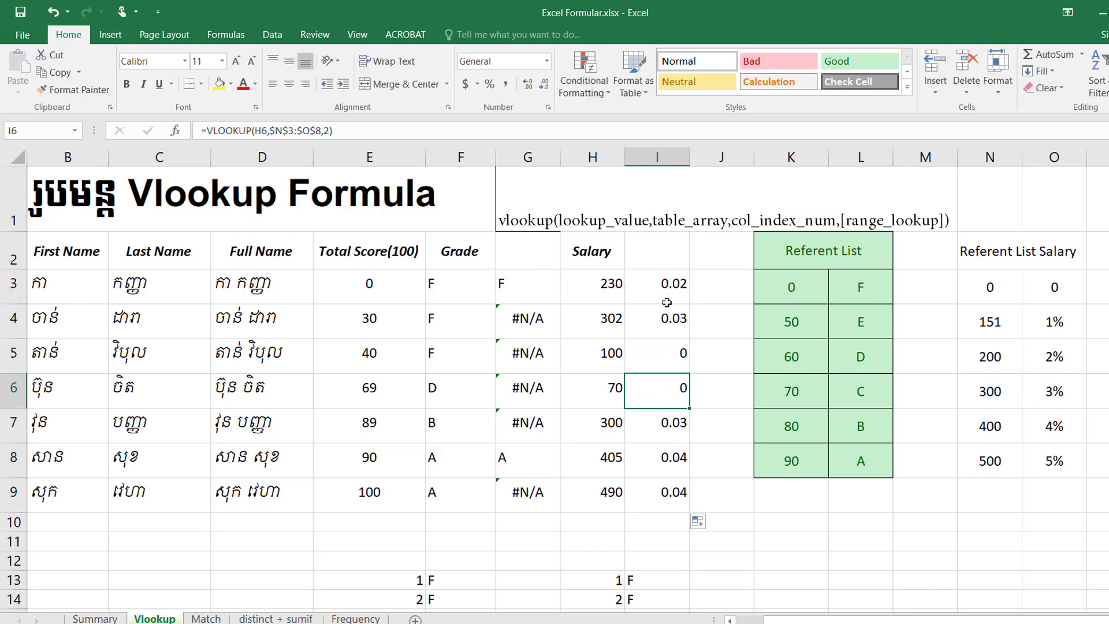
left_click_drag(667, 287, 670, 497)
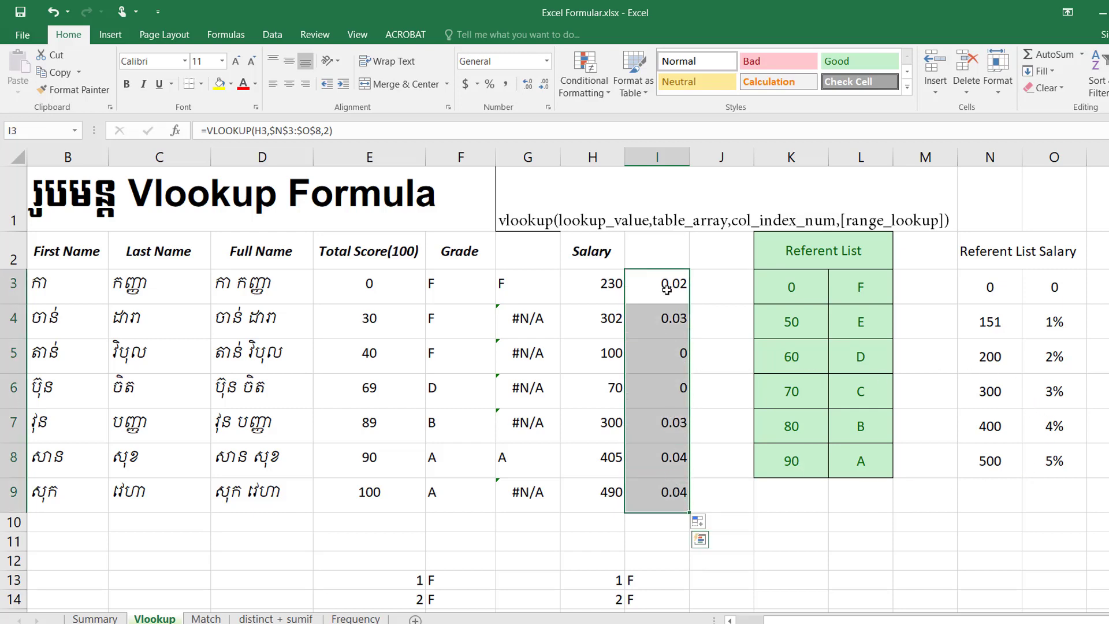
Format the selected rates as Percentage with 0 decimal places
left_click(549, 107)
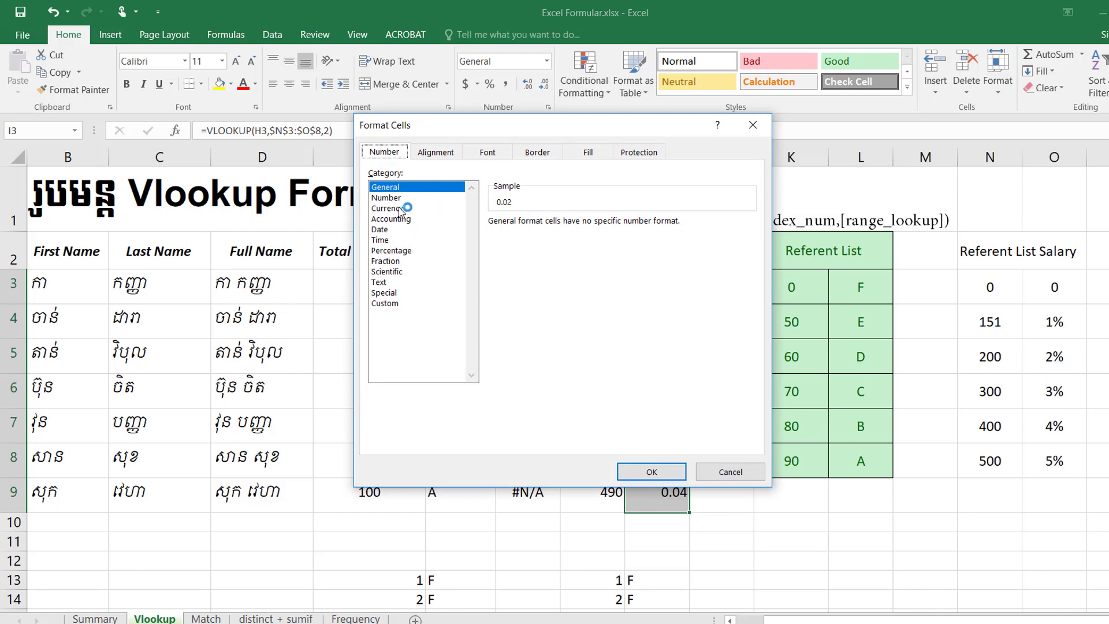
left_click(398, 252)
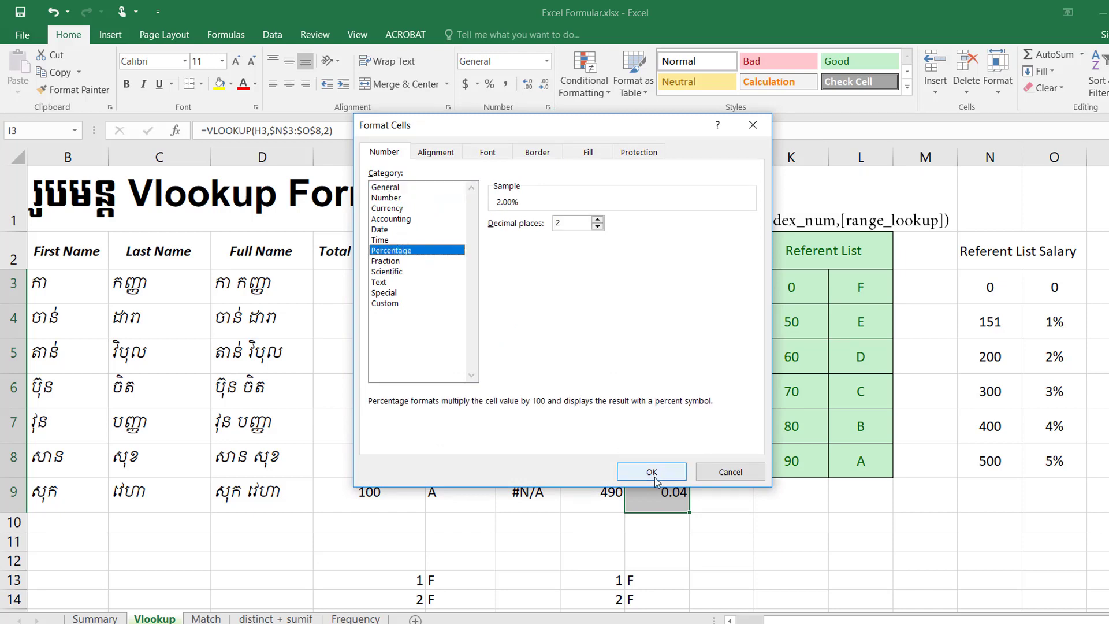
left_click(598, 227)
left_click(598, 227)
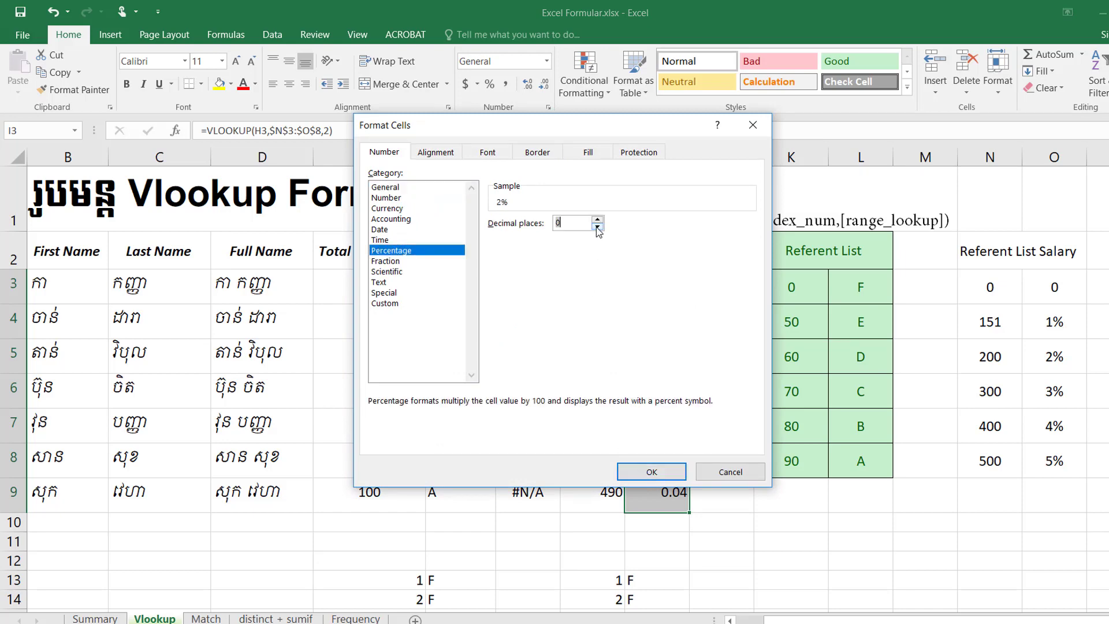
left_click(650, 471)
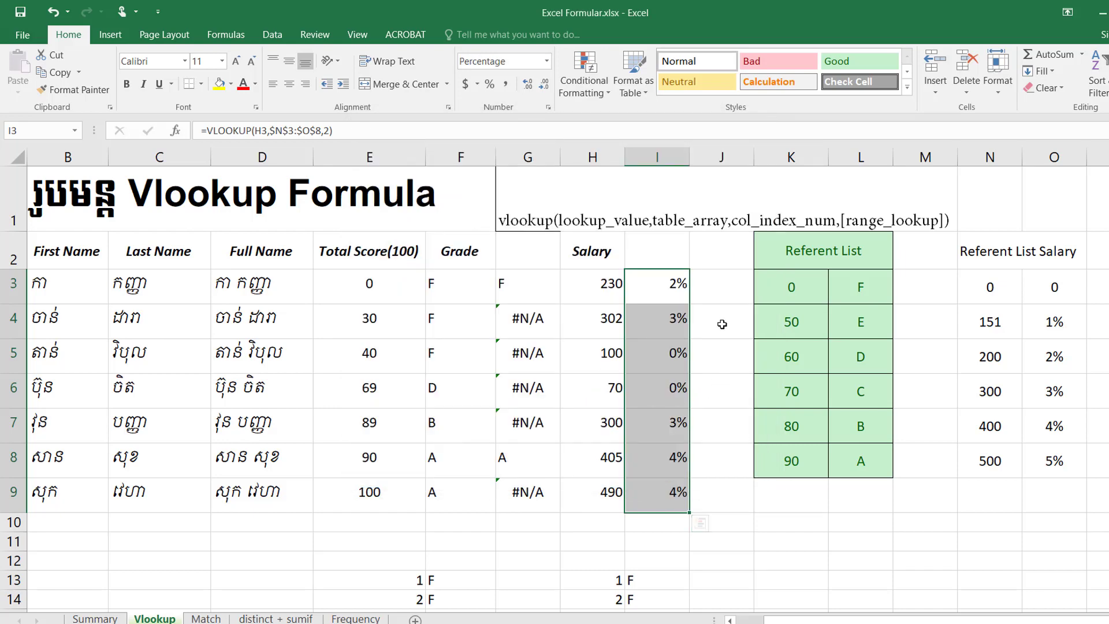
Reselect rates I3:I9 and the Referent List Salary table to compare them
left_click(722, 324)
left_click(653, 285)
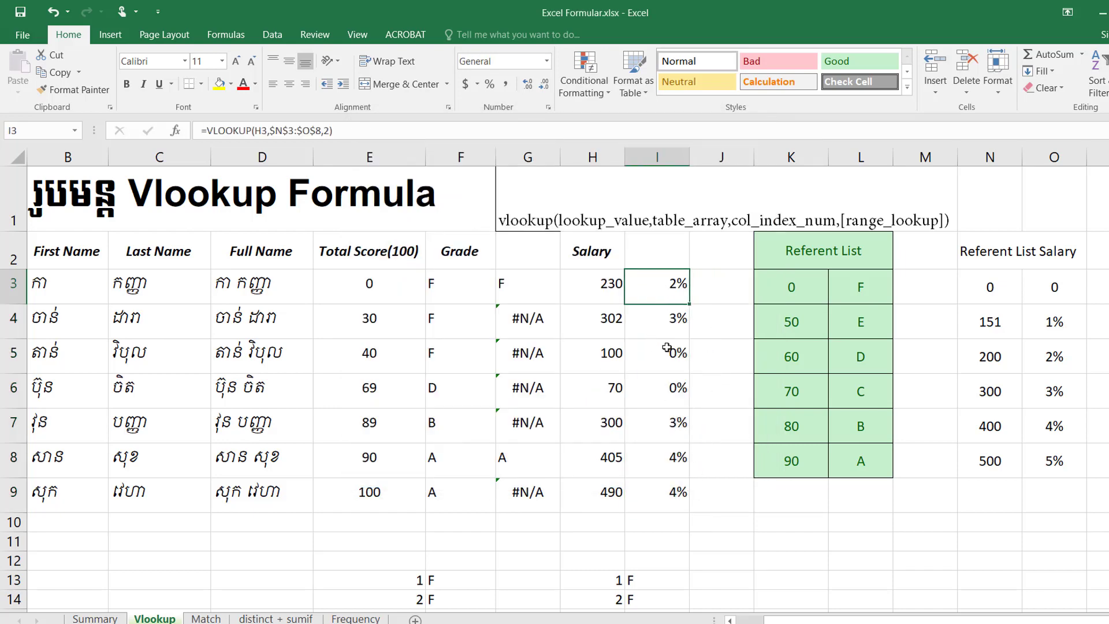
left_click_drag(667, 348, 671, 500)
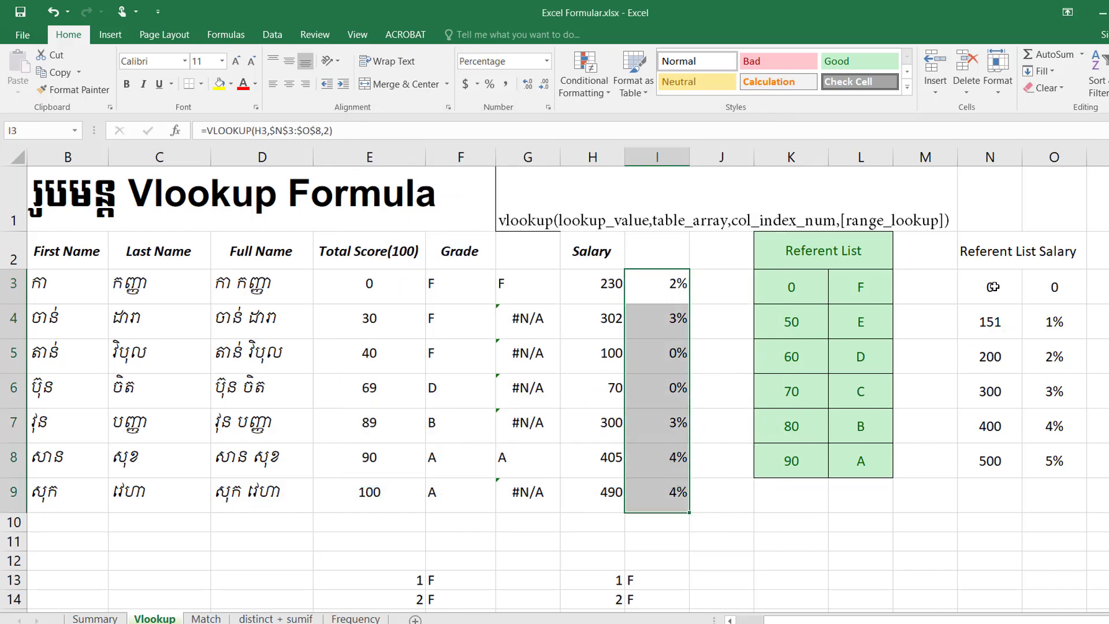
left_click_drag(993, 287, 1055, 461)
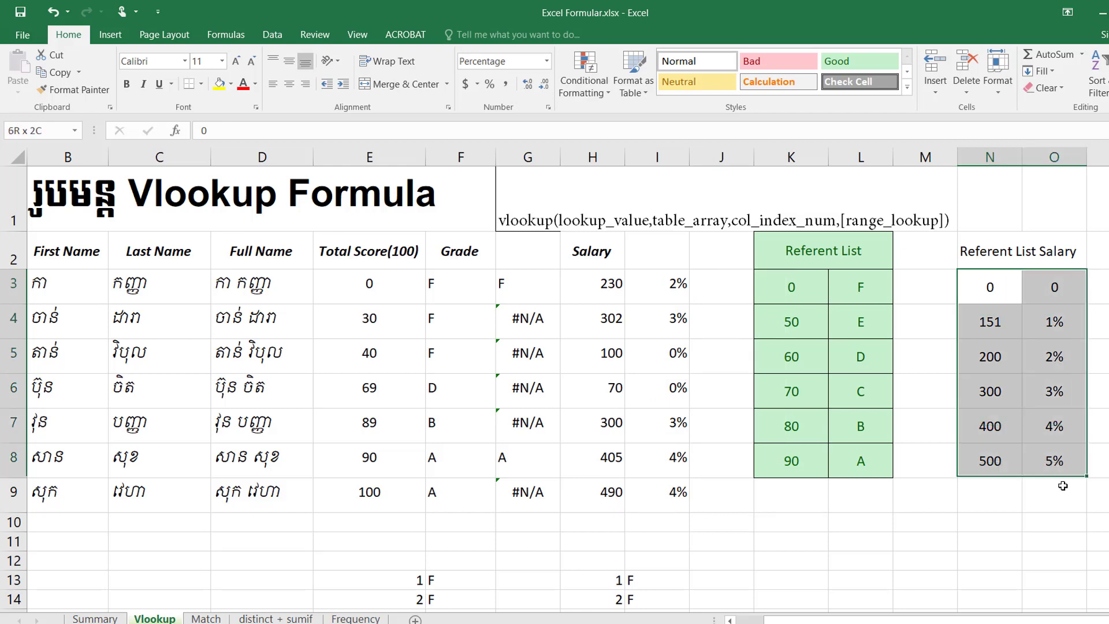
left_click(706, 287)
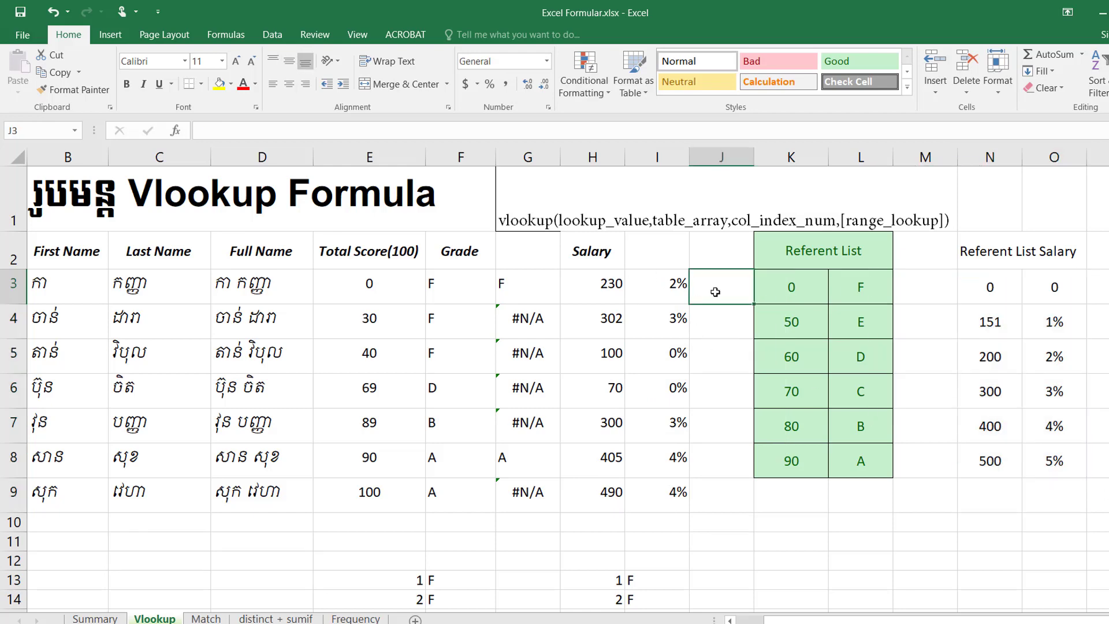
Enter =H3*I3 in J3 and fill it down to J9, giving 4.6 through 19.6
type("=")
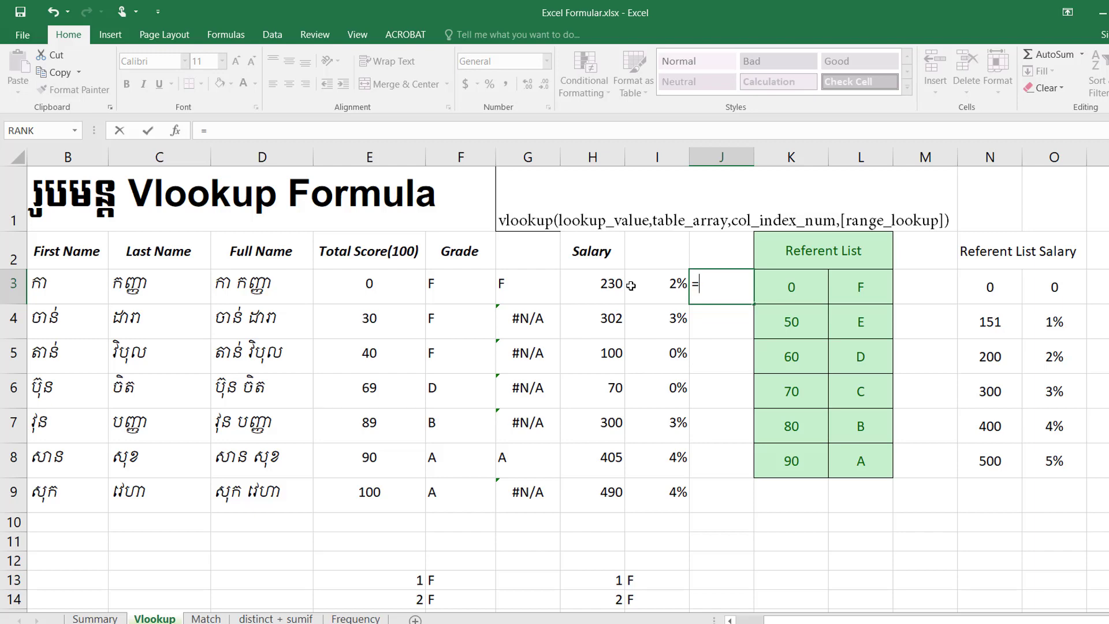
left_click(617, 287)
type("*")
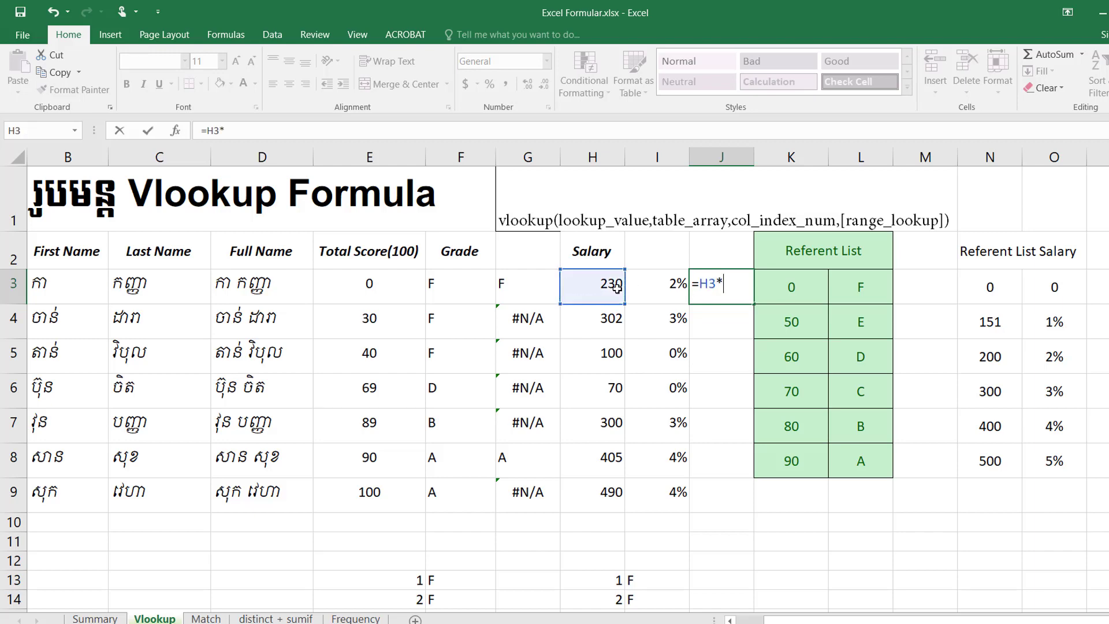
left_click(676, 283)
key("Return")
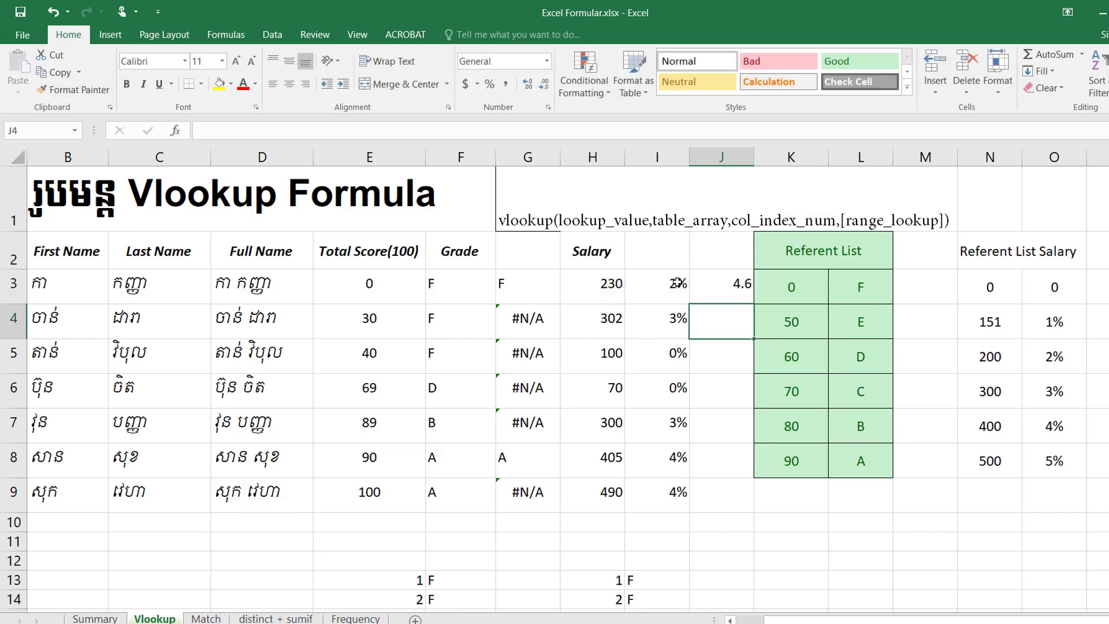
left_click(722, 286)
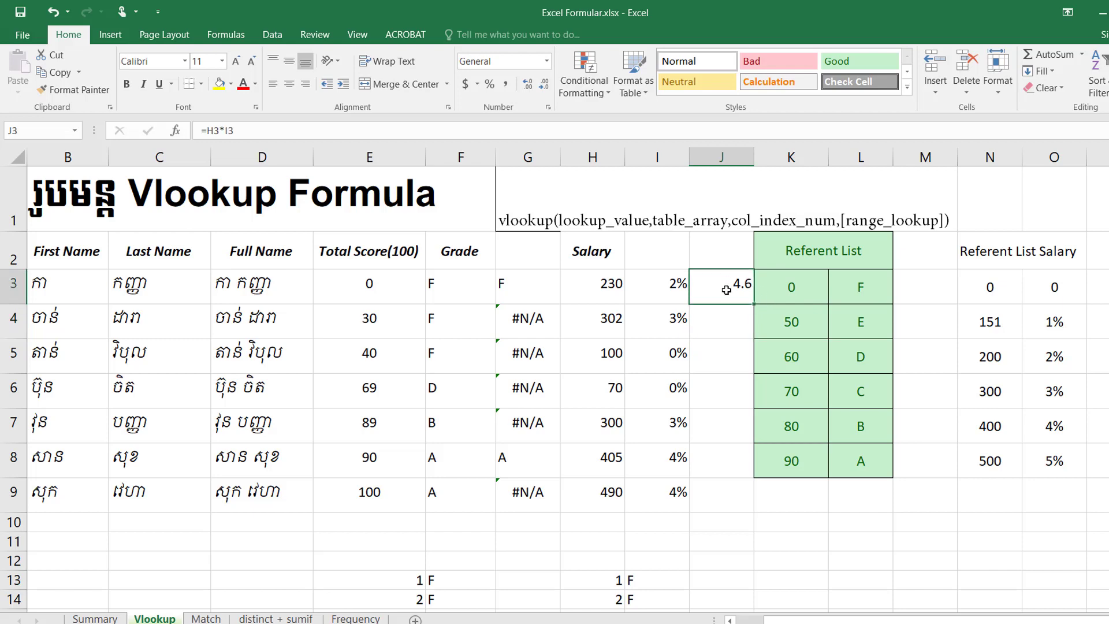
double_click(754, 303)
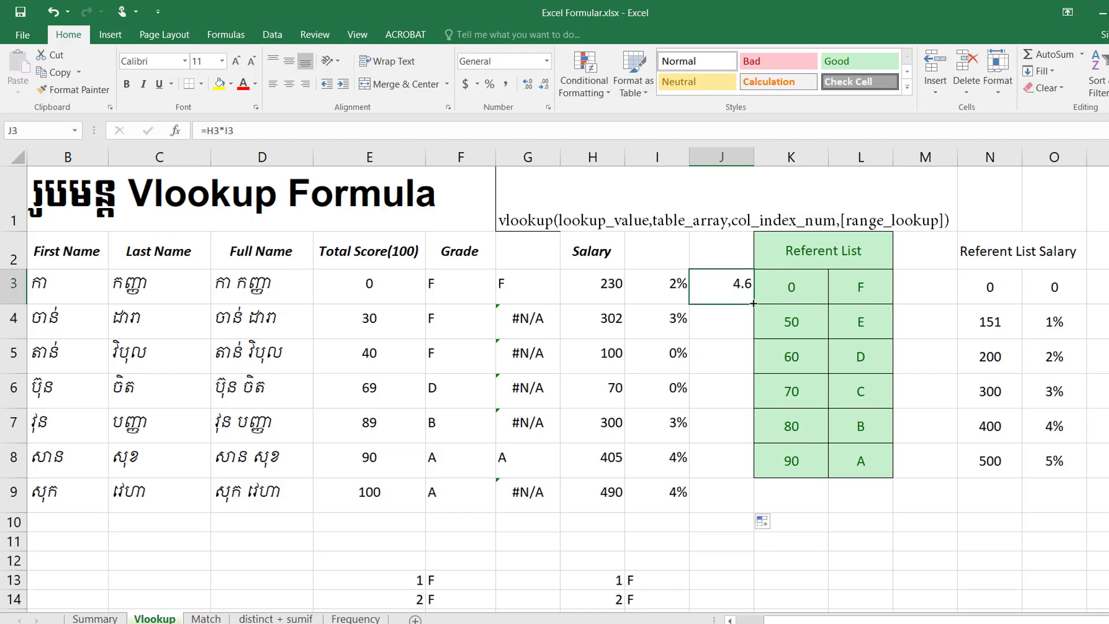
left_click(735, 497)
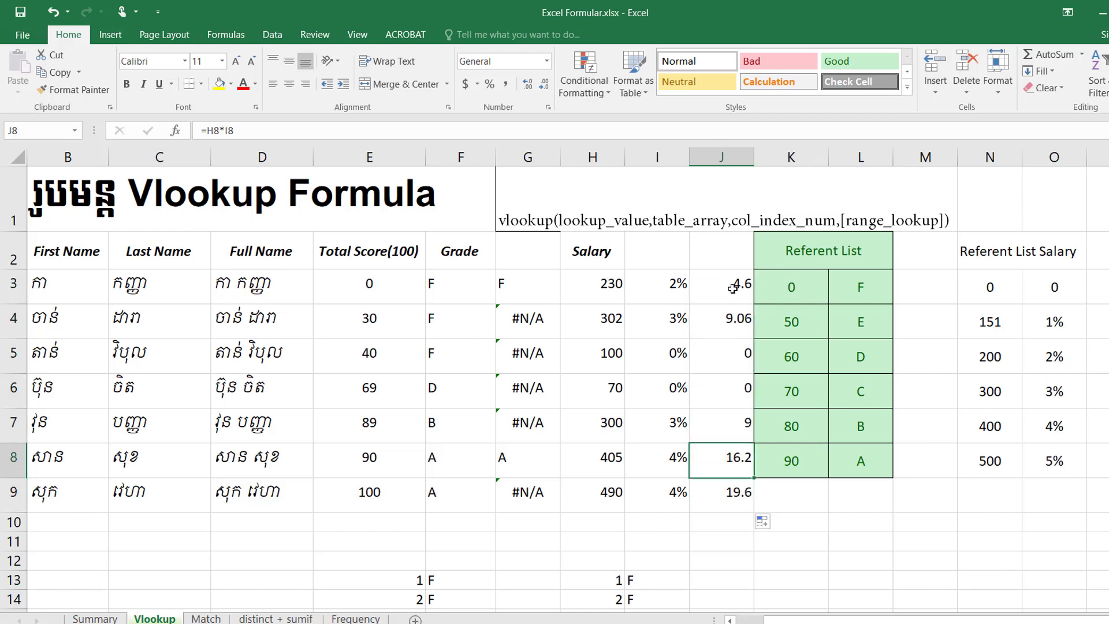
left_click_drag(730, 286, 733, 485)
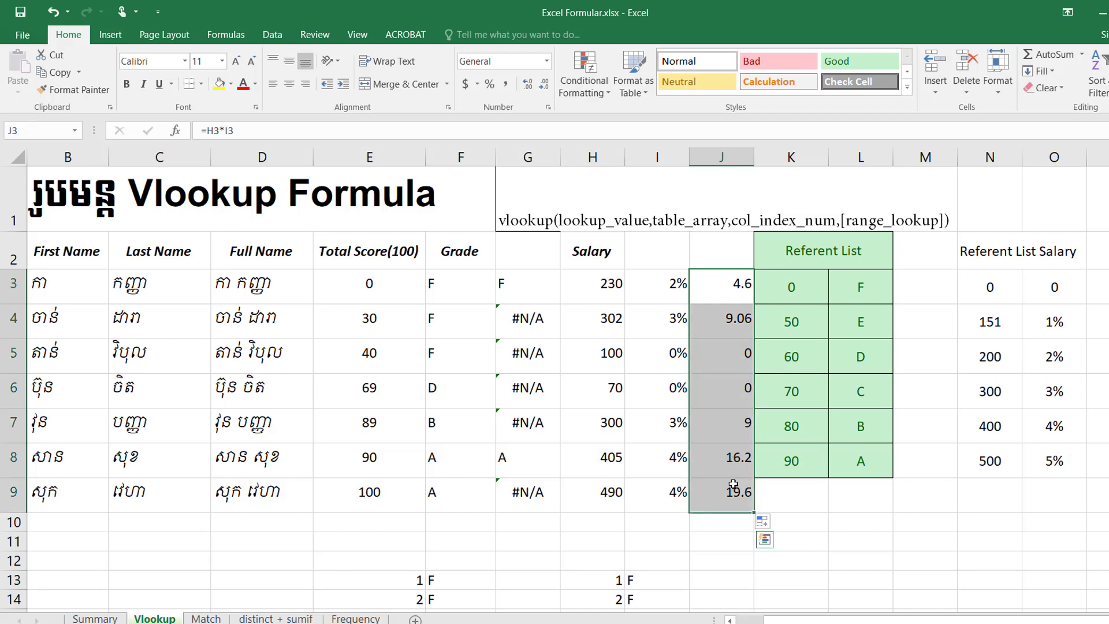